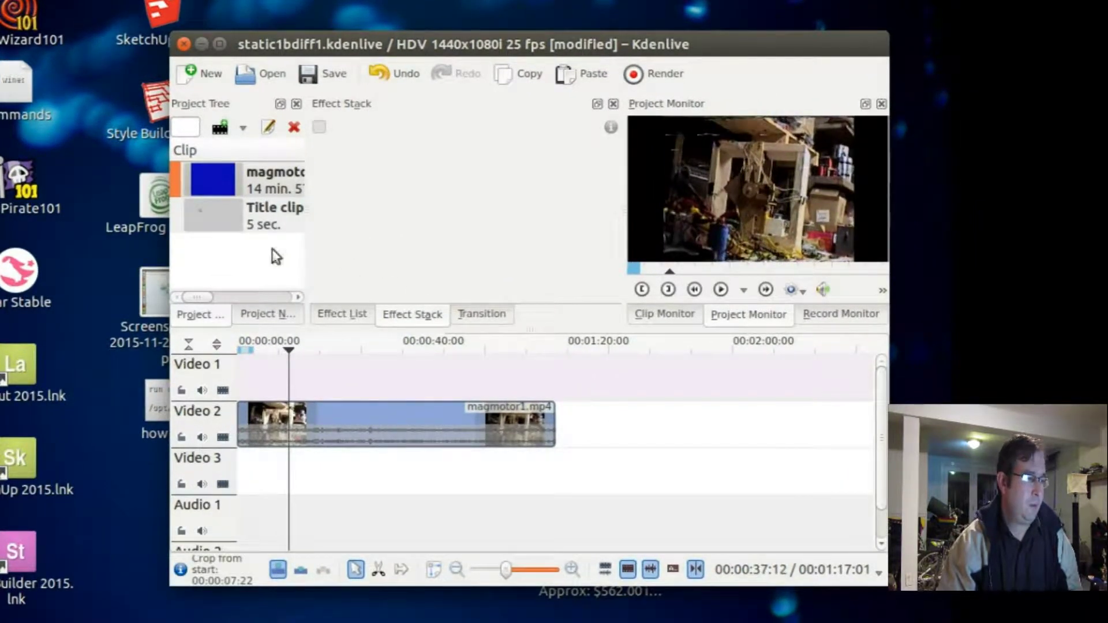
Step: Drop a title on Video 1, add a transition under the Video 2 clip, then delete the title
drag(214, 218, 251, 404)
click(257, 442)
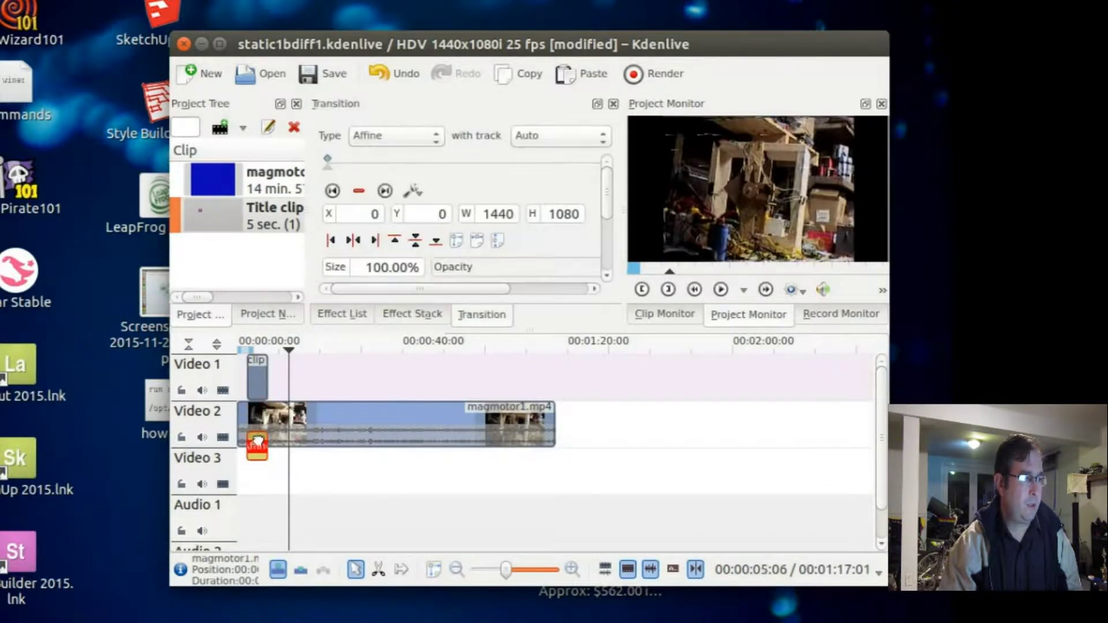
click(255, 376)
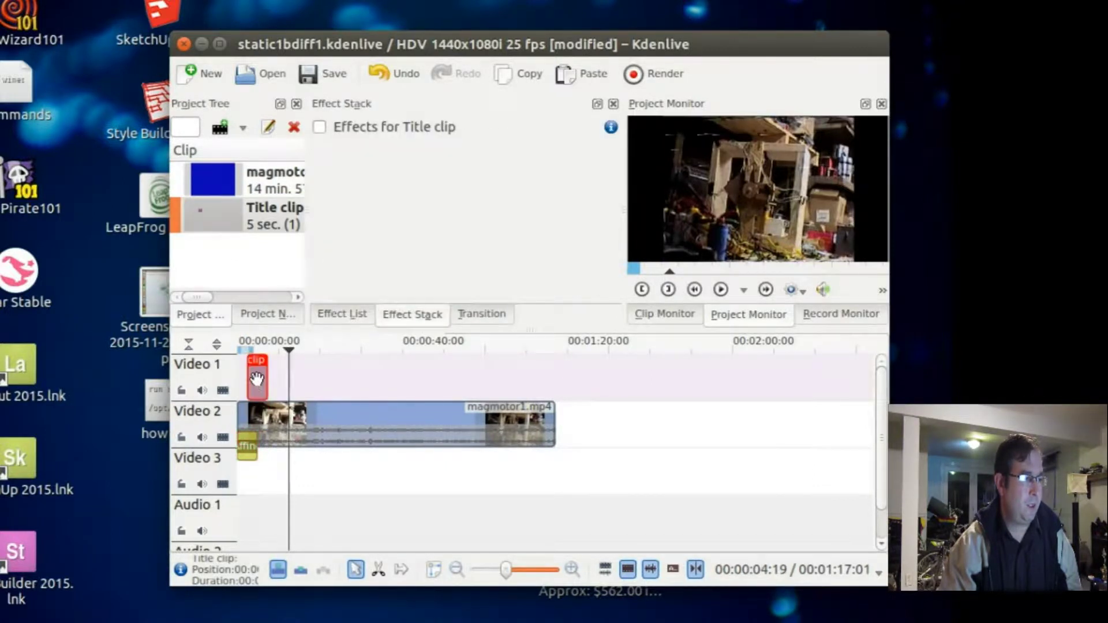
key(Delete)
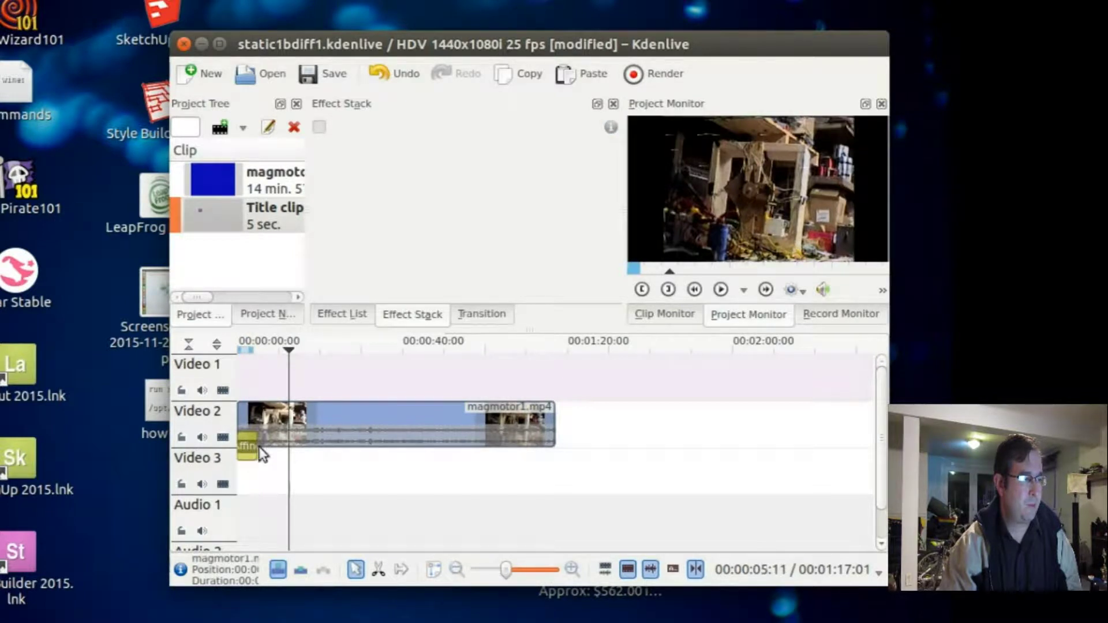
Step: Stretch the transition across magmotor1.mp4's full length and set its type to difference
drag(259, 453, 551, 439)
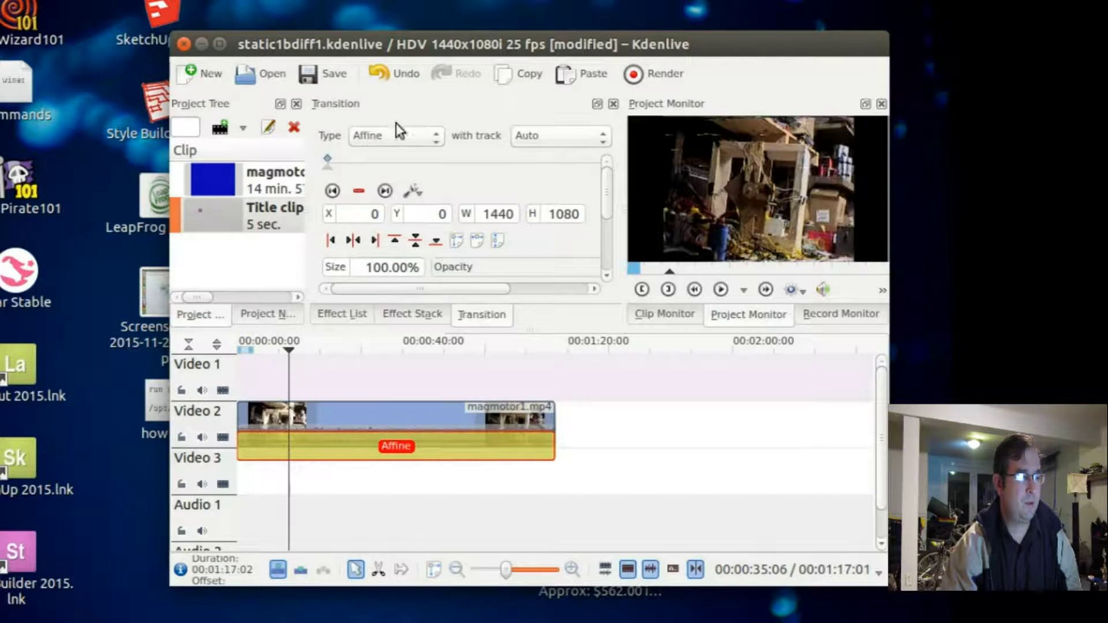
click(383, 135)
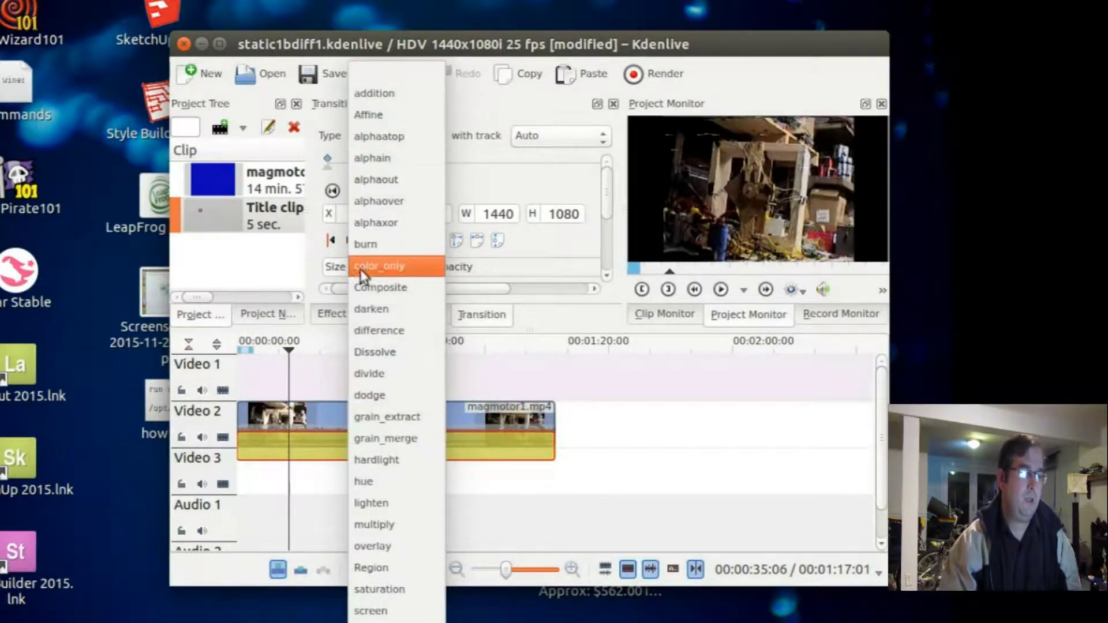
click(379, 328)
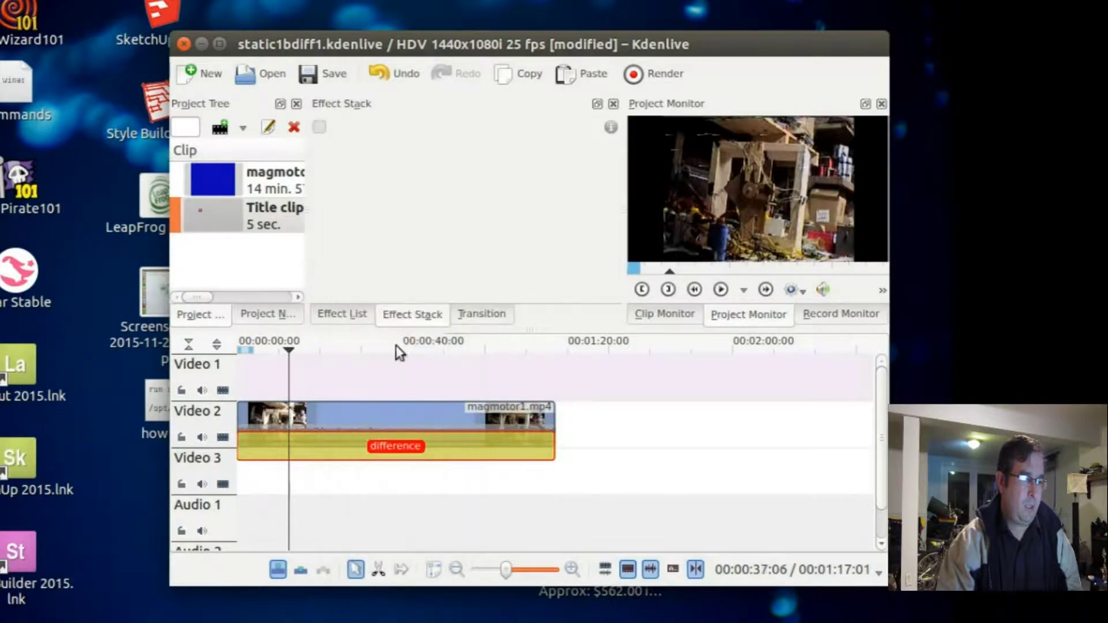
Step: Paste a copy of the Video 2 magmotor1.mp4 clip onto Video 3 at the timeline start
click(396, 407)
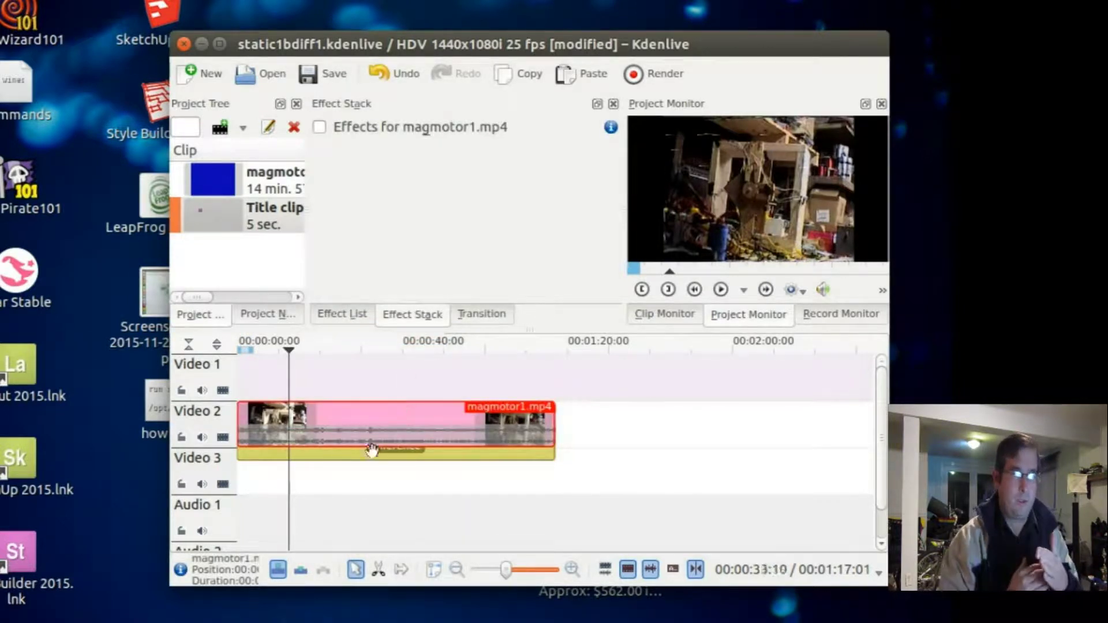
click(355, 477)
key(ctrl+v)
drag(405, 477, 286, 476)
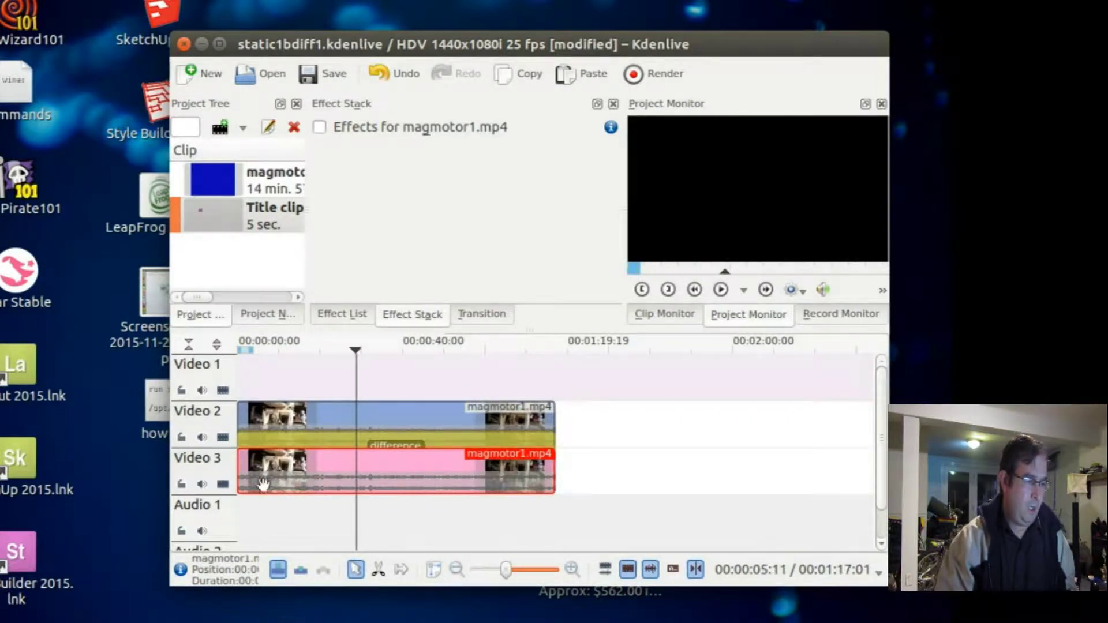
Step: Zoom into the timeline and shift the Video 3 copy about one frame later
ctrl+scroll(261, 450, up, 5)
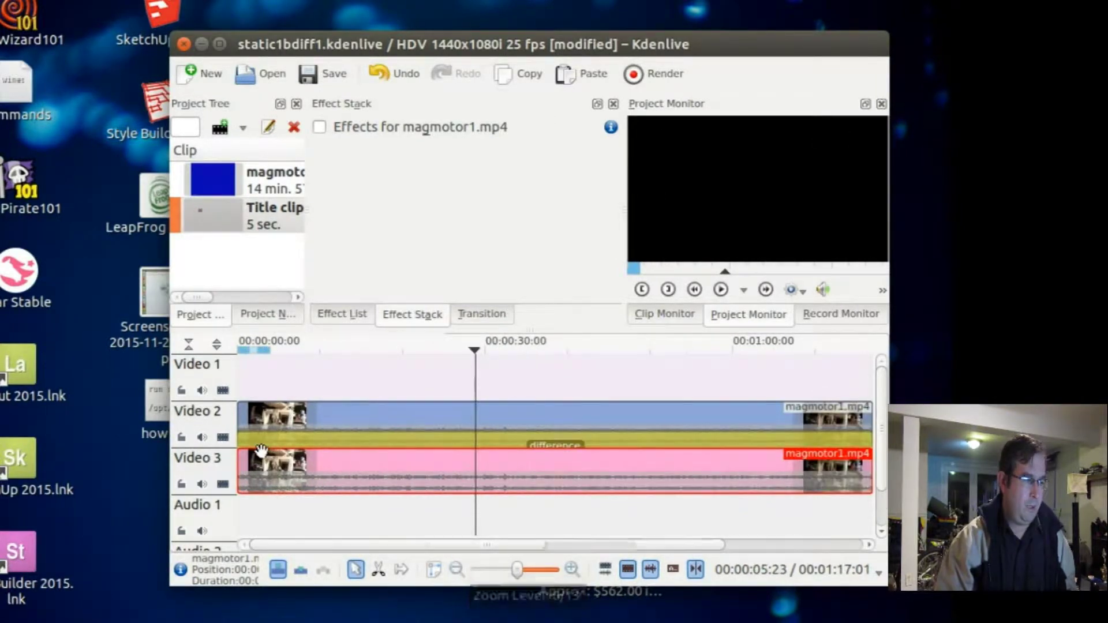
ctrl+scroll(404, 456, up, 2)
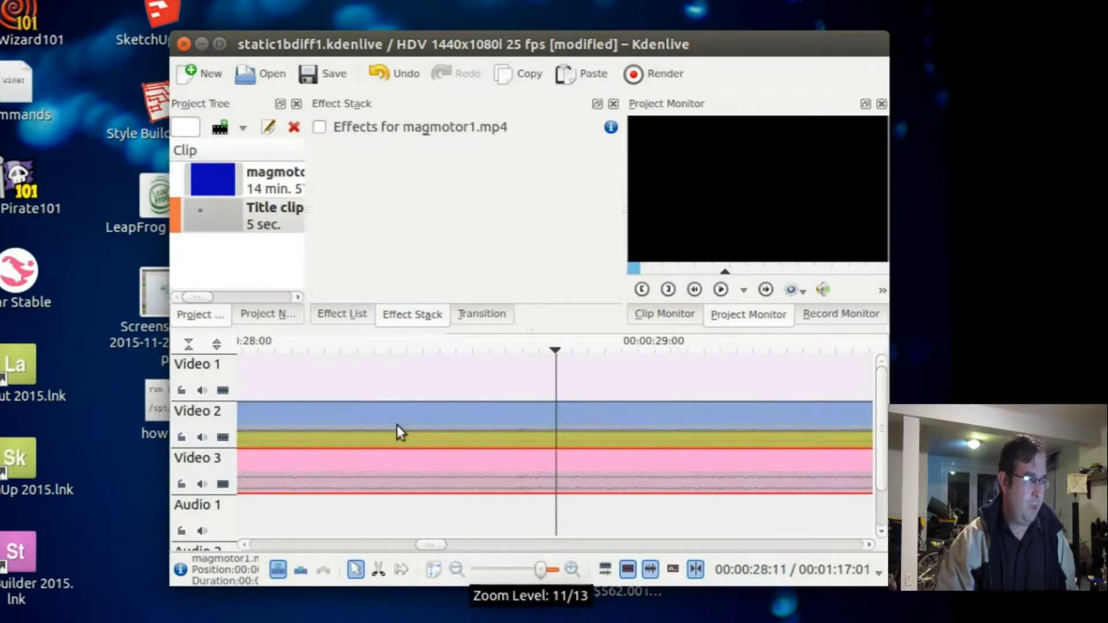
drag(433, 545, 268, 547)
click(262, 454)
drag(263, 454, 304, 456)
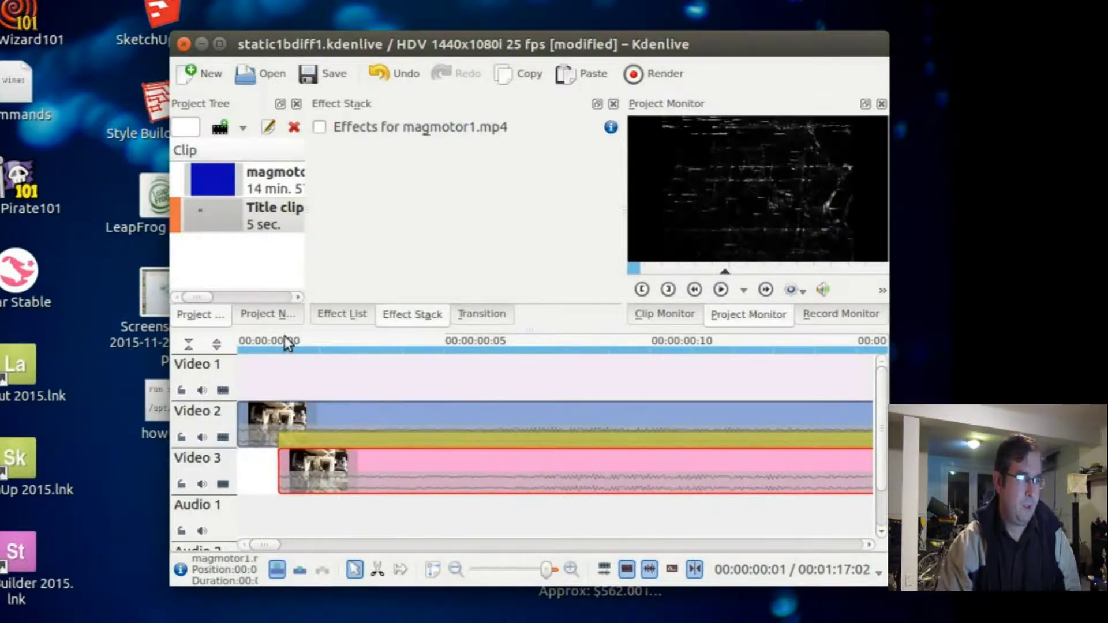
Step: Step through the first frames, then play and stop the difference preview
click(522, 373)
click(452, 386)
click(544, 367)
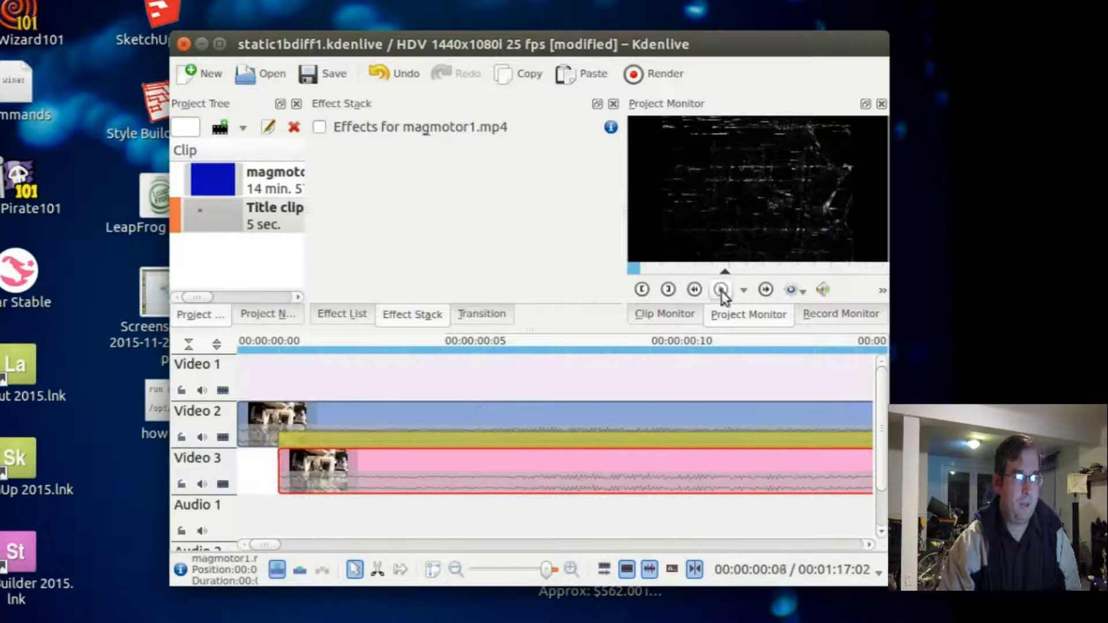
click(367, 350)
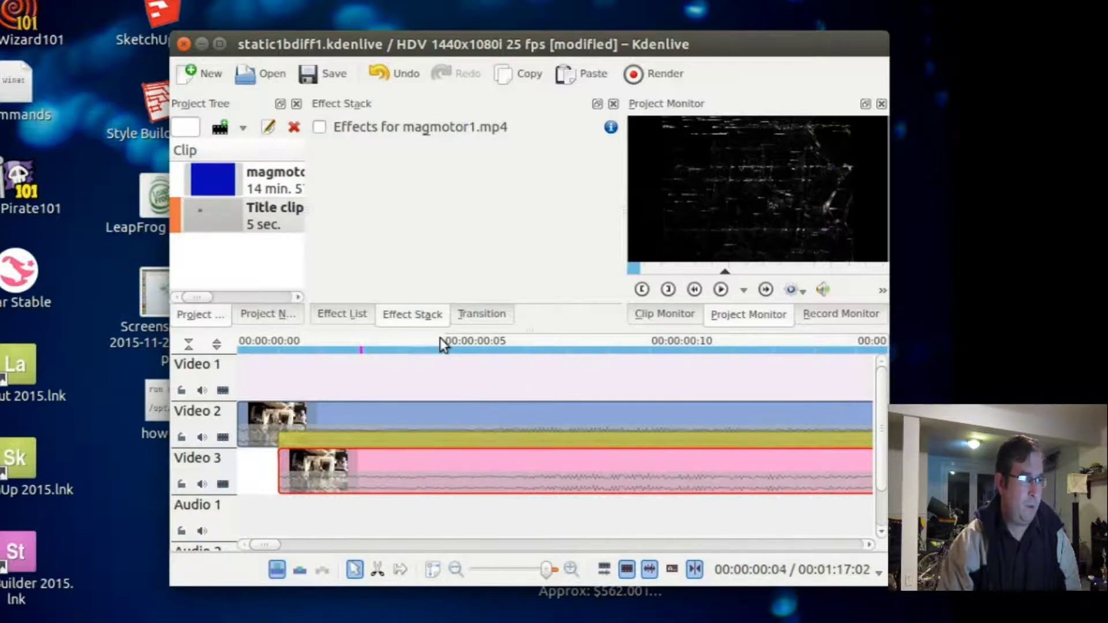
click(721, 290)
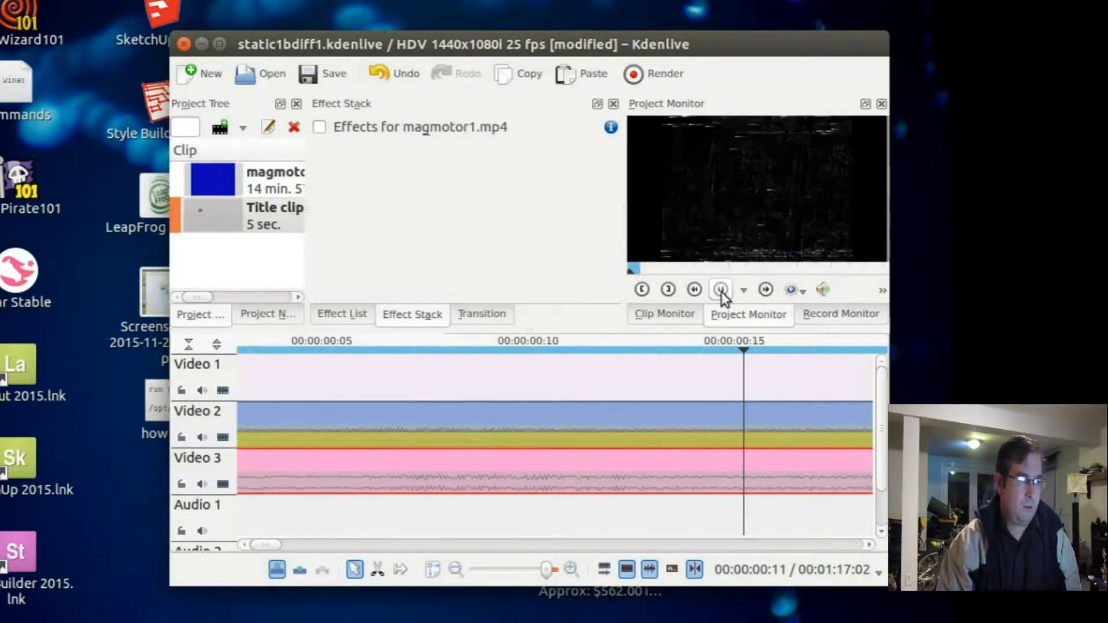
click(722, 290)
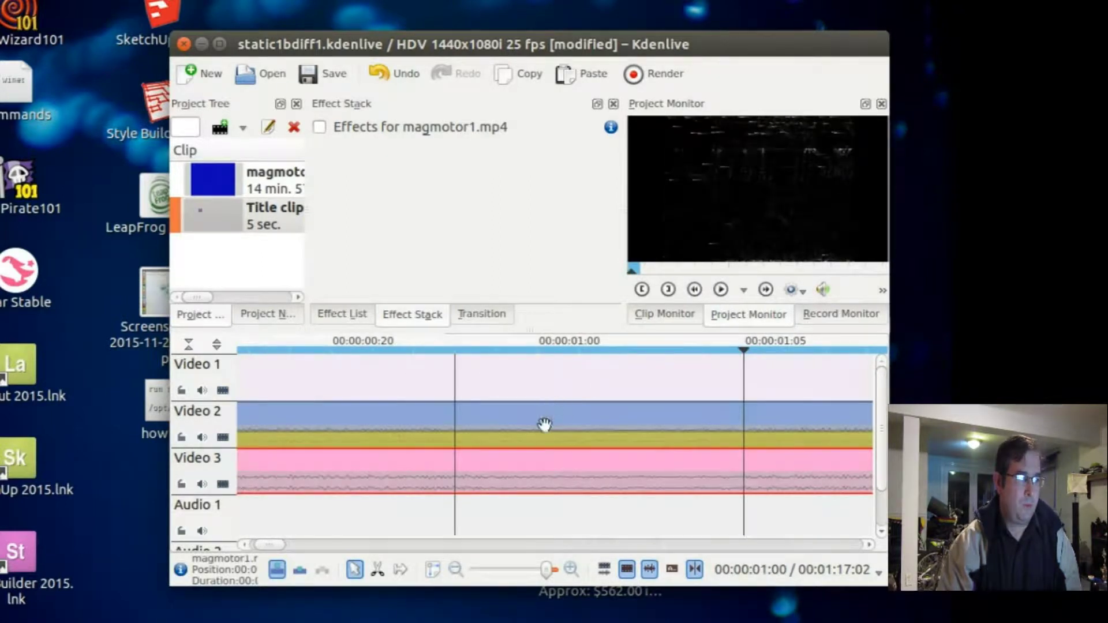
scroll(543, 425, down, 7)
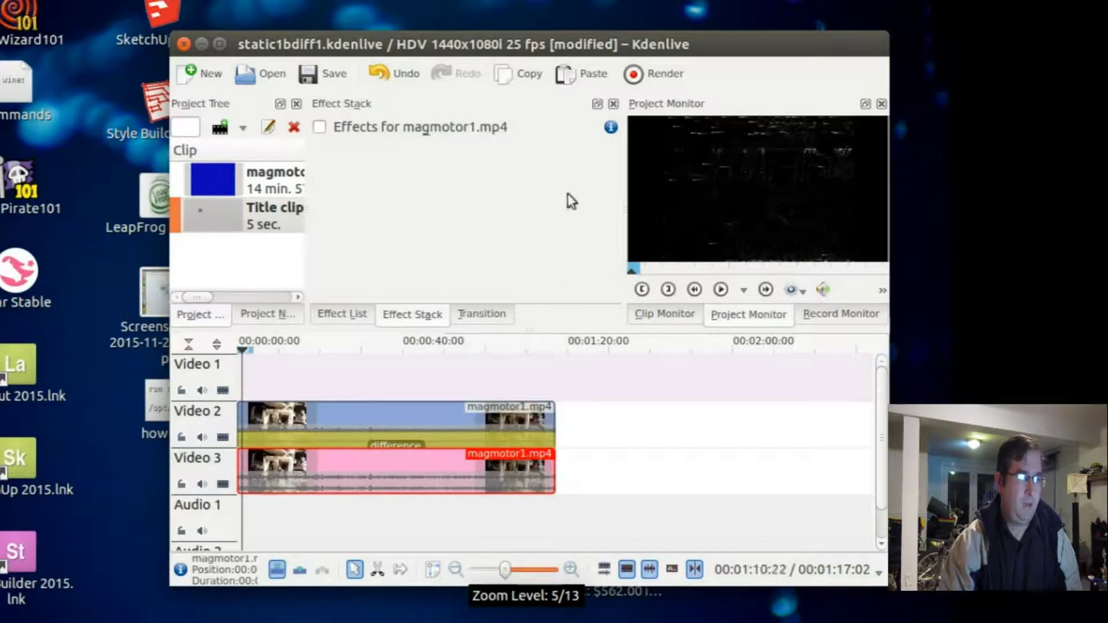
Step: Check the render settings, then zoom in and drag the Video 3 copy one more frame later
click(660, 75)
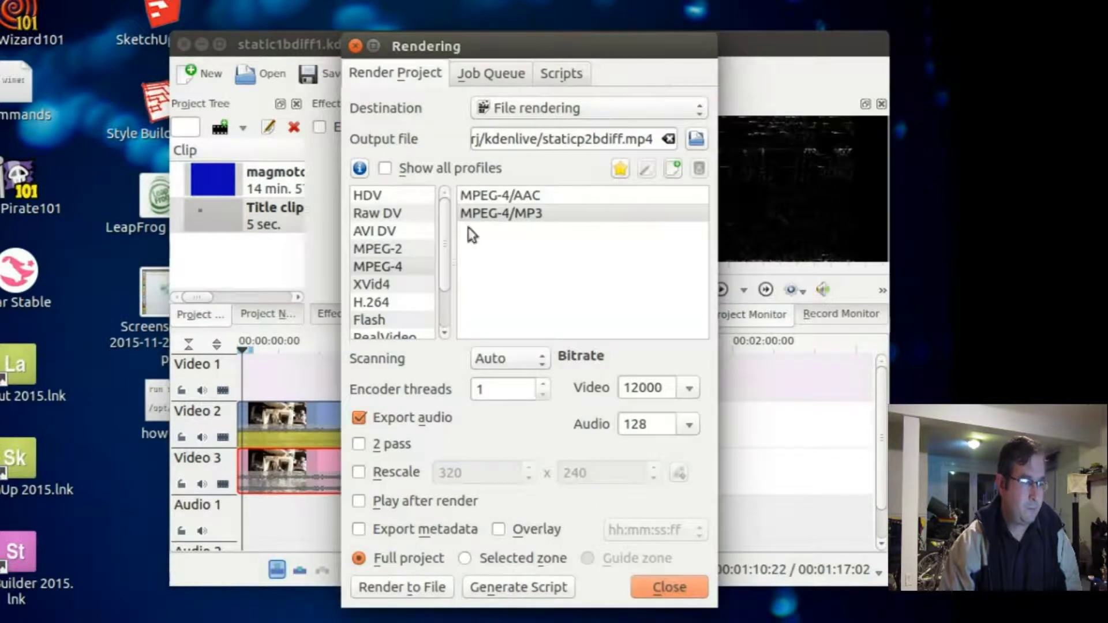
click(652, 594)
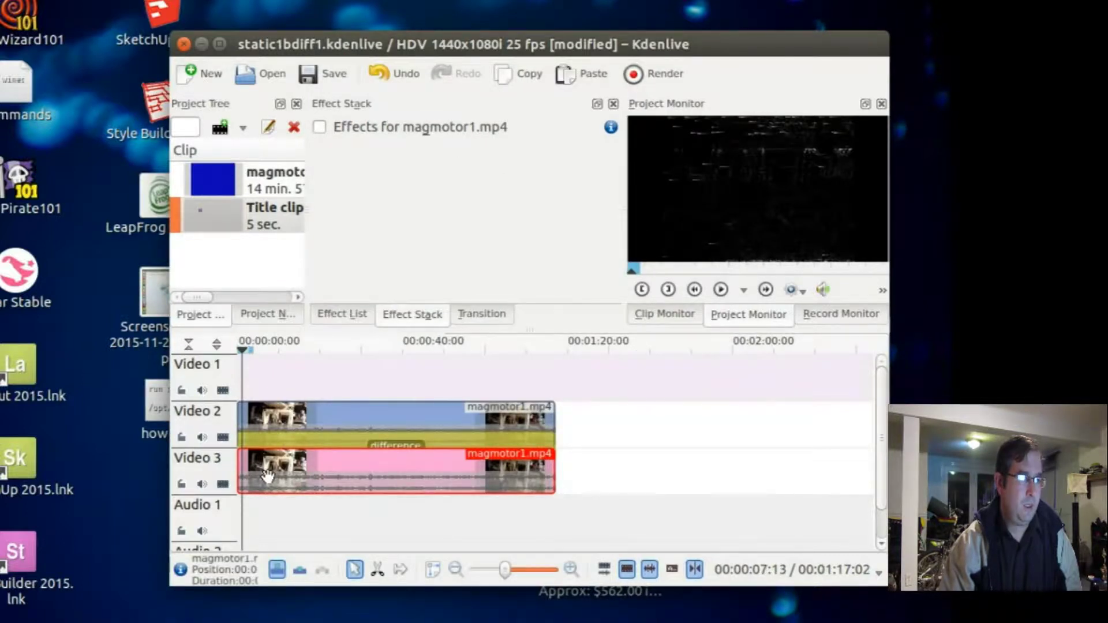
scroll(242, 461, up, 5)
scroll(237, 458, up, 2)
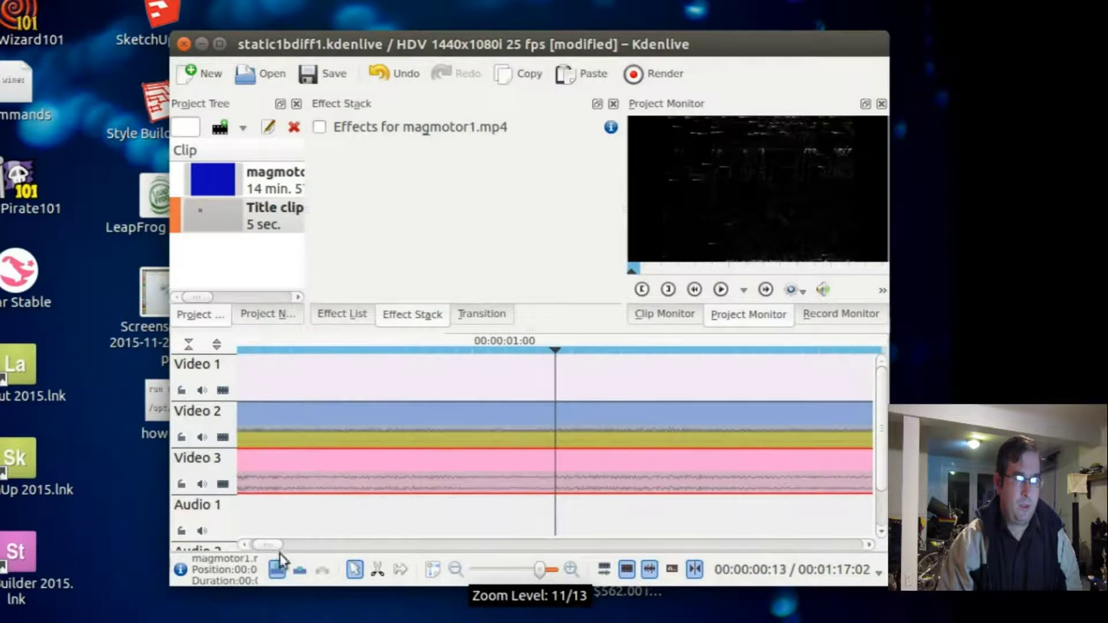
scroll(255, 447, up, 2)
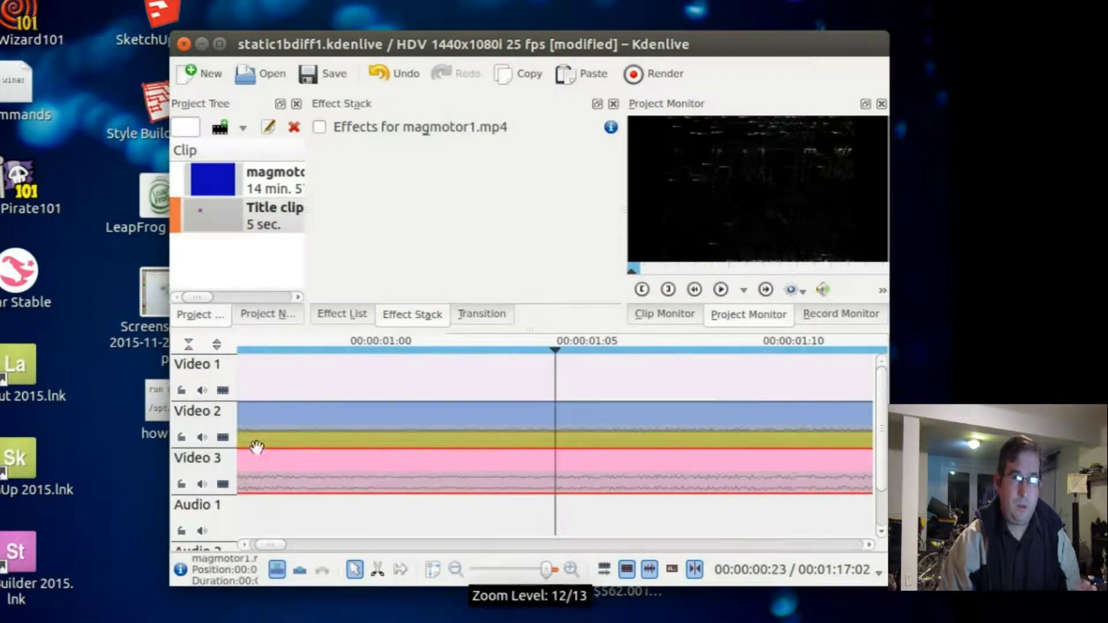
drag(272, 542, 222, 547)
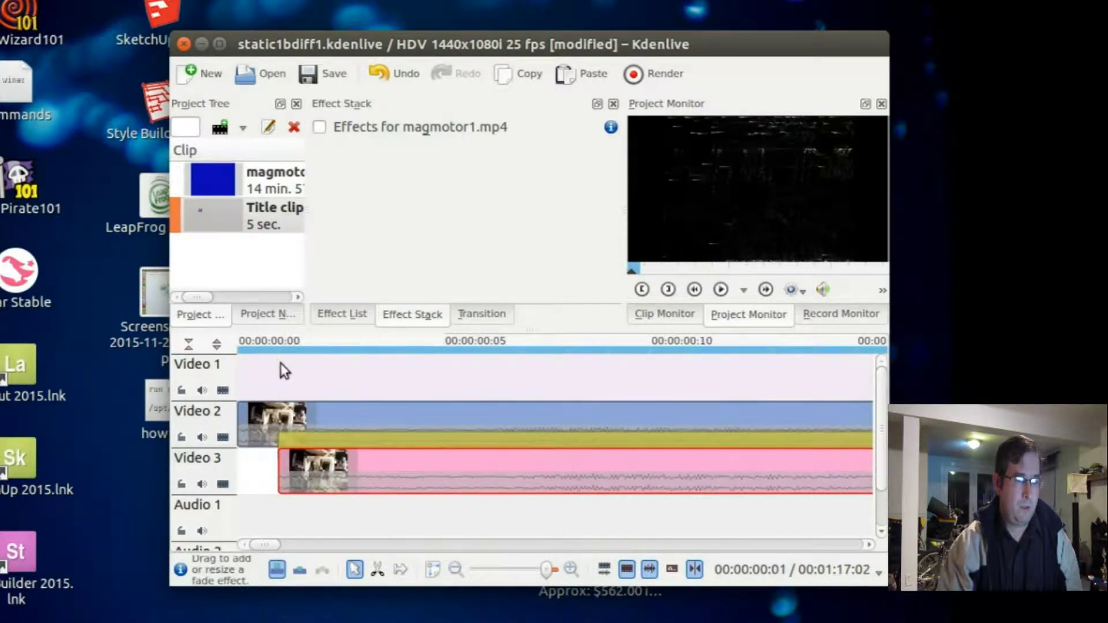
drag(322, 475, 364, 469)
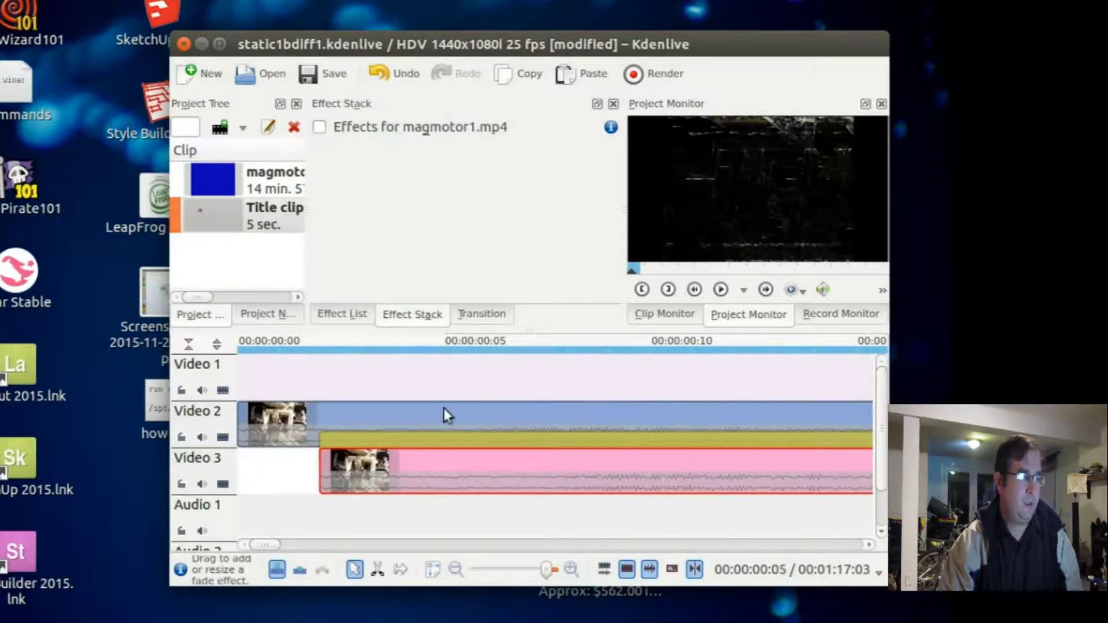
Step: Zoom the timeline back out and review the render settings again
scroll(410, 427, down, 5)
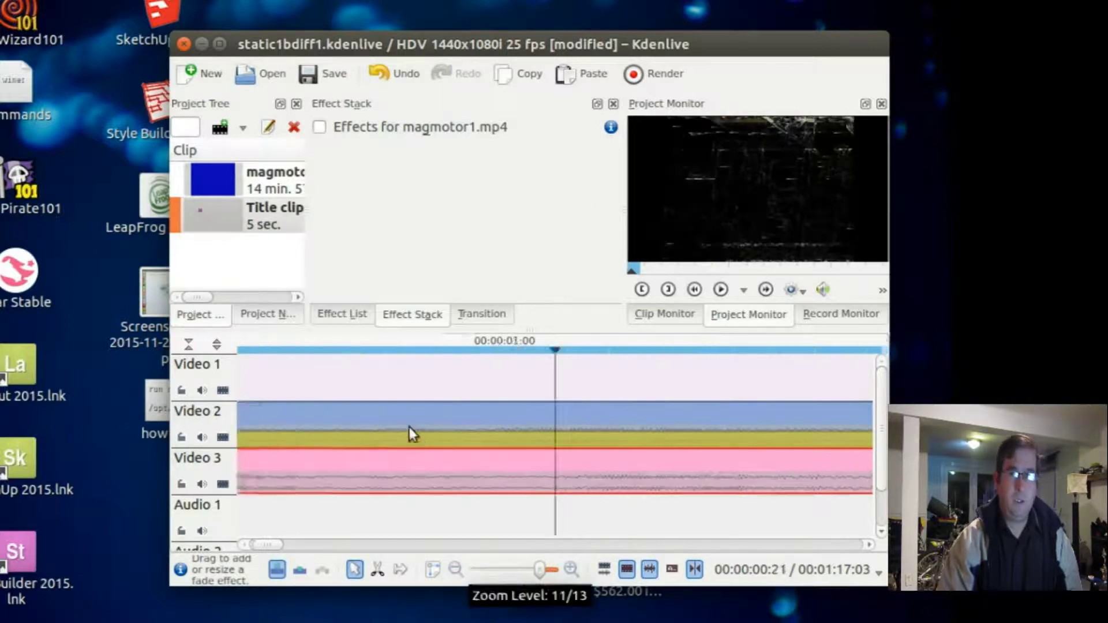
click(649, 72)
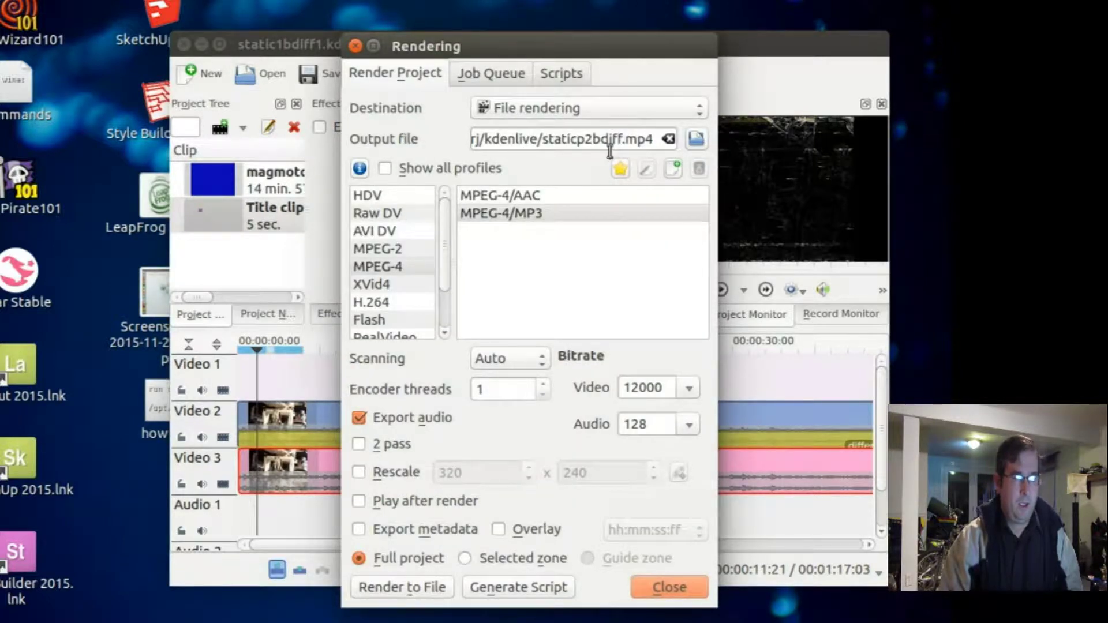
click(669, 590)
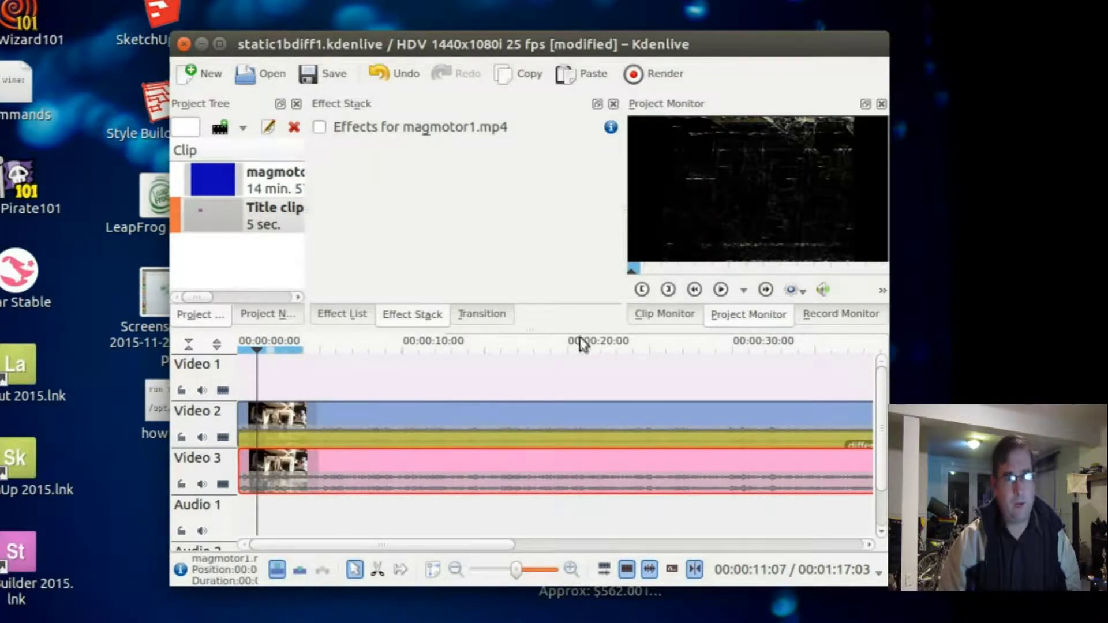
Step: Play the offset-clip result in the Project Monitor, then stop playback
click(721, 289)
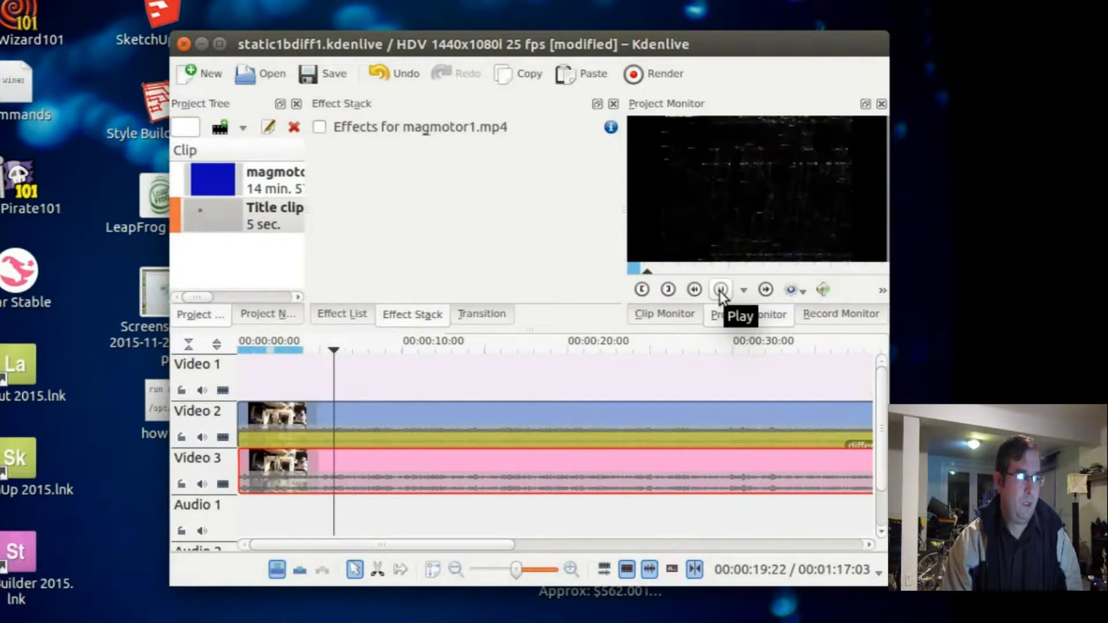
click(720, 289)
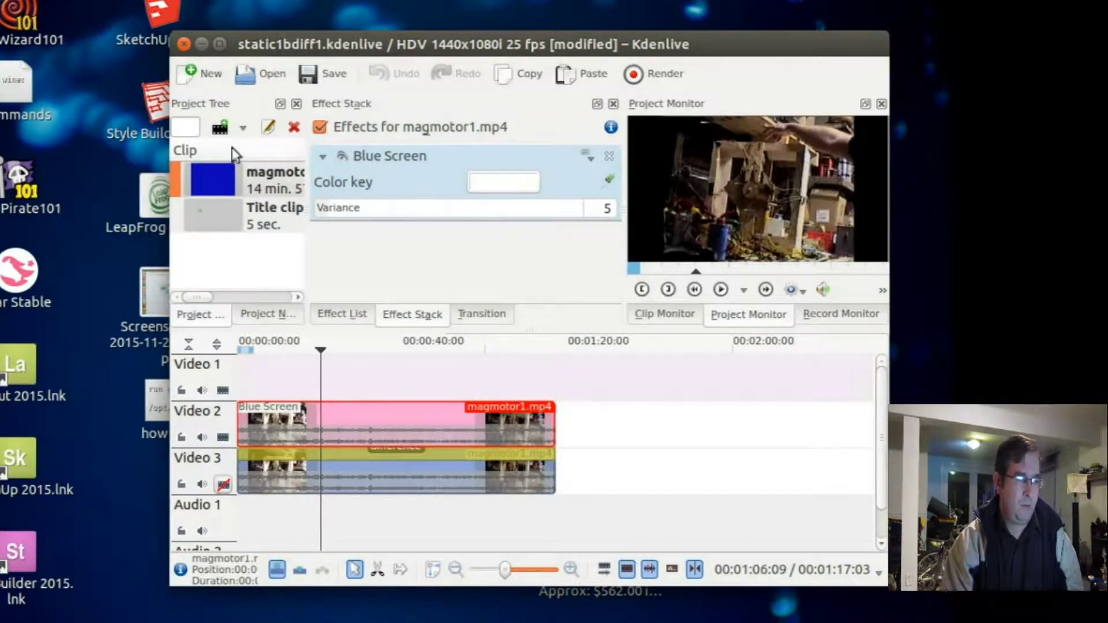
Step: Import staticp2bdiff2bb1.mp4 and staticp2bdiff2bb2.mp4 together from the static folder into the project bin
click(221, 127)
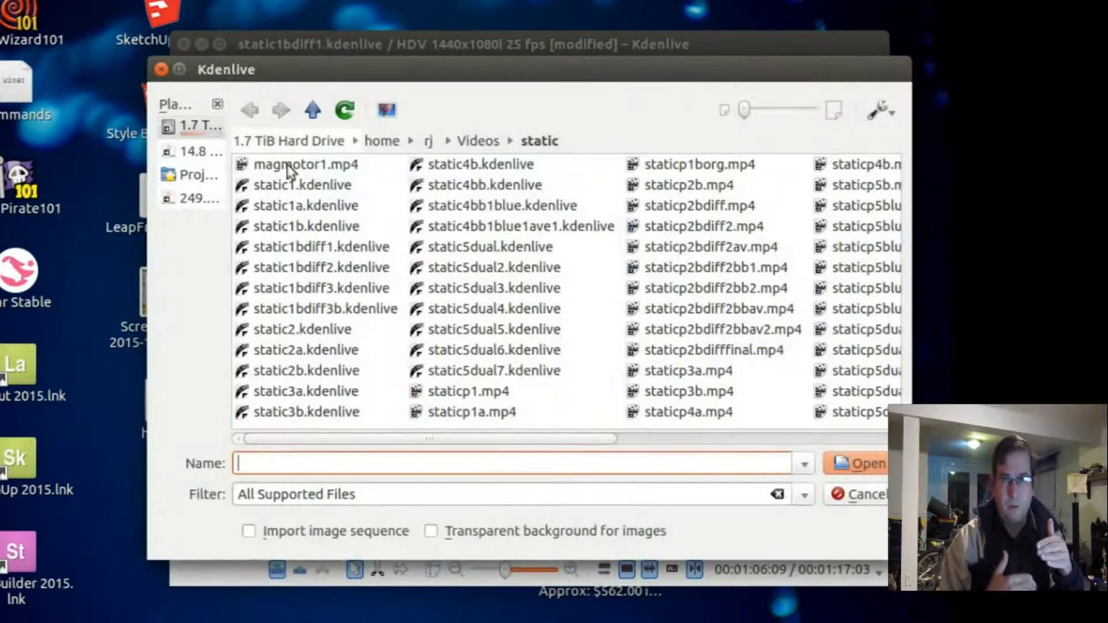
click(695, 269)
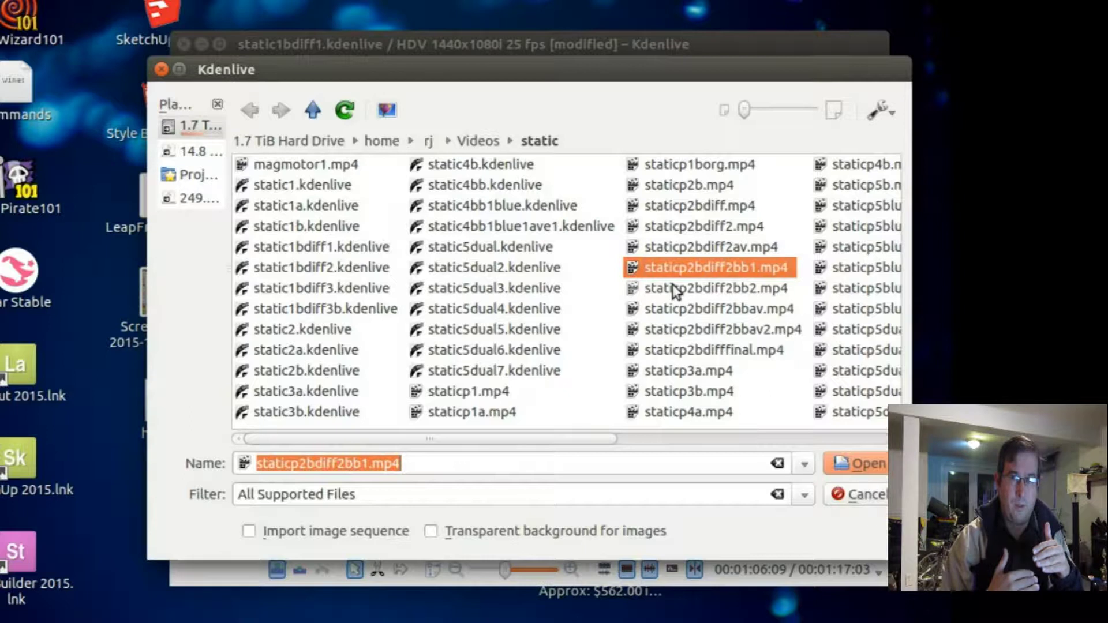
ctrl+click(673, 285)
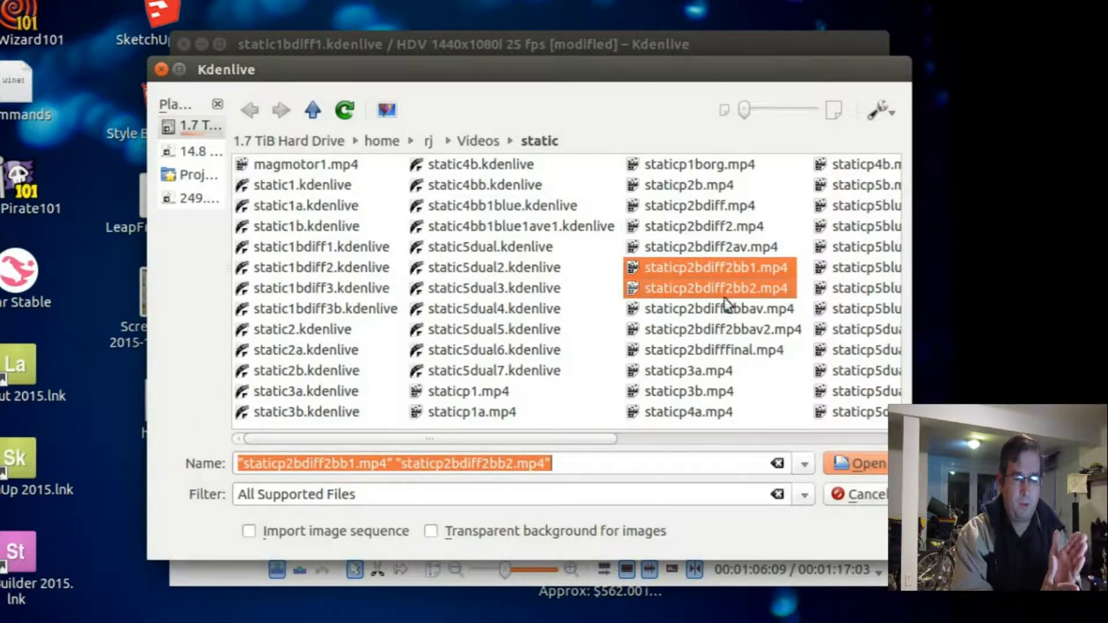
click(860, 472)
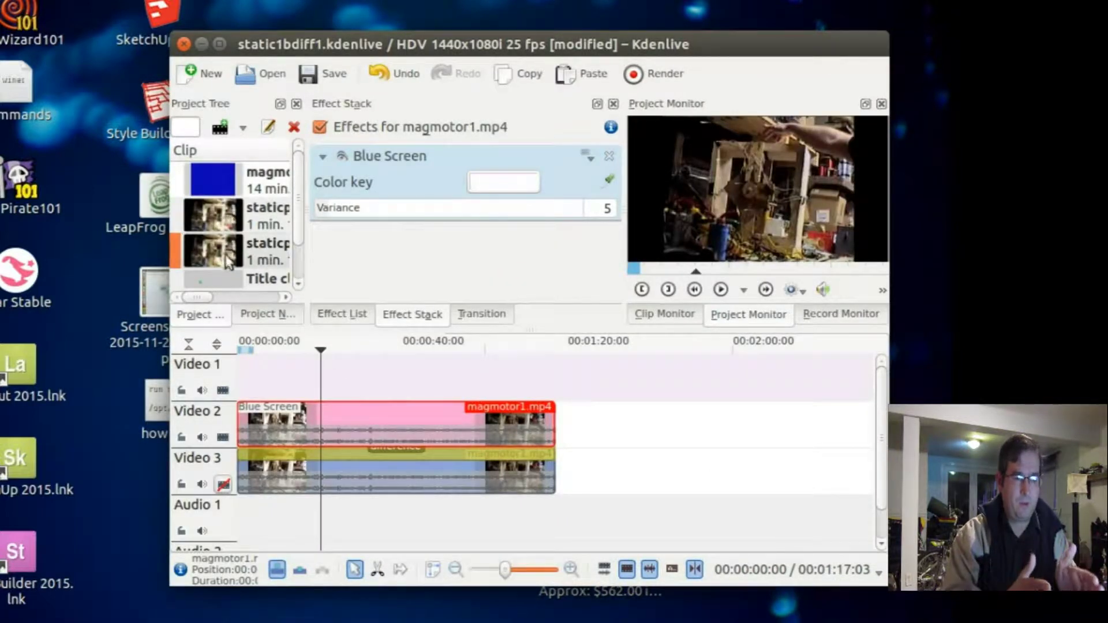
click(294, 242)
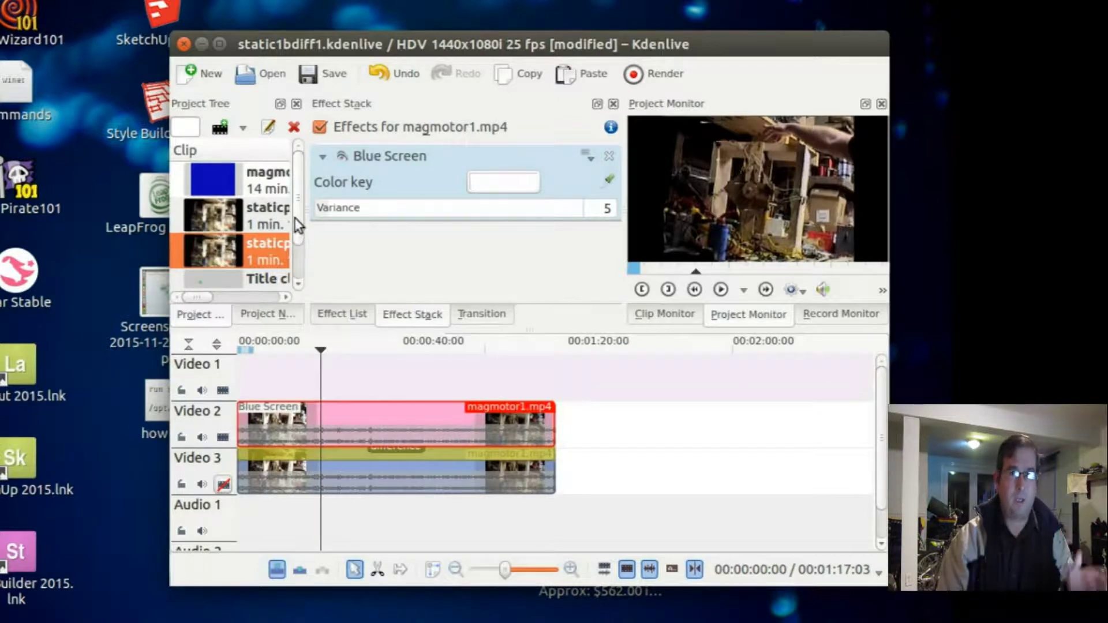
scroll(300, 239, down, 1)
scroll(305, 248, up, 1)
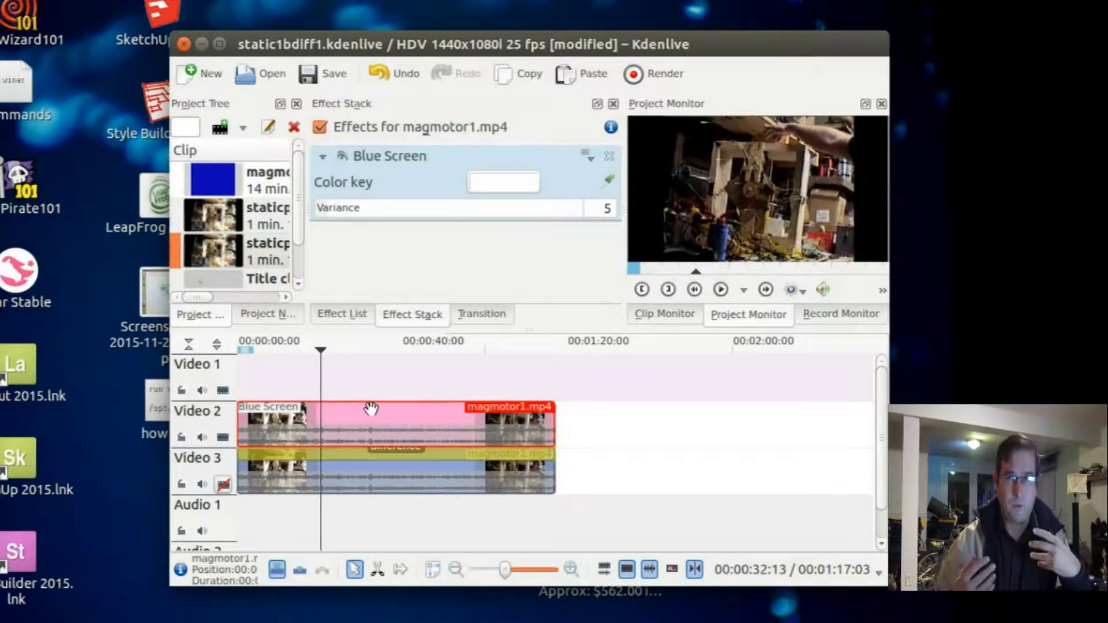
Step: Replace both magmotor1.mp4 clips with staticp2bdiff2bb1.mp4 on Video 2 and staticp2bdiff2bb2.mp4 on Video 3
key(Delete)
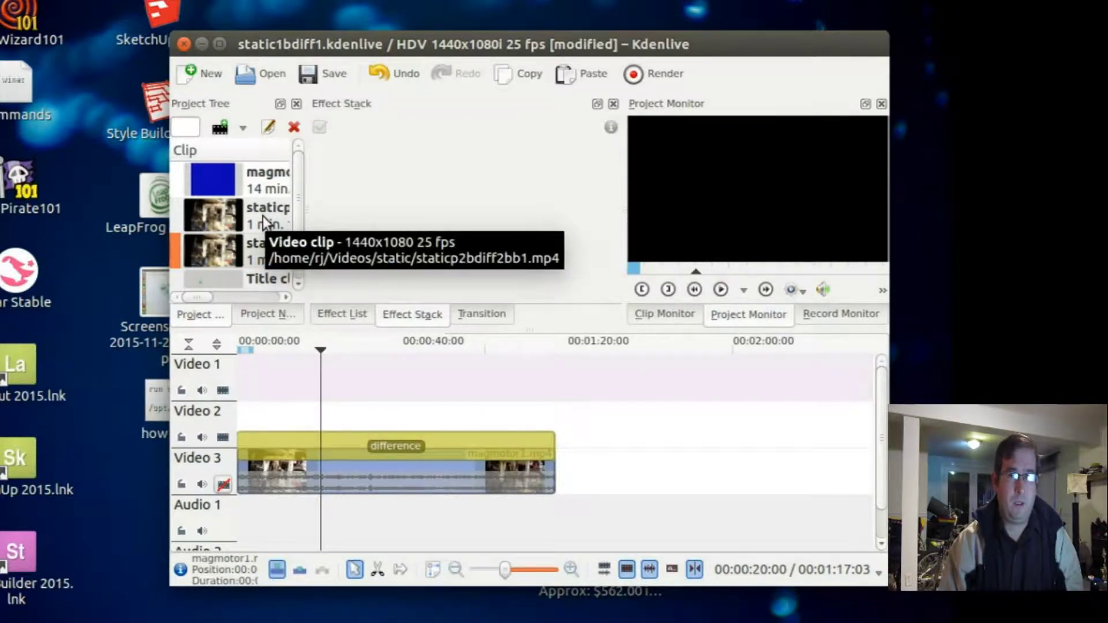
drag(262, 216, 240, 434)
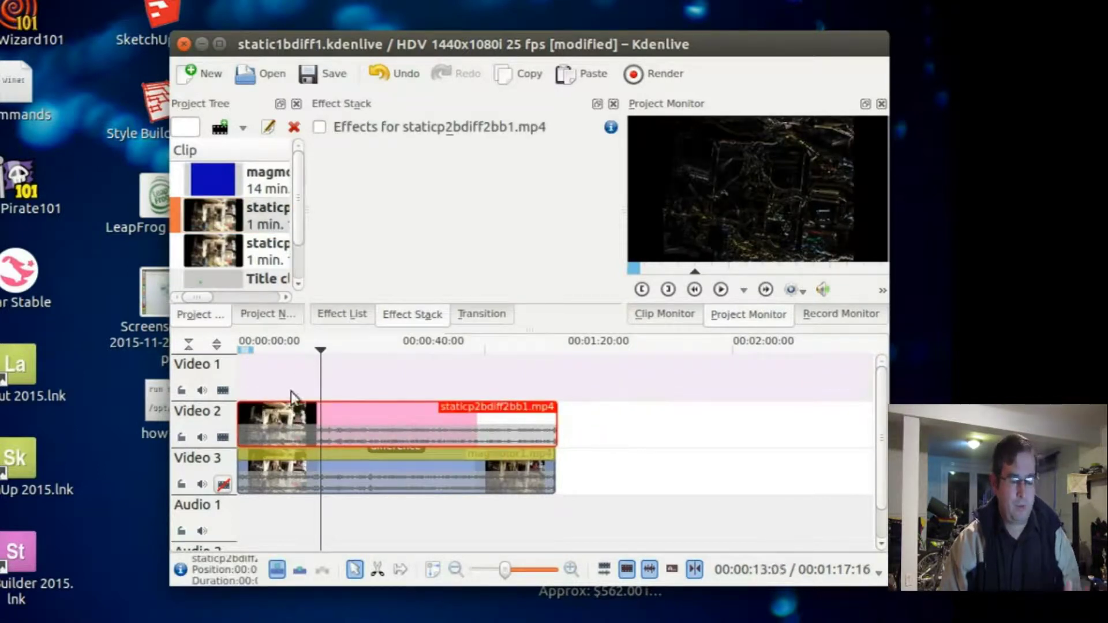
click(342, 485)
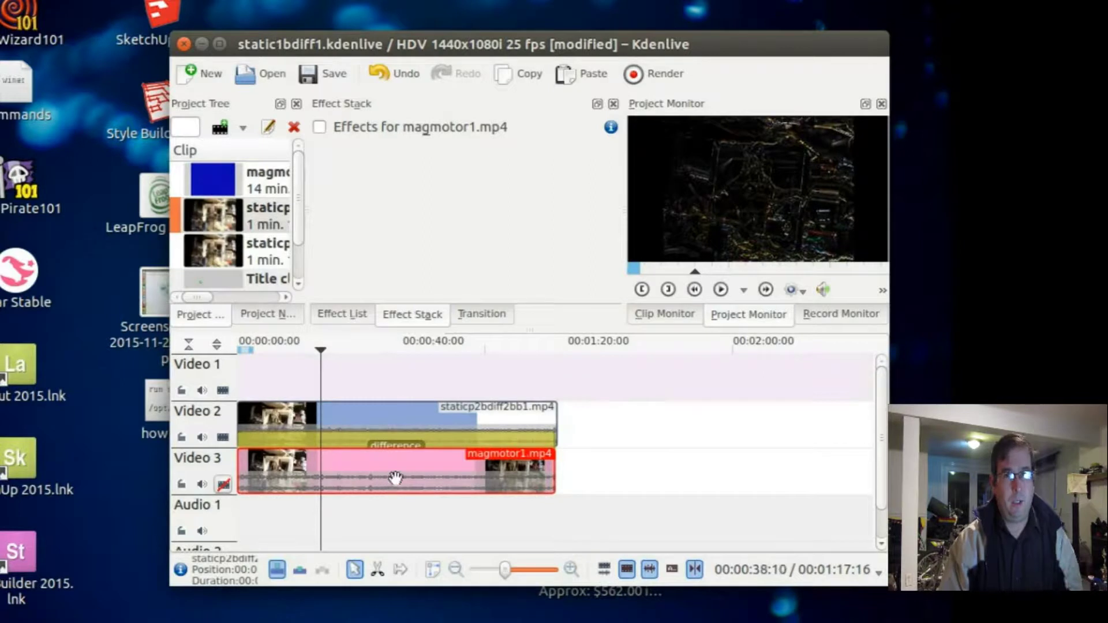
key(Delete)
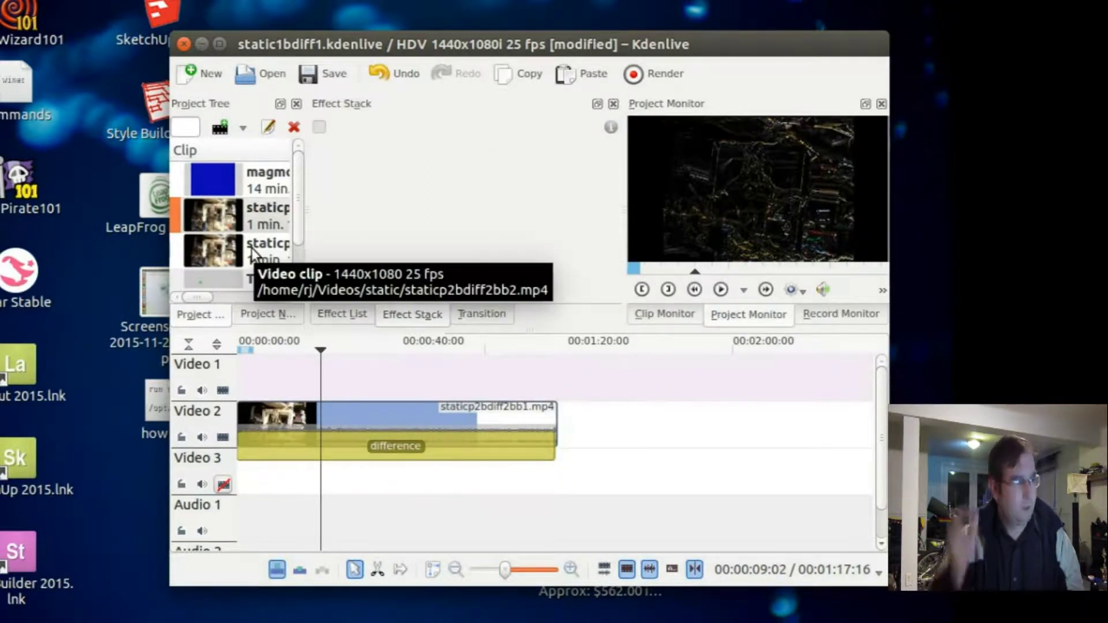
drag(252, 254, 280, 470)
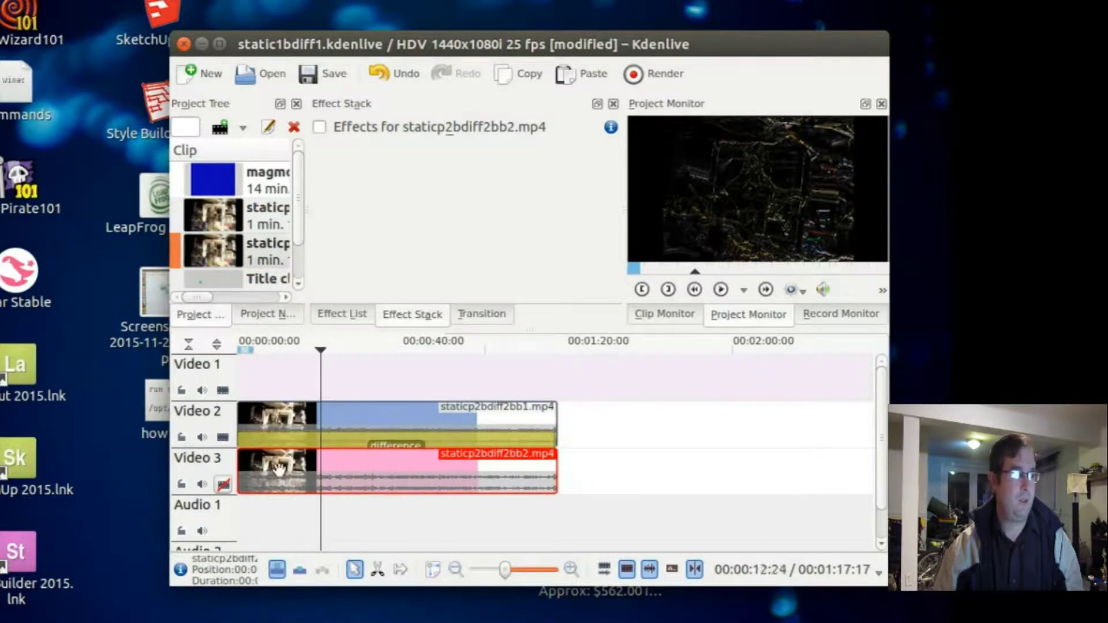
click(222, 485)
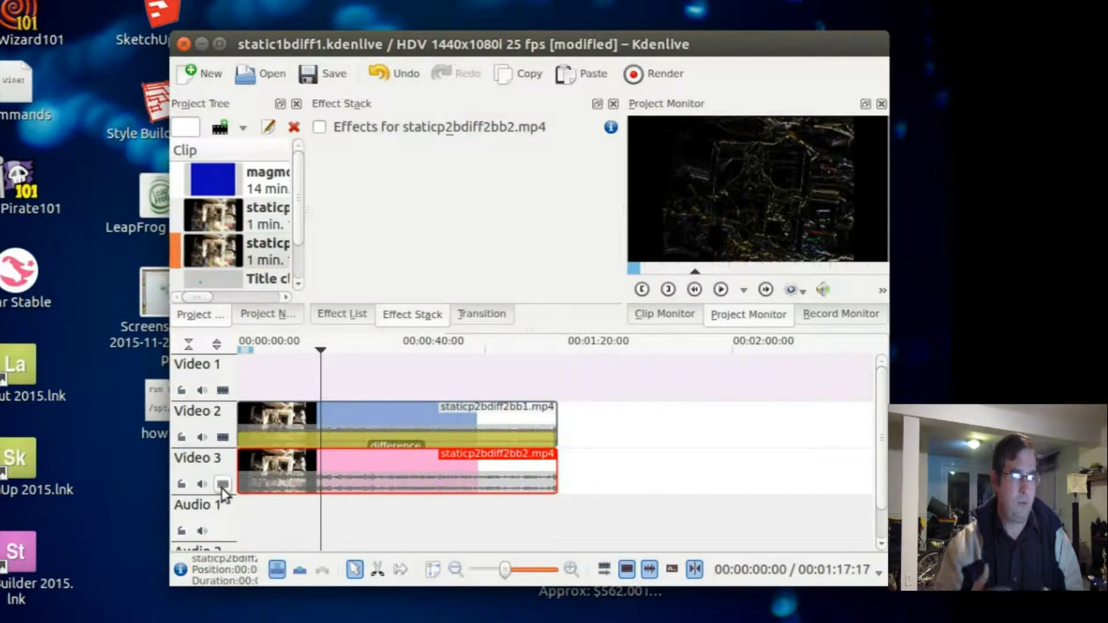
Step: Change the transition type to overlay and stretch it to the clips' end
click(386, 445)
click(430, 140)
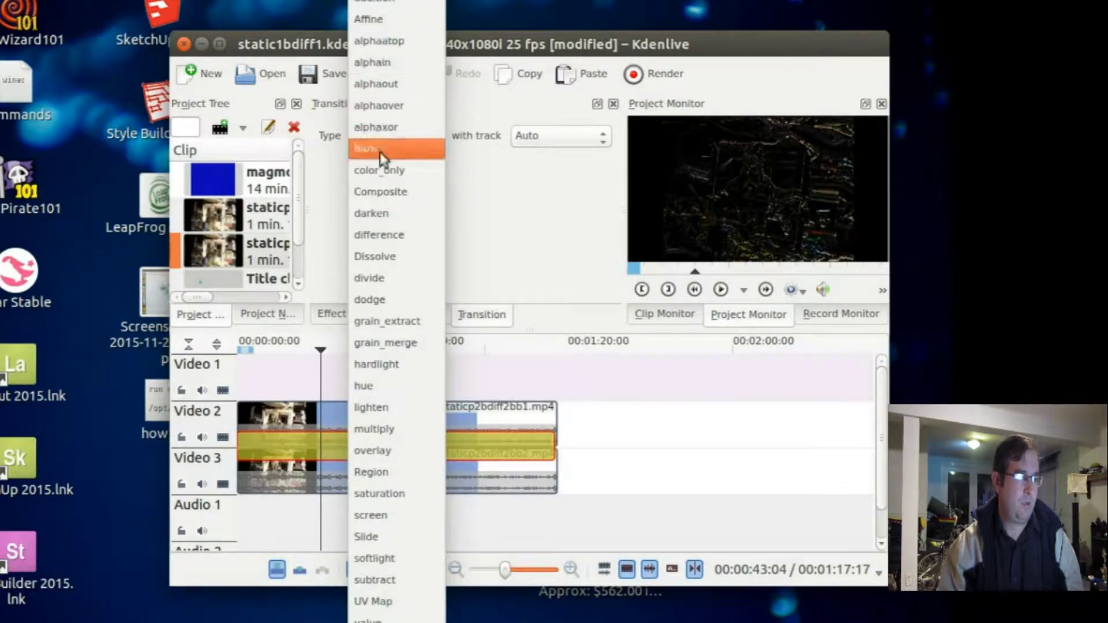
click(373, 448)
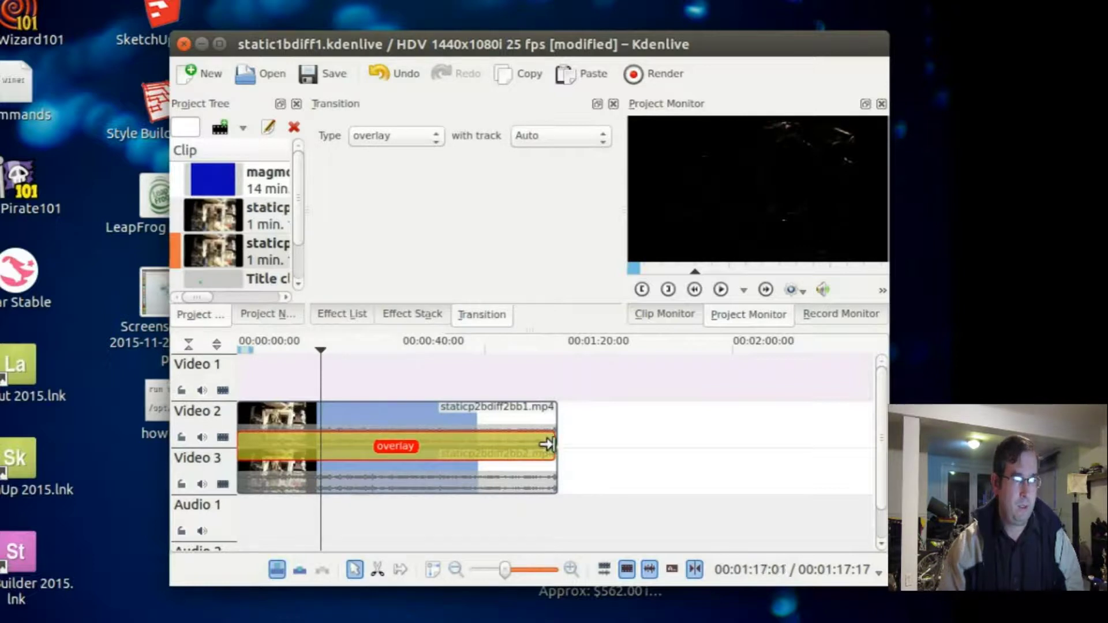
drag(552, 446, 550, 443)
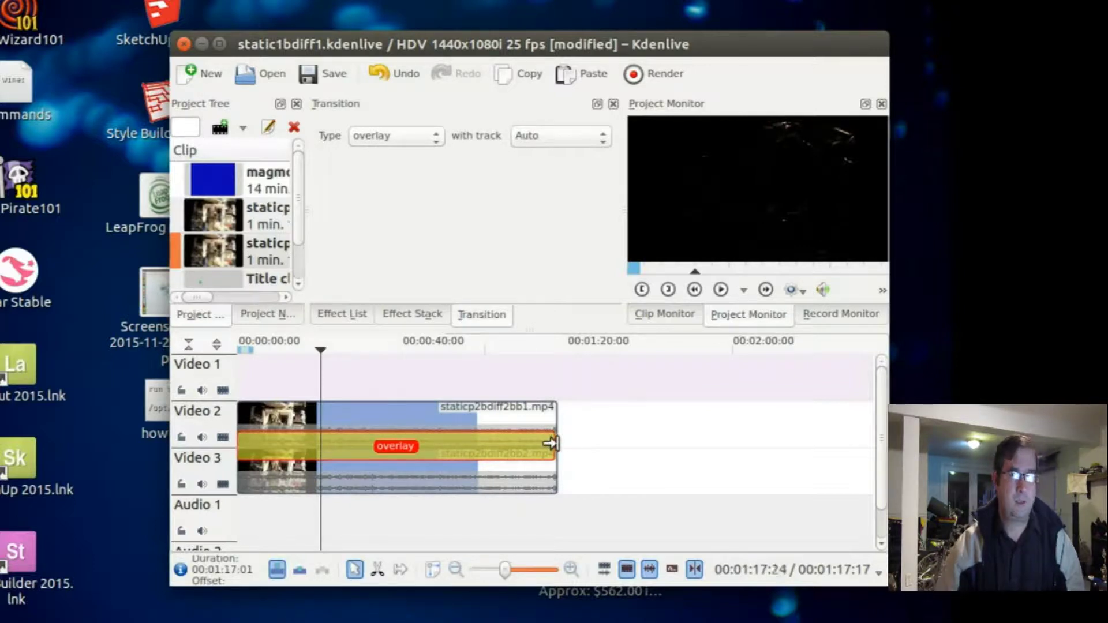
Step: Lengthen the overlay slightly and rename the render output to staticp2bdiffave.mp4
drag(550, 443, 554, 443)
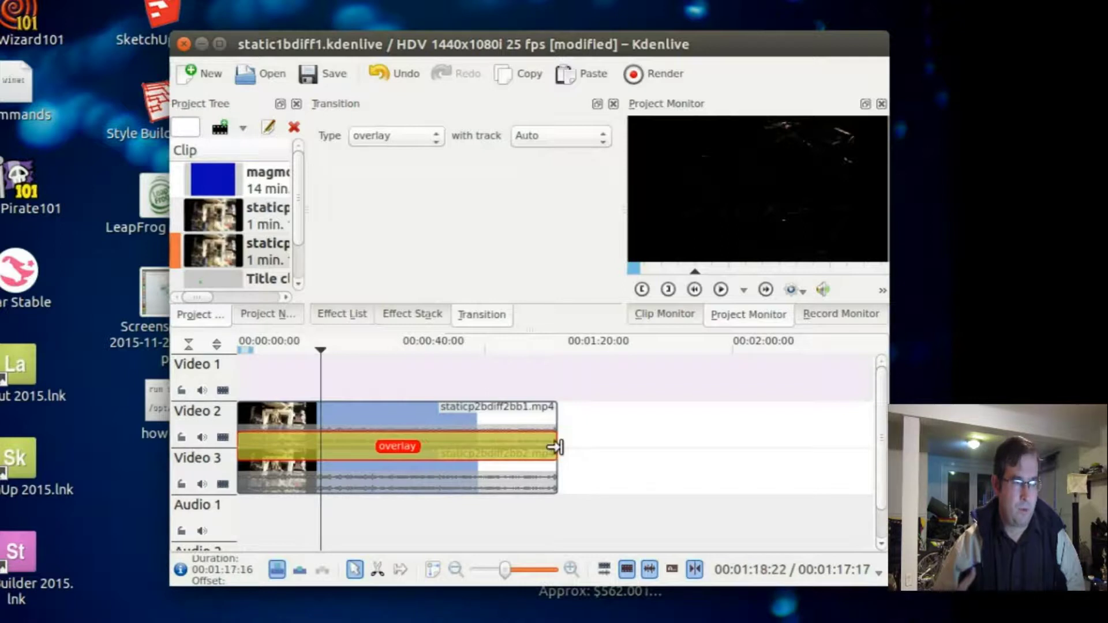
click(651, 74)
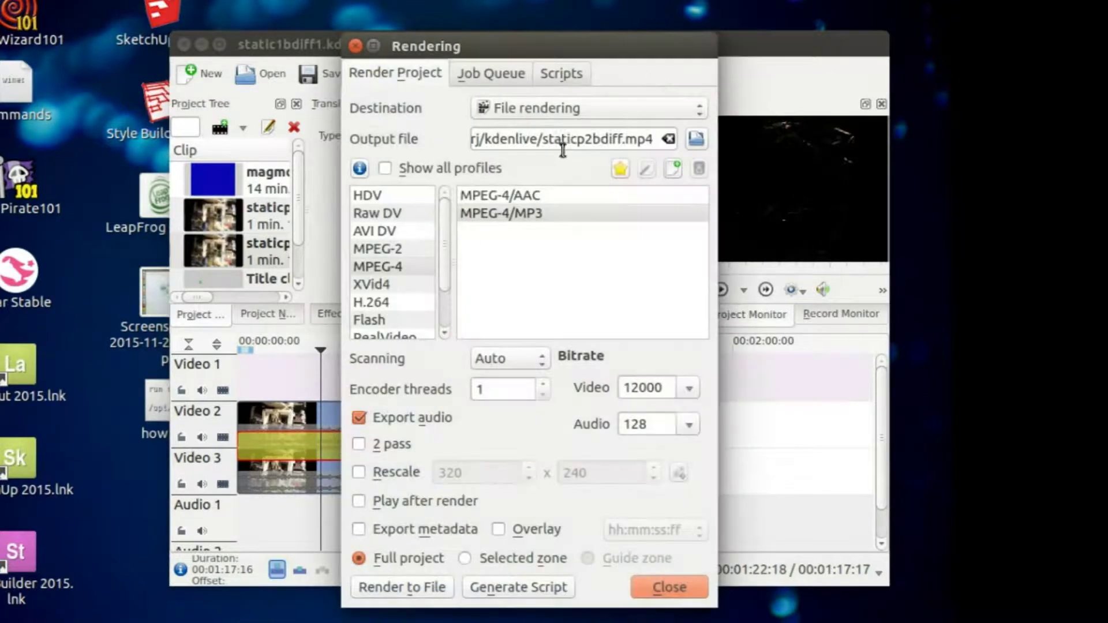
click(670, 585)
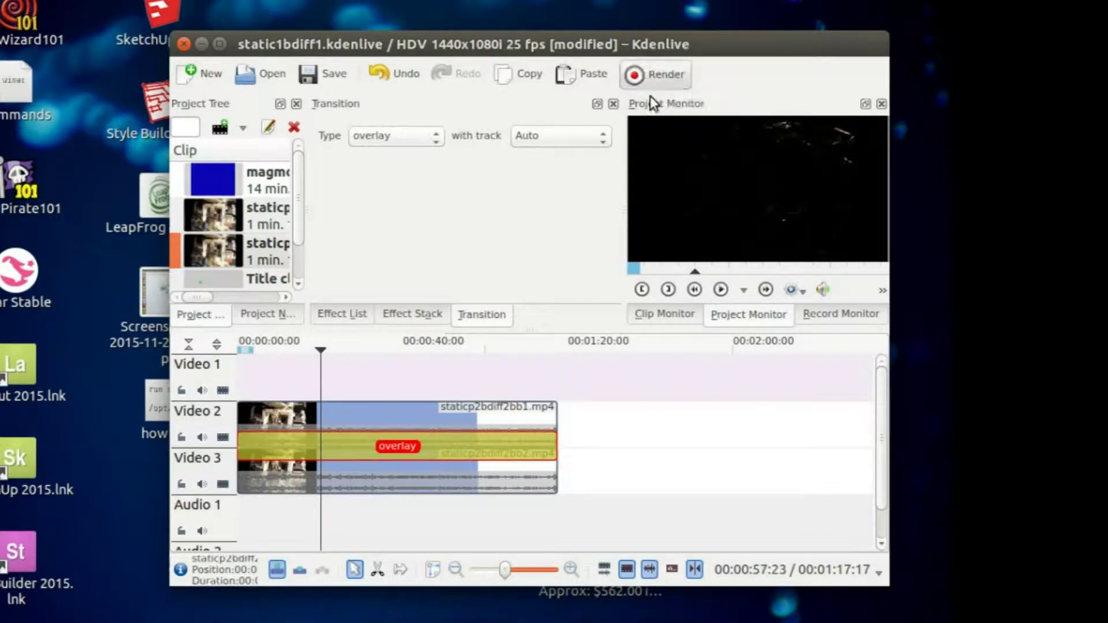
click(642, 75)
click(647, 138)
text(ave.m)
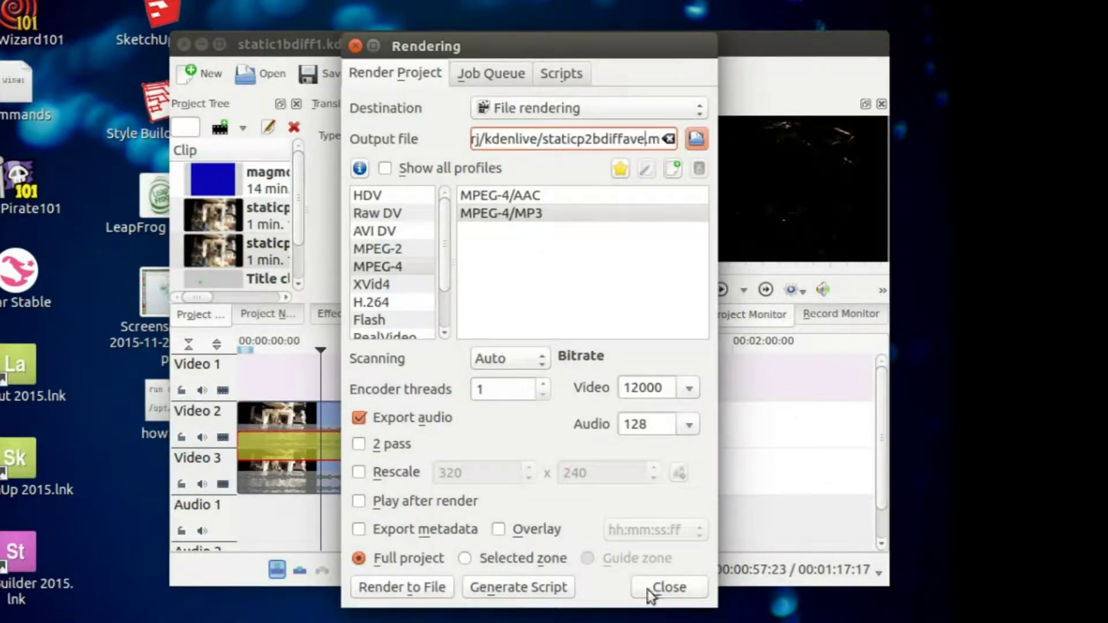
click(663, 587)
Step: Import staticp1borg.mp4 and then staticp2bdiff2av.mp4 into the project bin
click(269, 251)
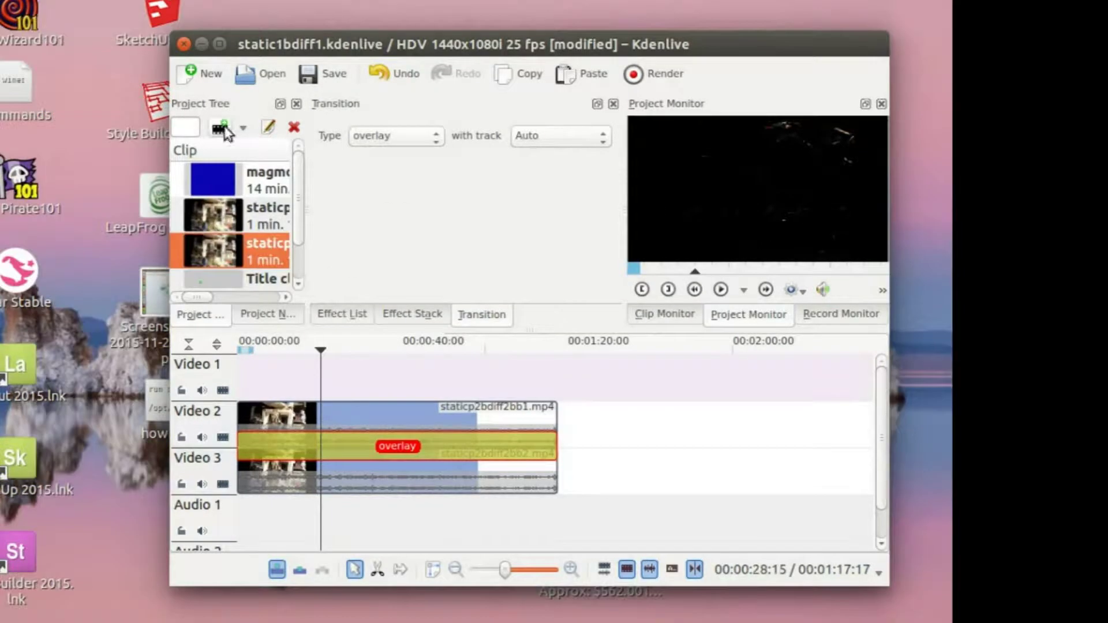
click(221, 128)
click(701, 158)
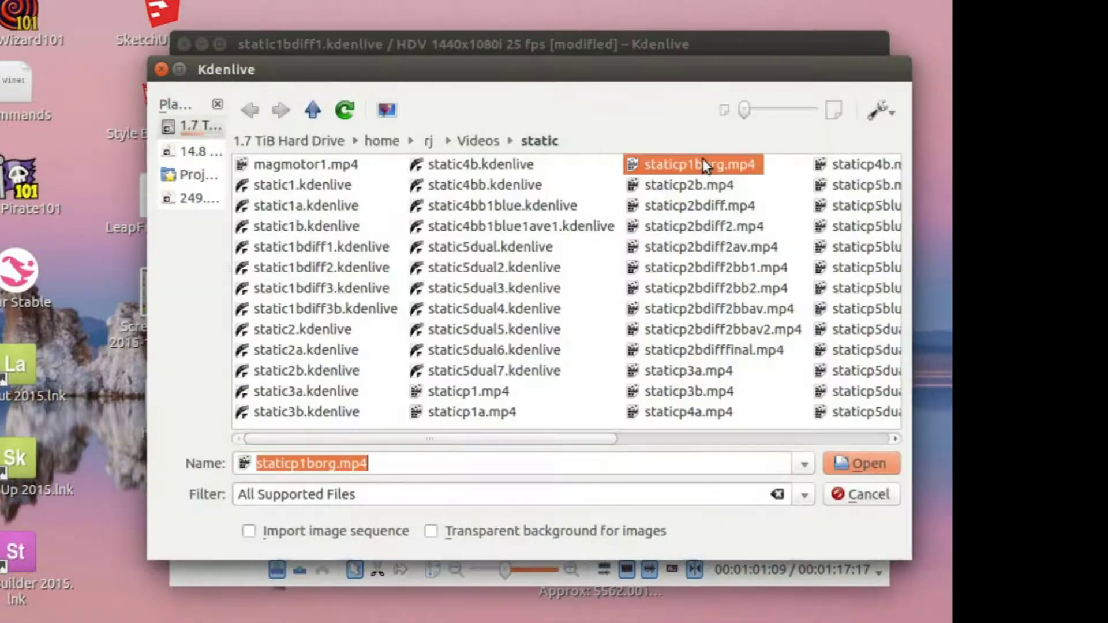
click(851, 462)
click(220, 130)
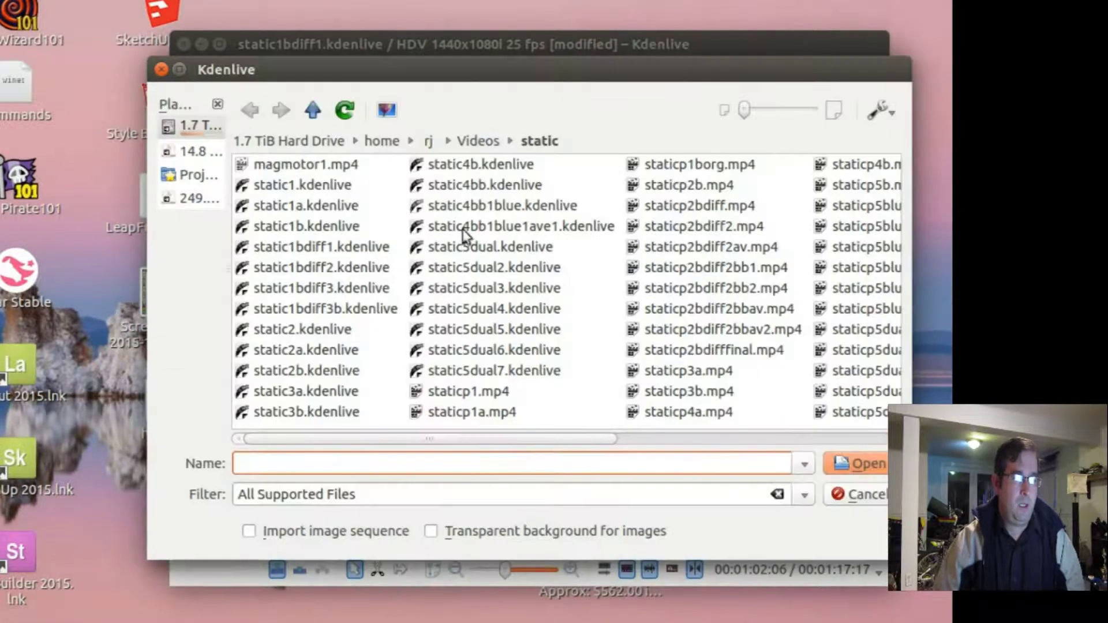
click(707, 252)
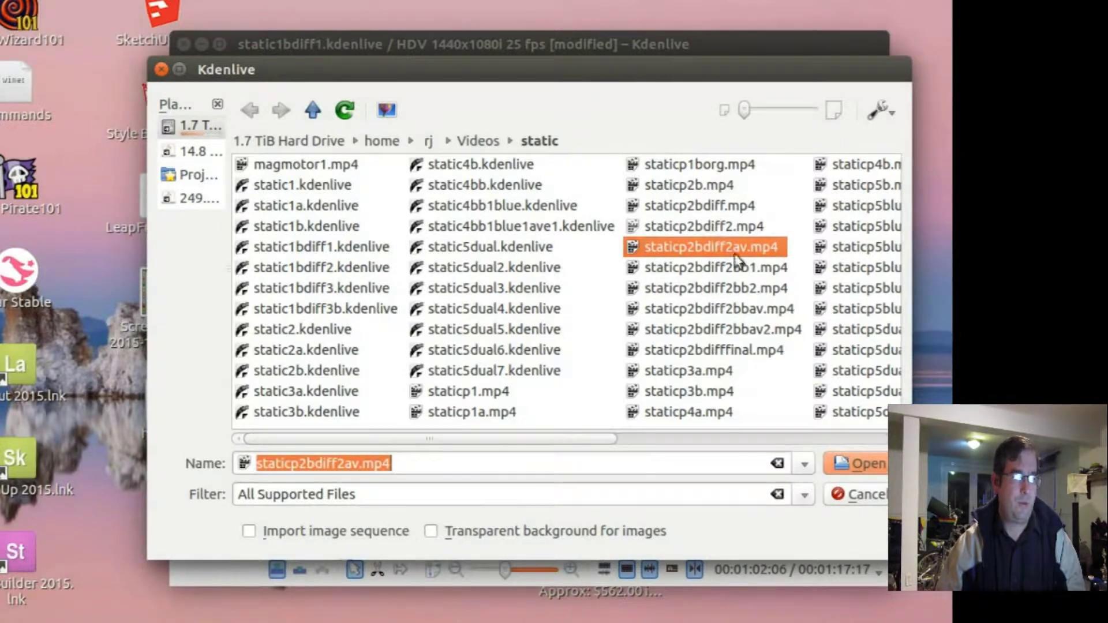
click(855, 465)
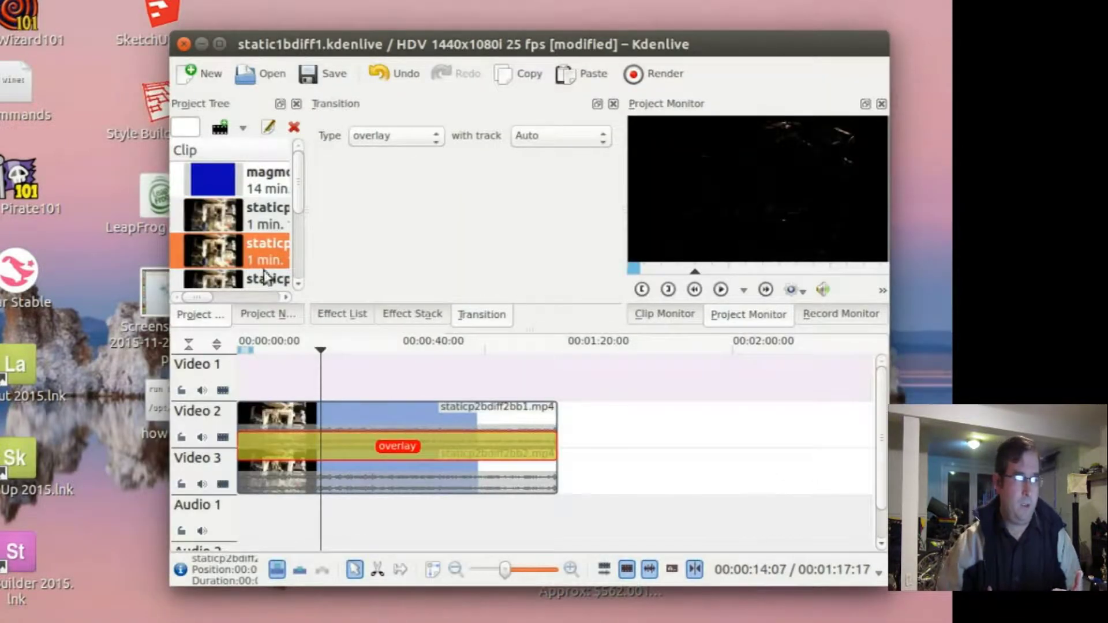
Step: Swap the timeline clips: staticp1borg.mp4 onto Video 2 and staticp2bdiff2av.mp4 onto Video 3
click(390, 414)
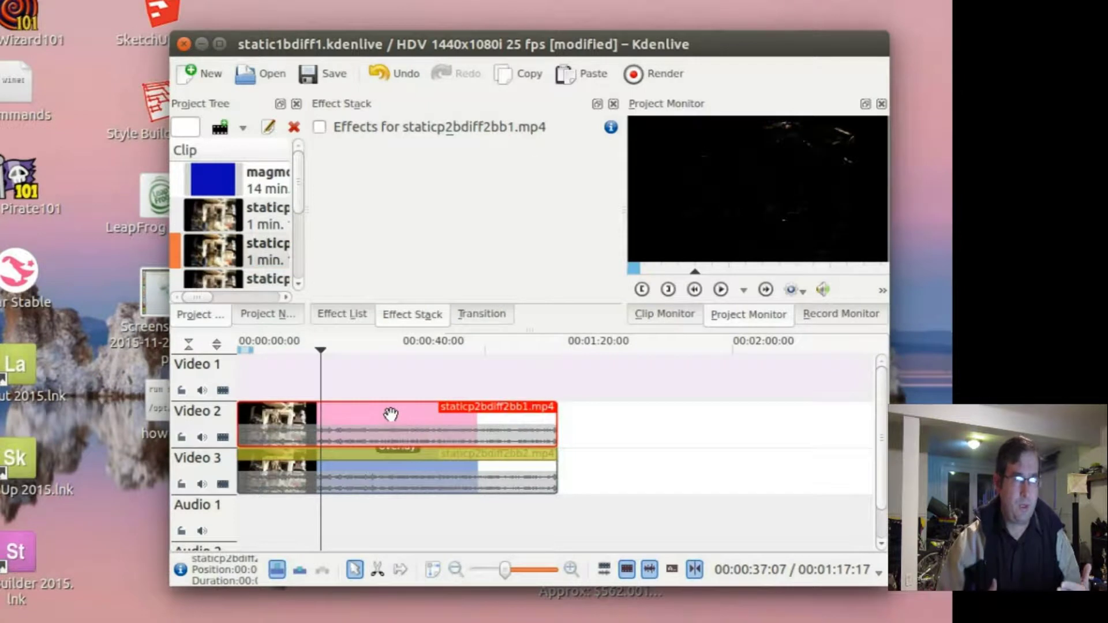
key(Delete)
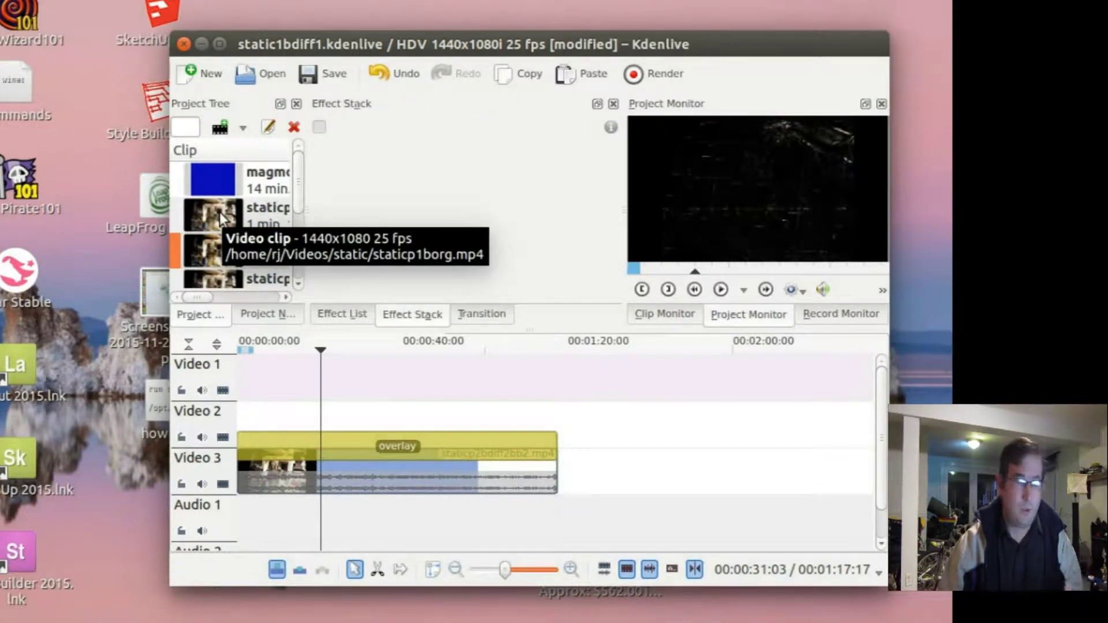
drag(219, 212, 335, 421)
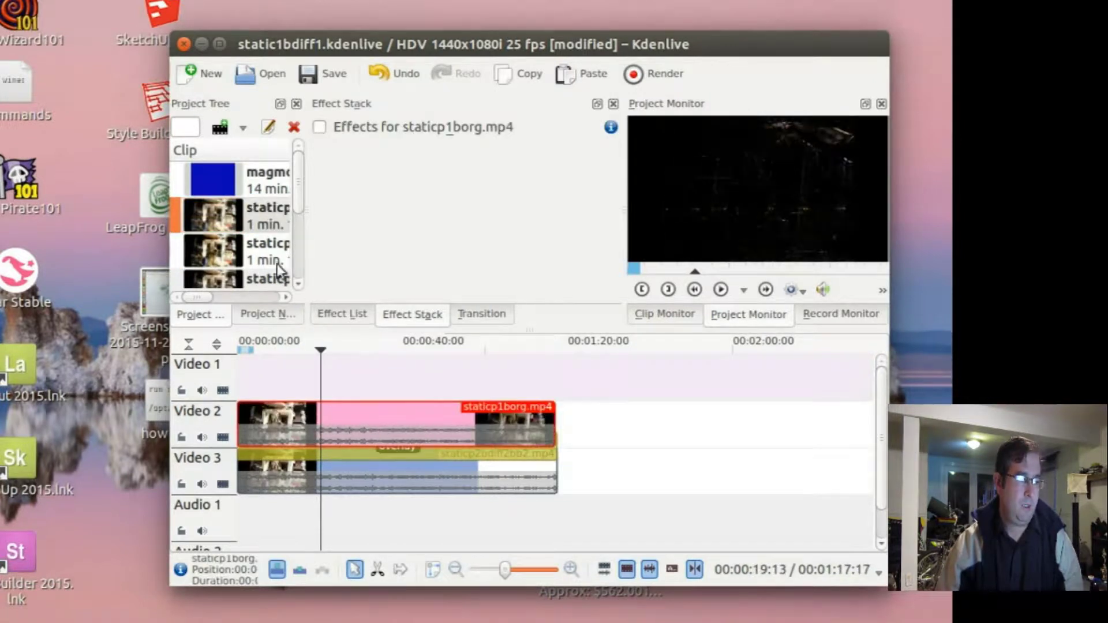
click(334, 466)
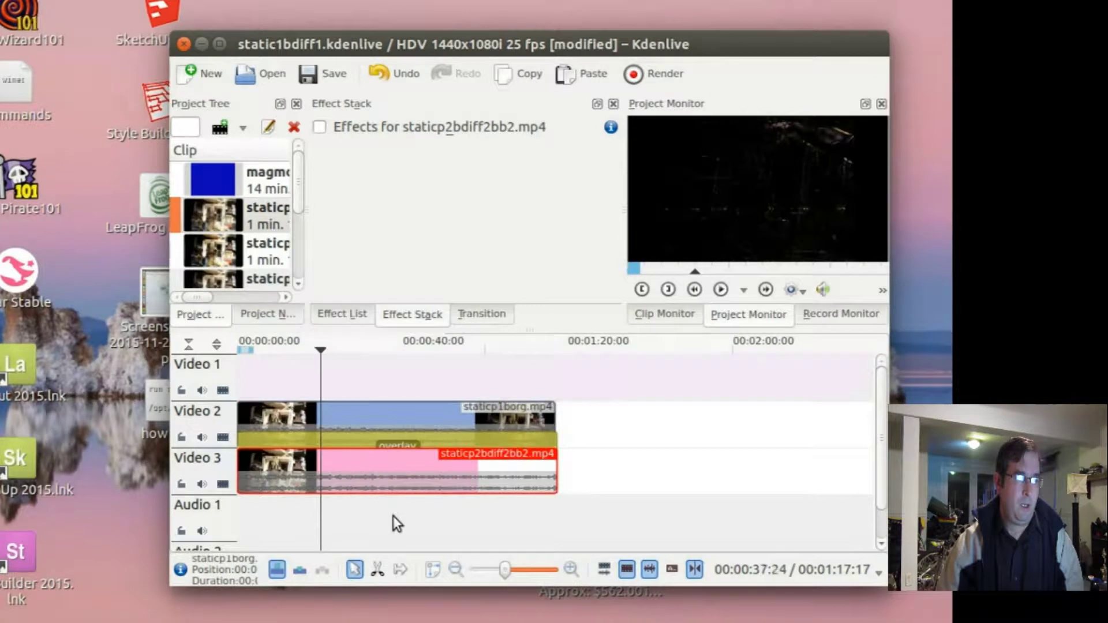
key(Delete)
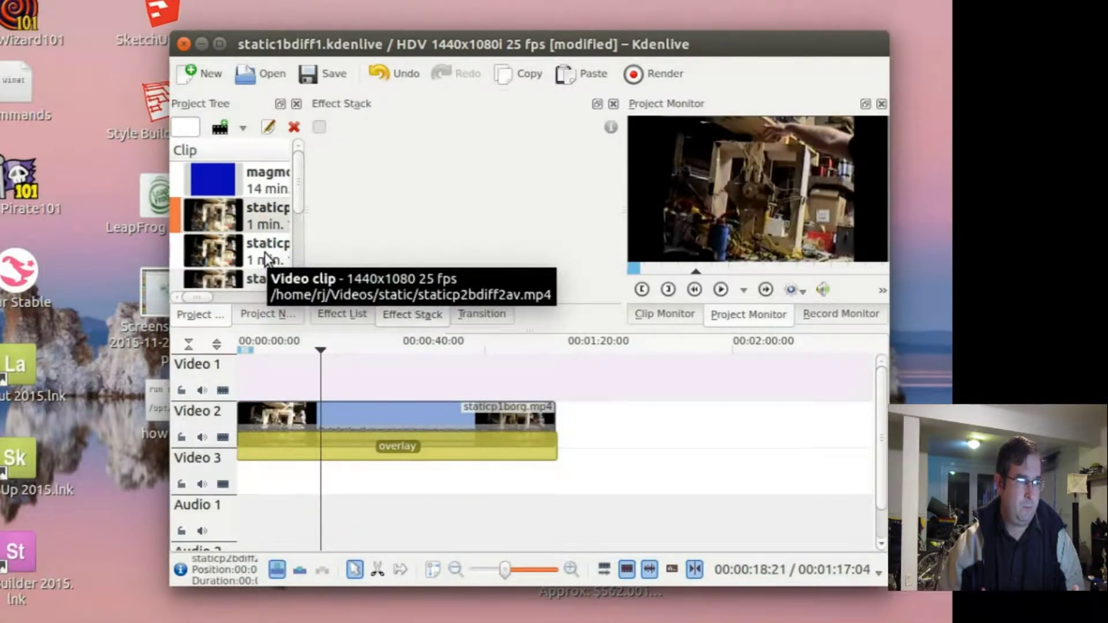
drag(266, 258, 239, 486)
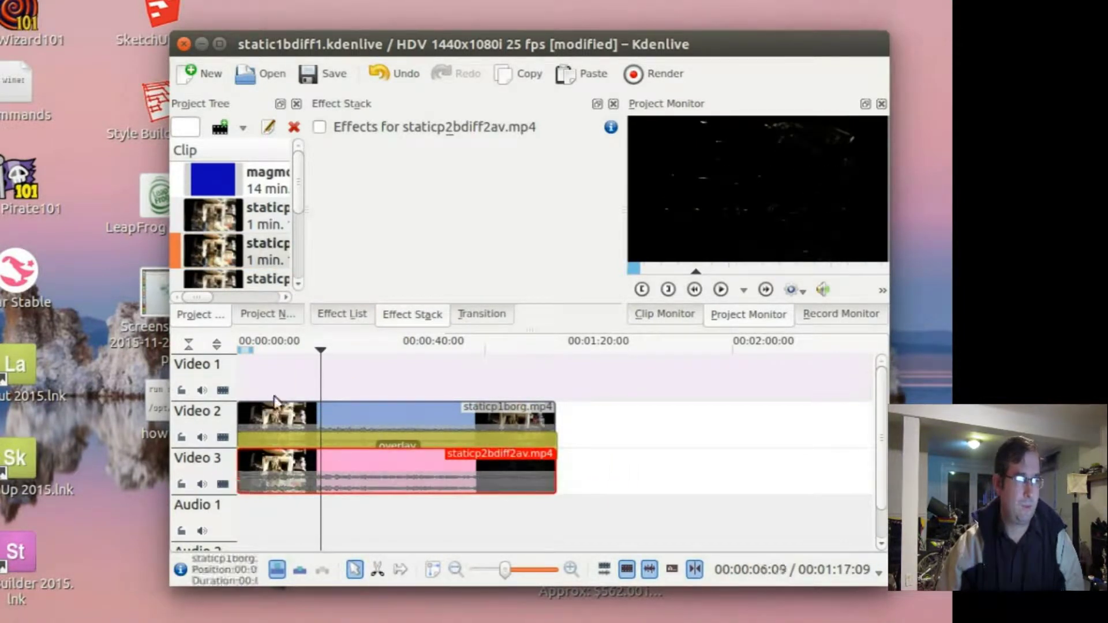
click(322, 369)
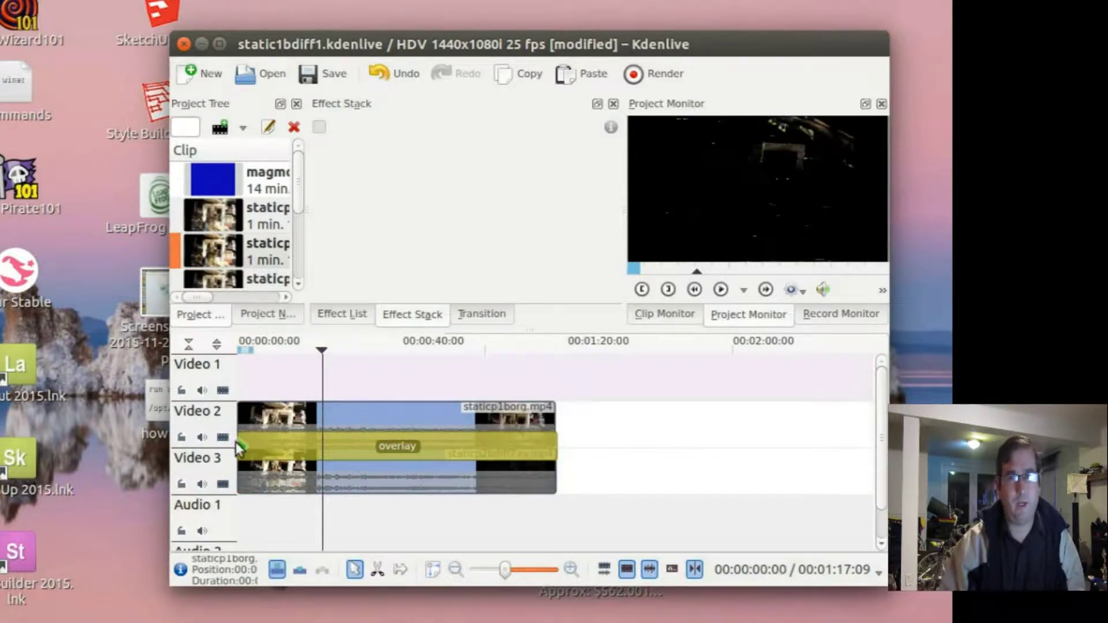
Step: Switch the transition between staticp1borg.mp4 and staticp2bdiff2av.mp4 from overlay to difference
click(223, 438)
click(223, 439)
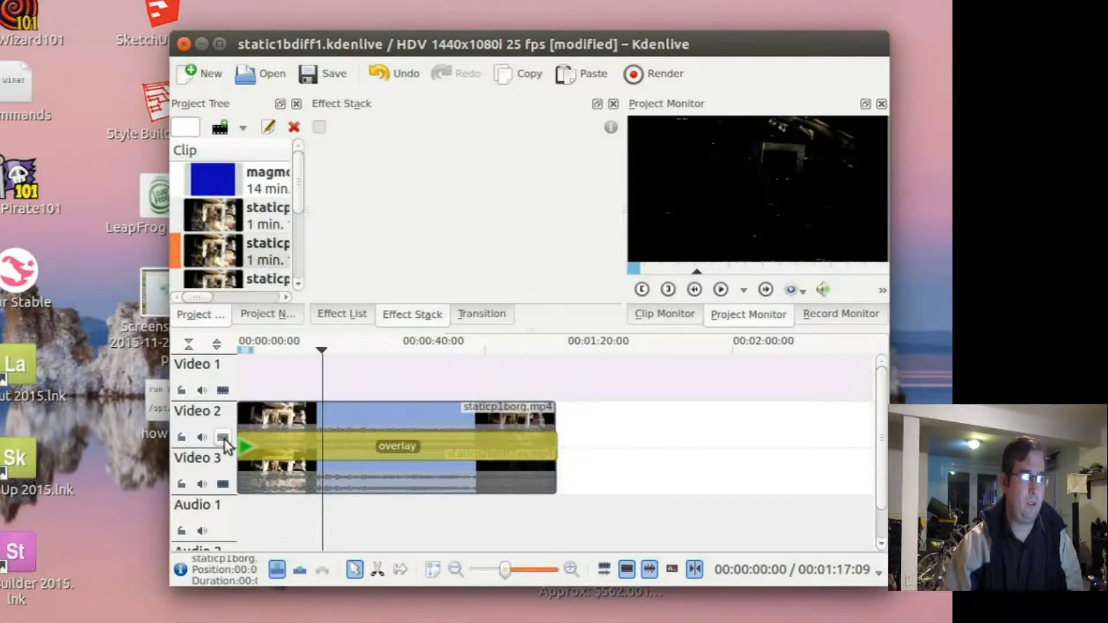
click(358, 444)
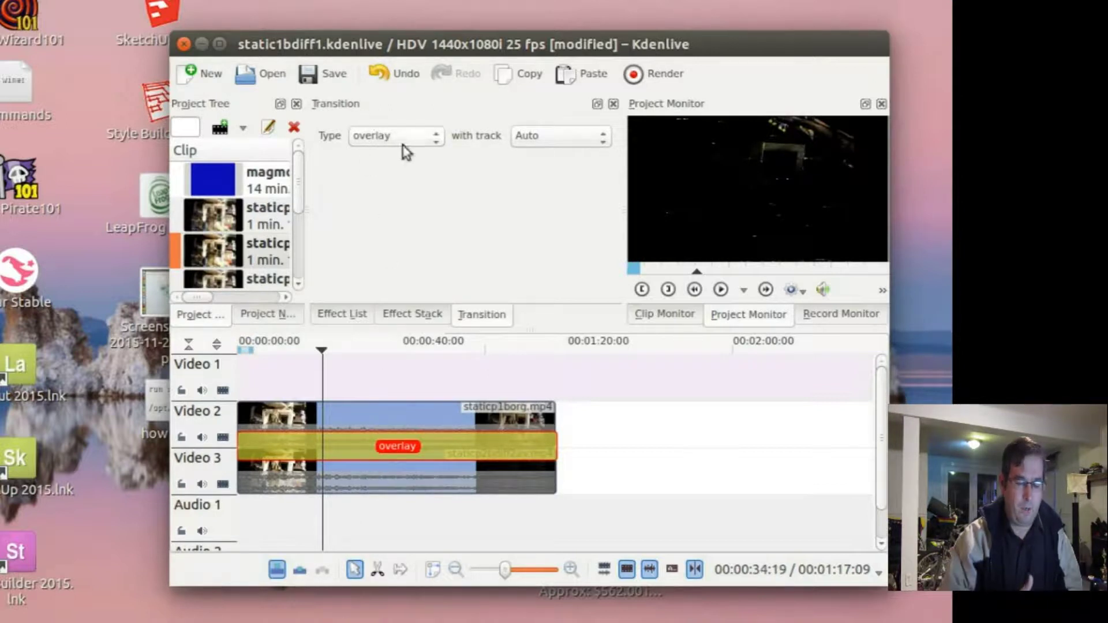
click(428, 141)
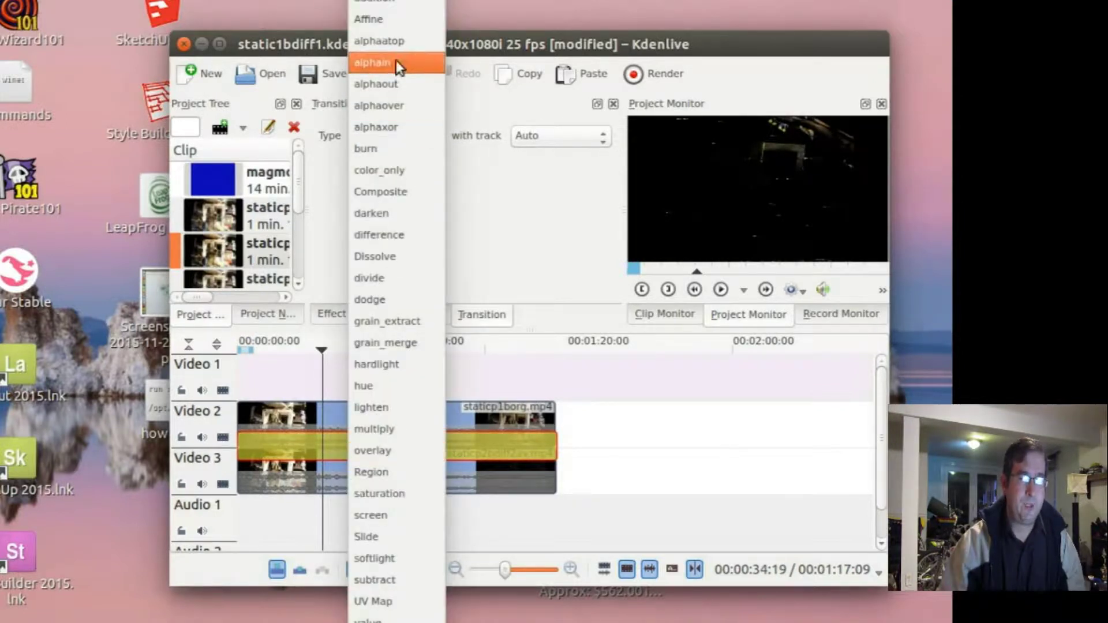
click(386, 233)
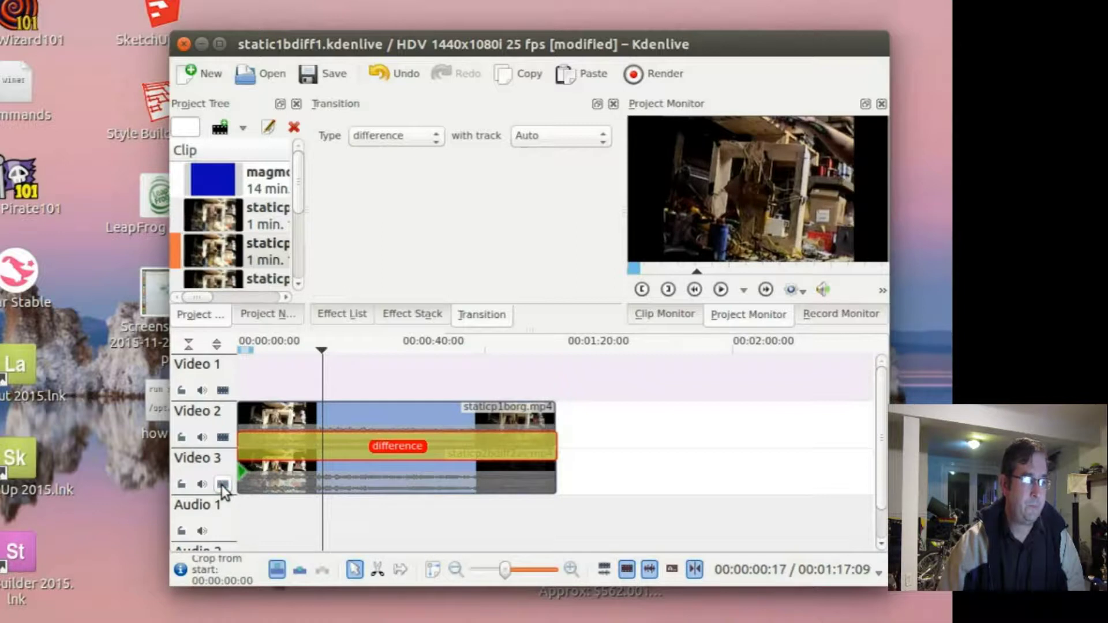
Step: Hide and reshow Video 2 and Video 3 to compare, then review the render settings
click(223, 437)
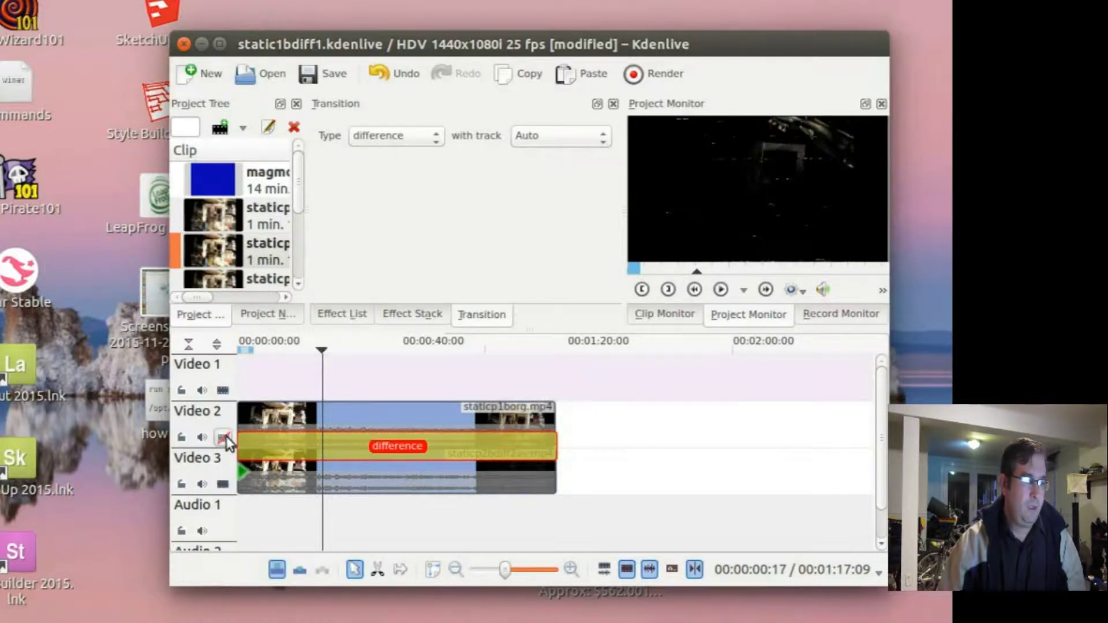
click(223, 438)
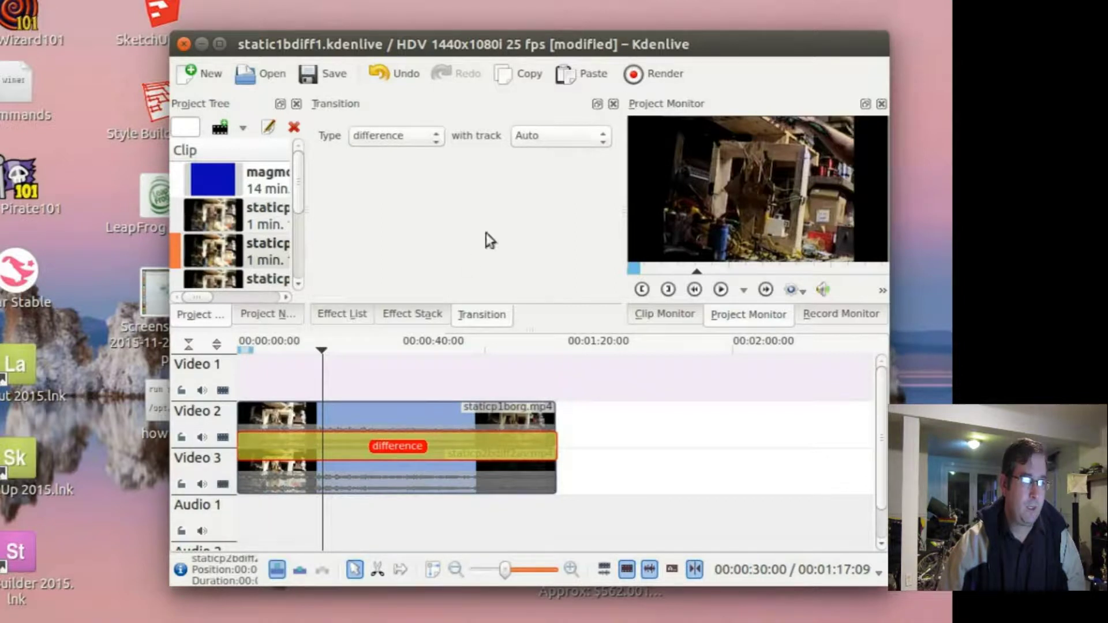
click(223, 485)
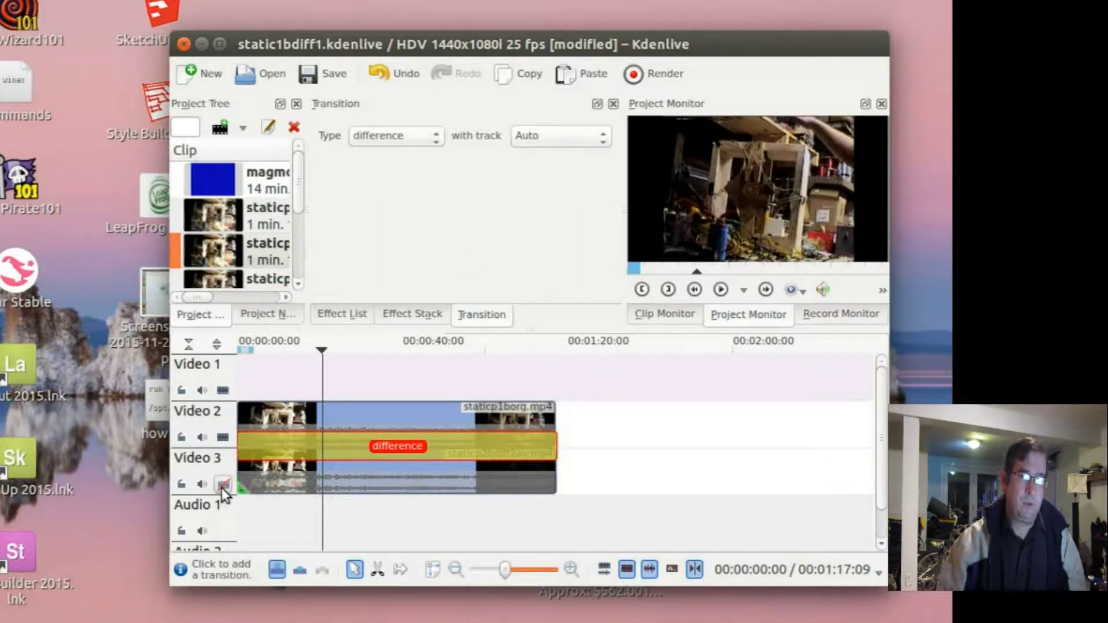
click(223, 485)
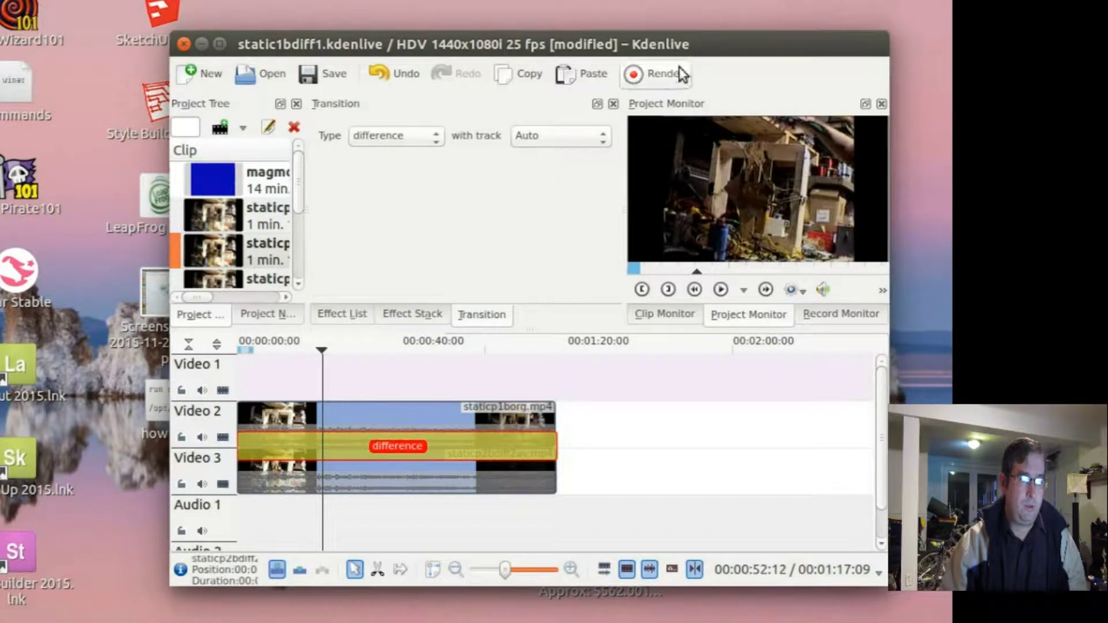
click(656, 76)
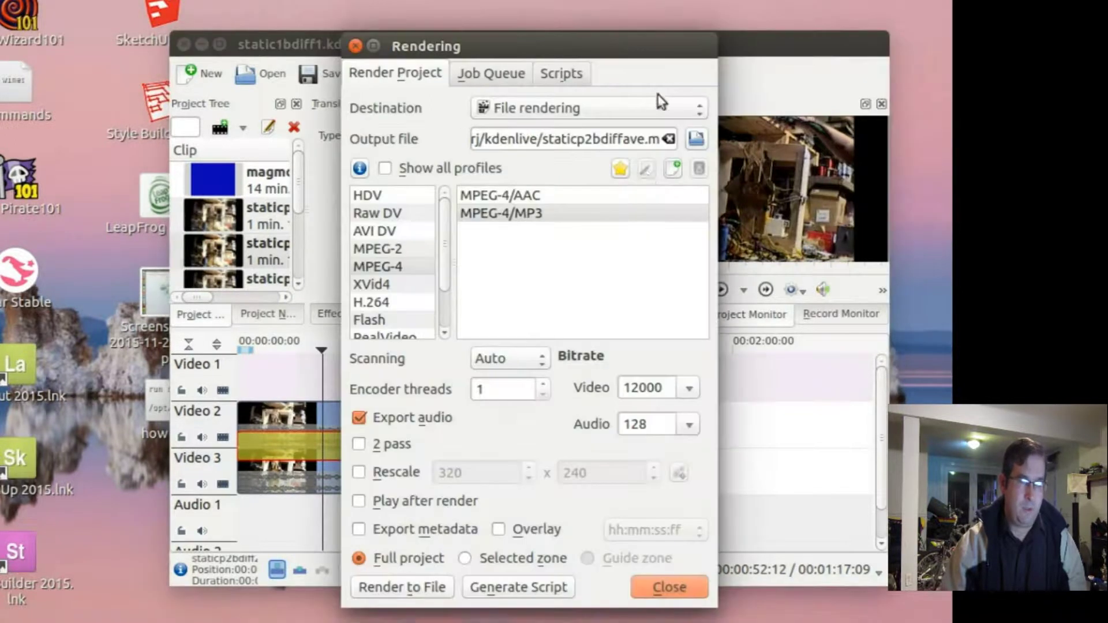
click(672, 586)
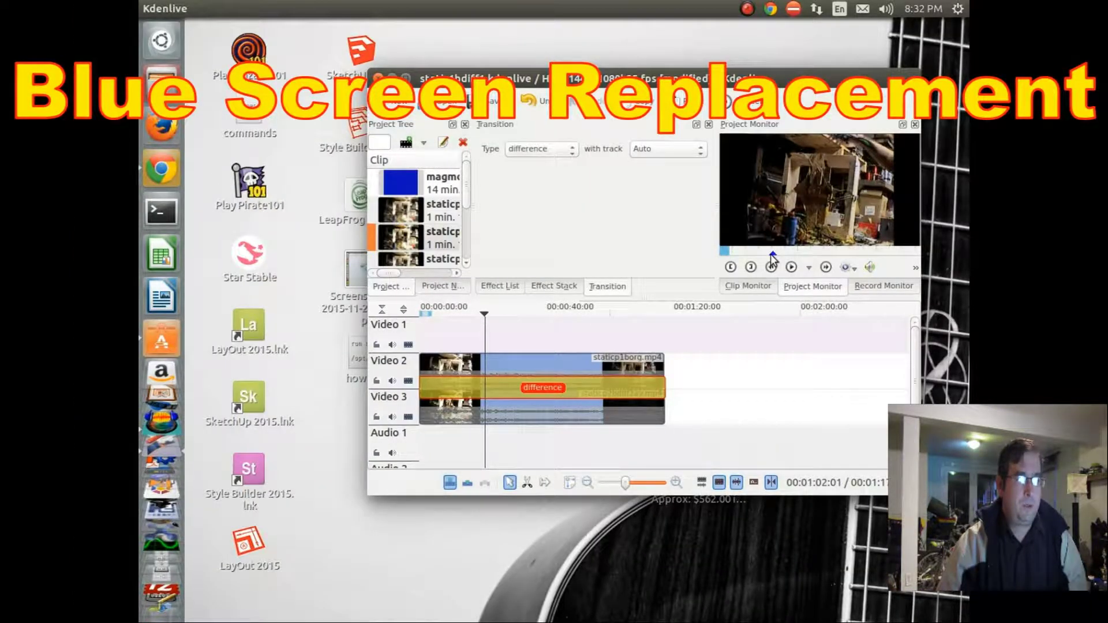
Step: Add staticp2bdiff2bbav2.mp4 from the static folder to the project bin
click(407, 144)
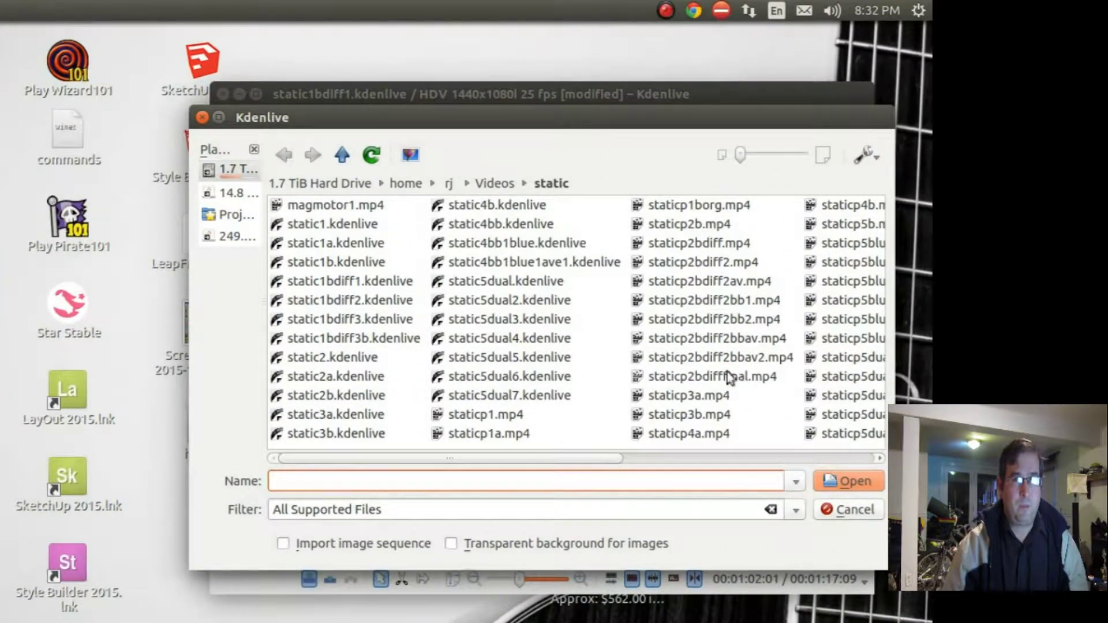
click(713, 357)
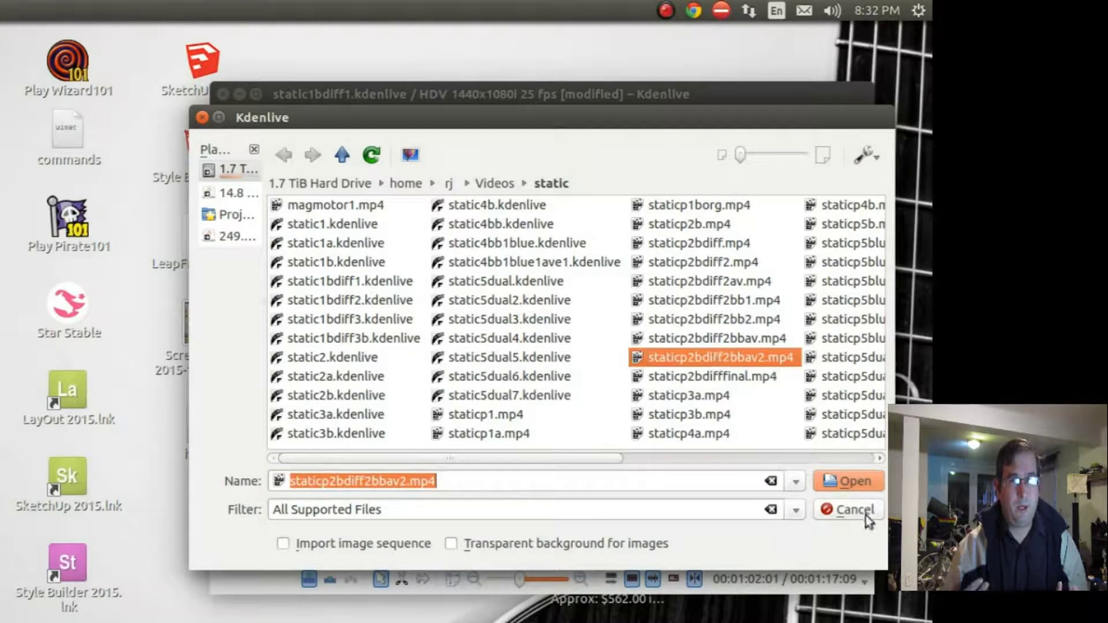
click(850, 483)
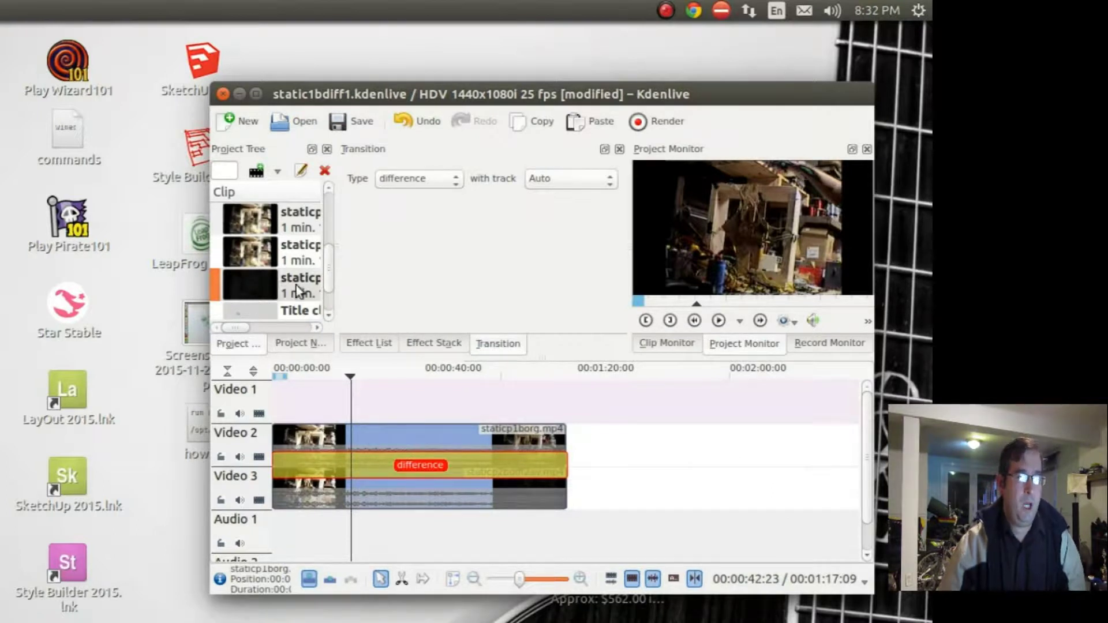
Step: Replace the Video 2 clip with staticp2bdiff2bbav2.mp4 and delete the Video 3 clip
click(412, 434)
key(Delete)
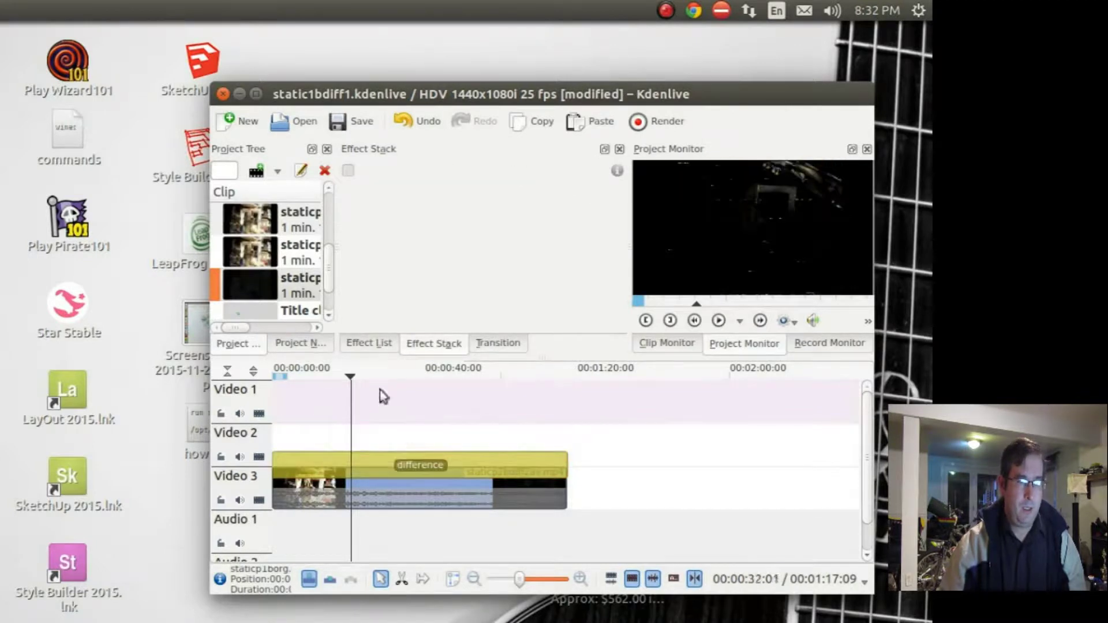
drag(263, 289, 352, 459)
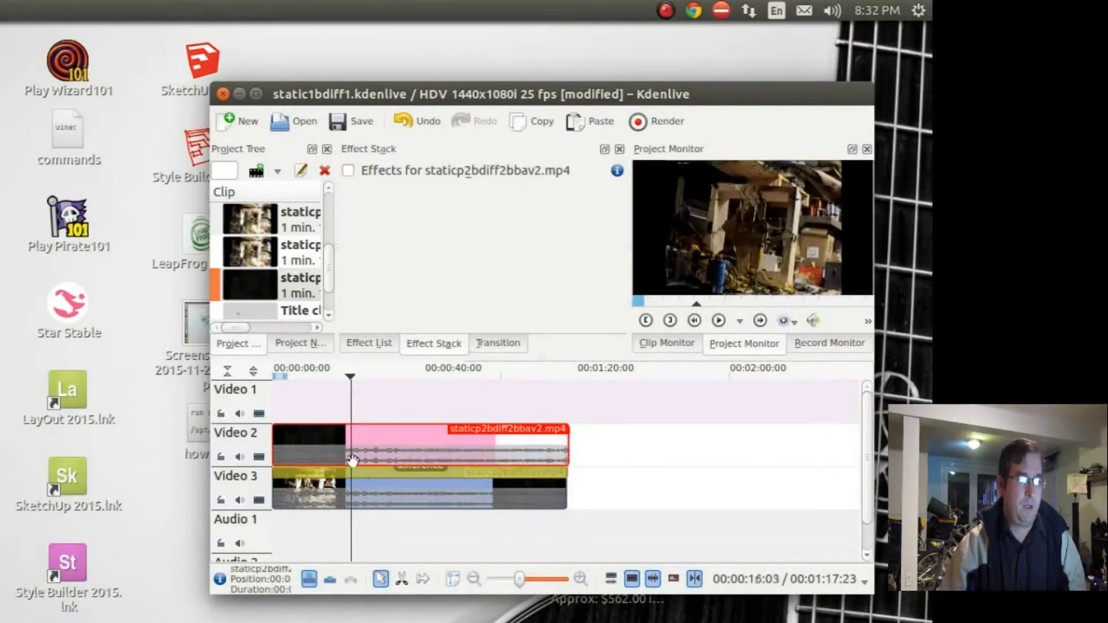
click(398, 496)
key(Delete)
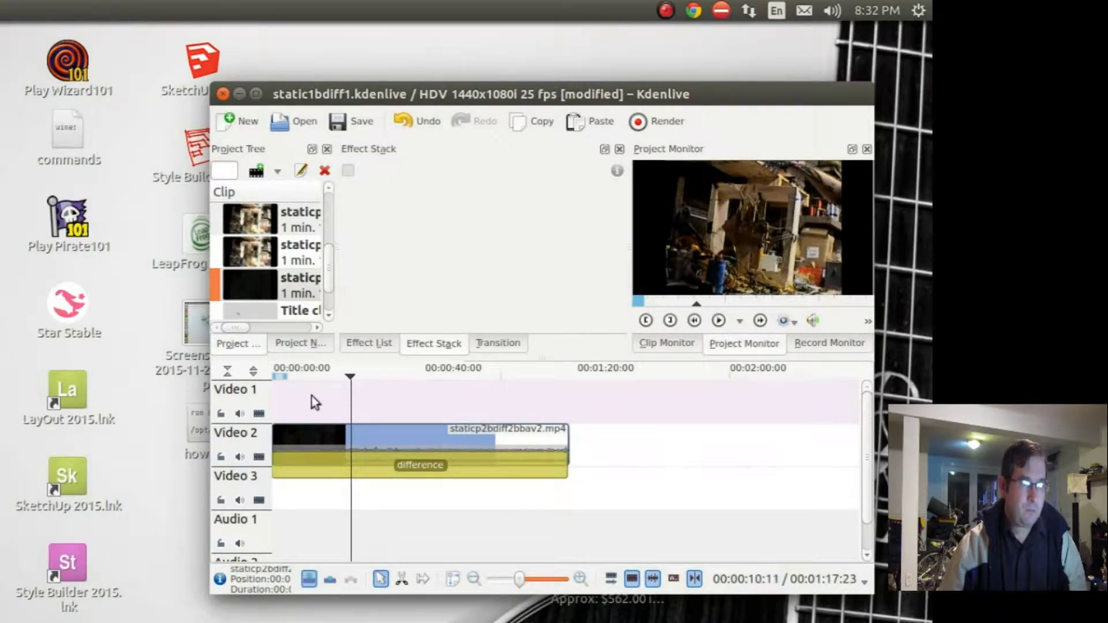
Step: Play the timeline from near the start to preview the result, then pause
click(301, 376)
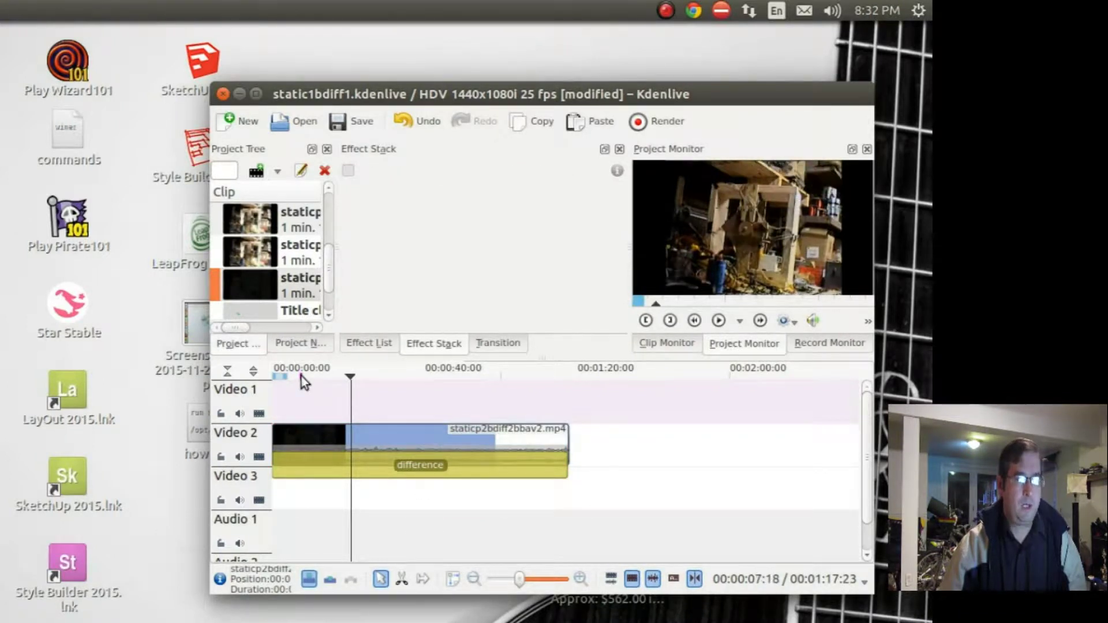
click(718, 322)
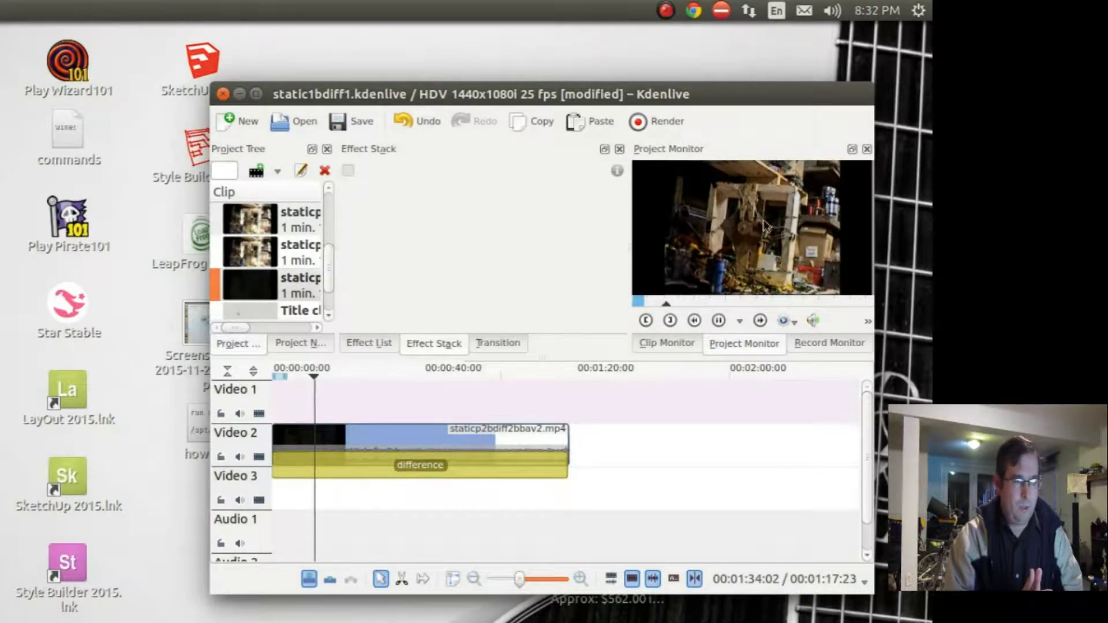
click(719, 321)
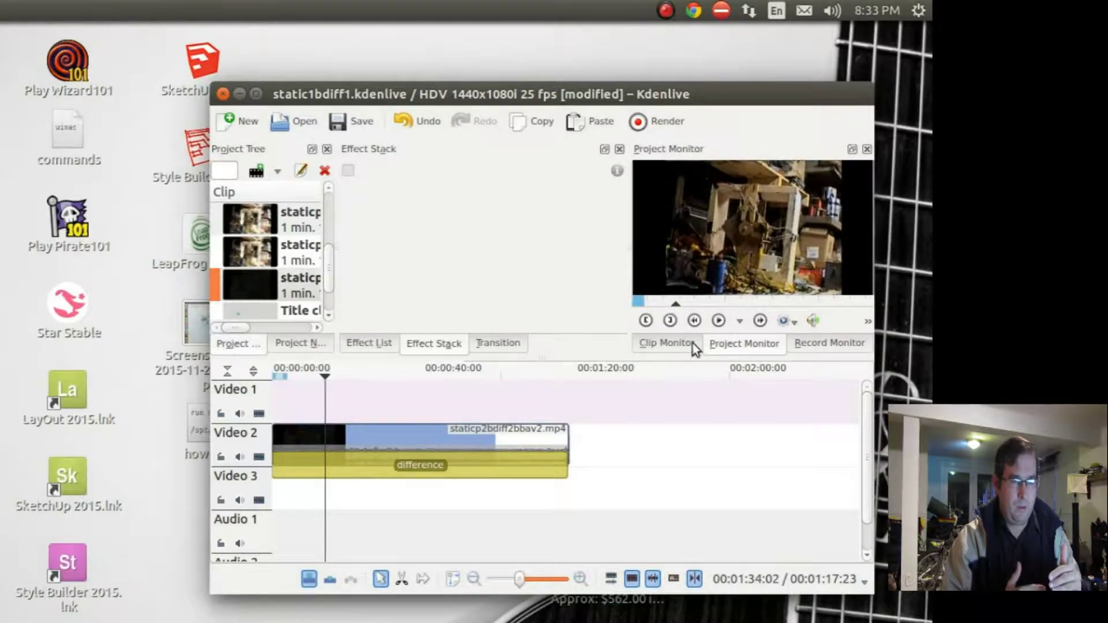
click(414, 437)
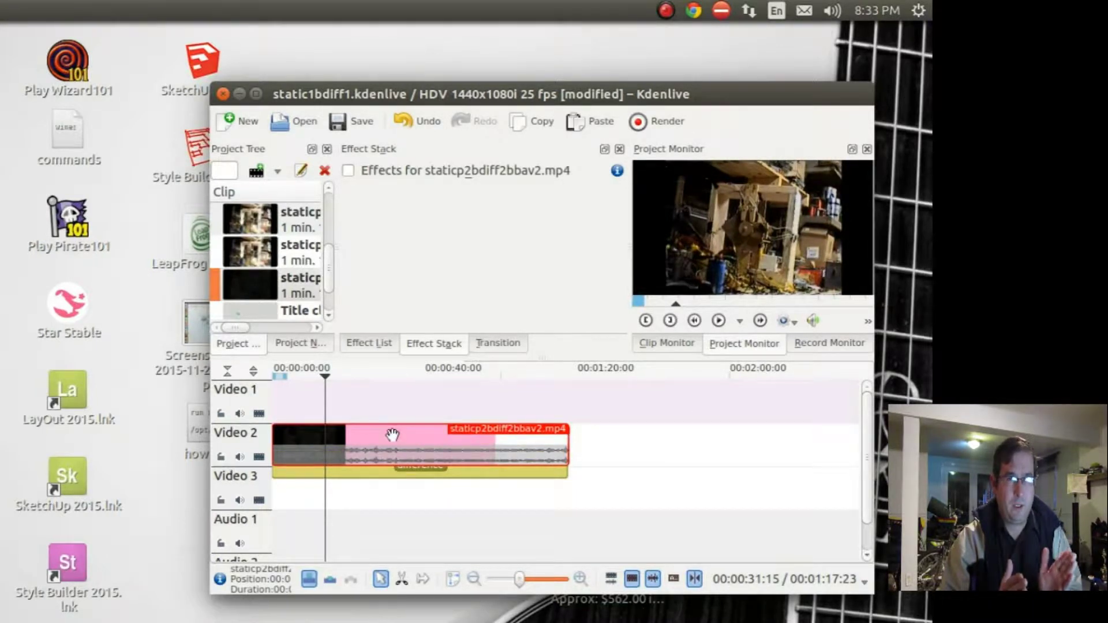
click(342, 495)
Step: Paste a staticp2bdiff2bbav2.mp4 copy on Video 3, align it to the start, and shift it one frame later
key(ctrl+v)
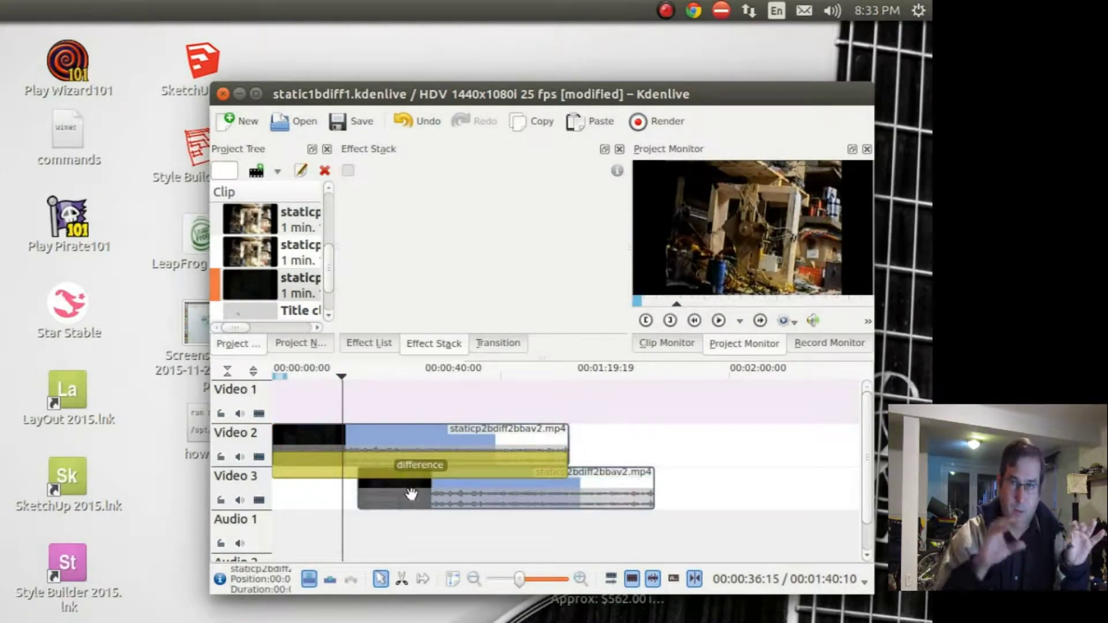
drag(397, 490, 310, 487)
scroll(305, 465, up, 6)
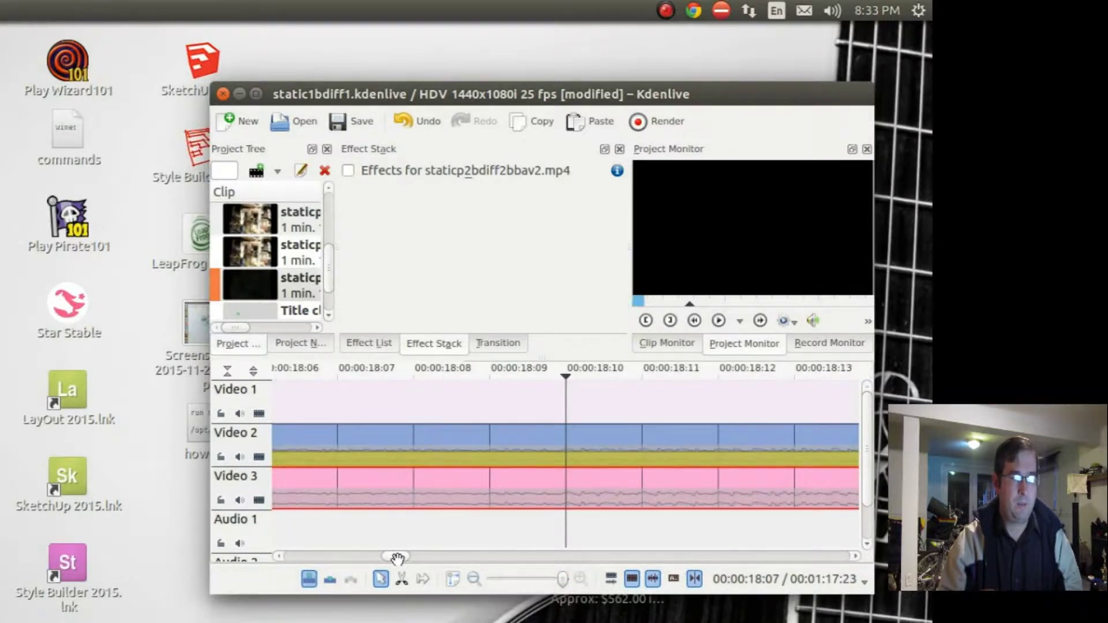
drag(396, 556, 280, 560)
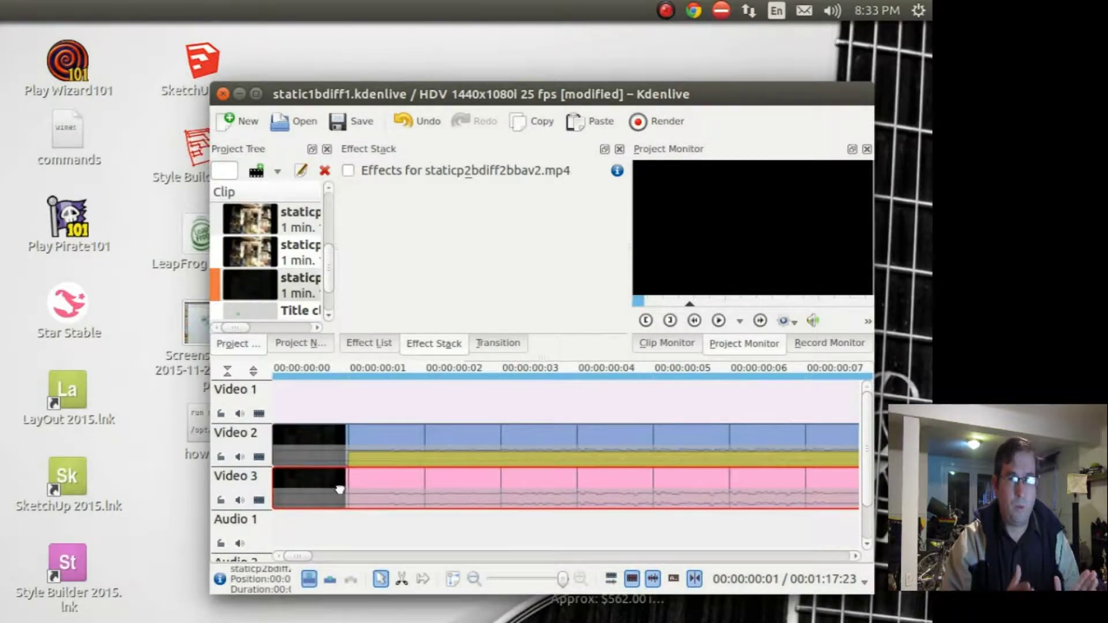
drag(385, 494, 406, 495)
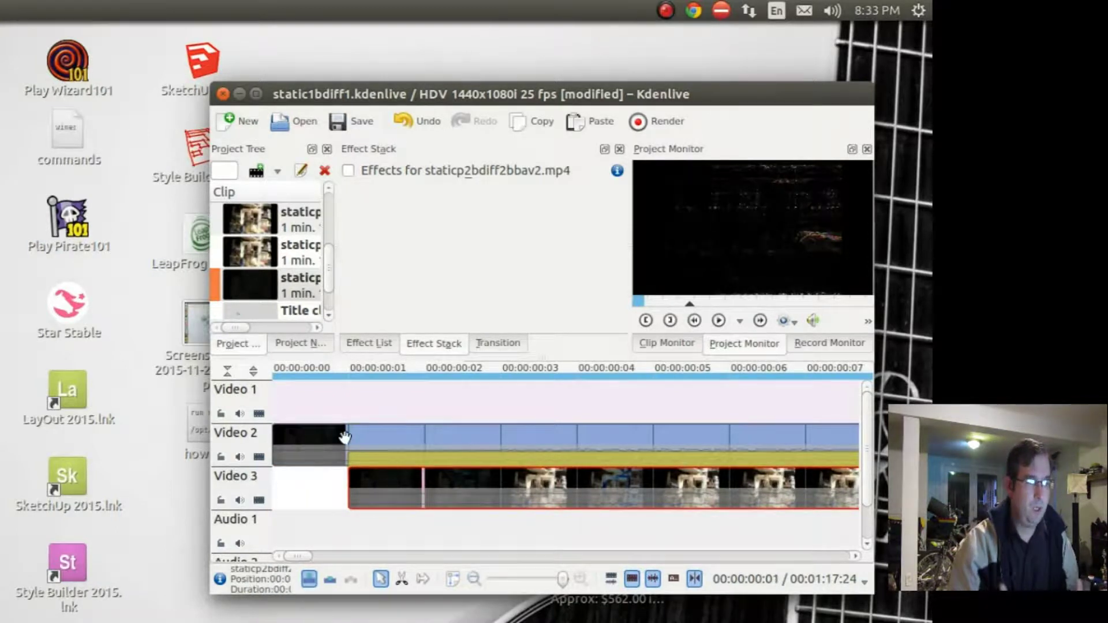
scroll(364, 483, down, 5)
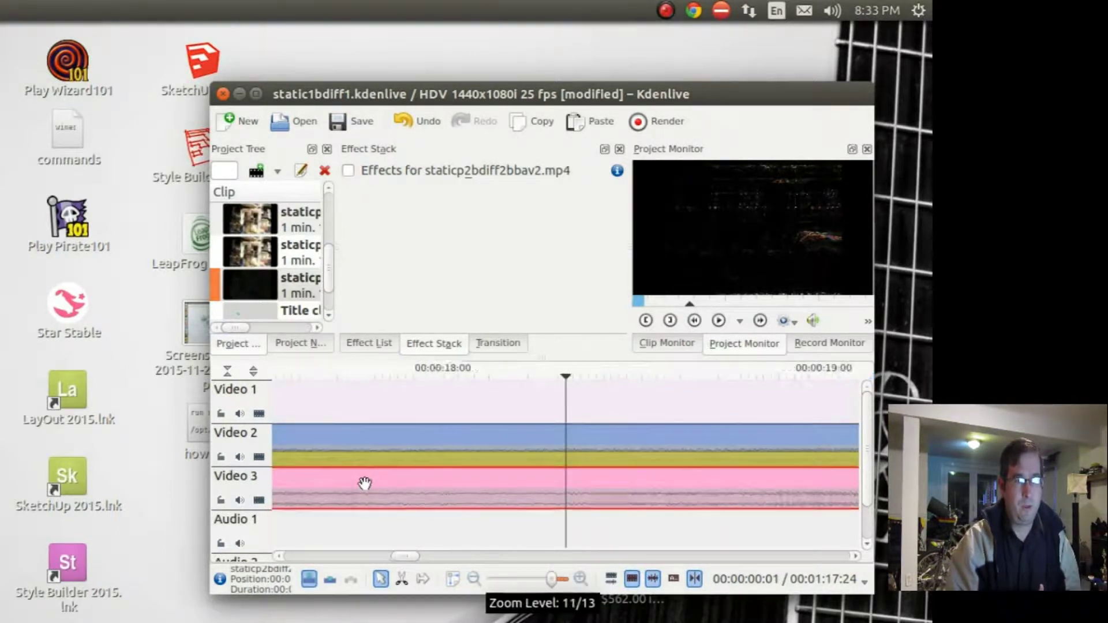
scroll(364, 483, down, 2)
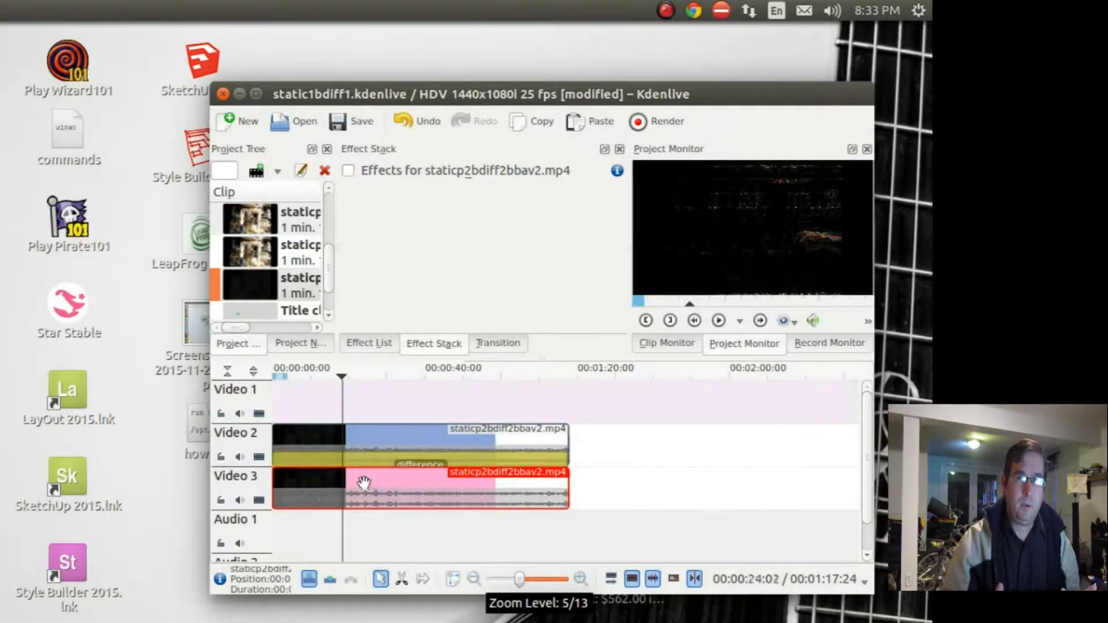
scroll(364, 484, down, 1)
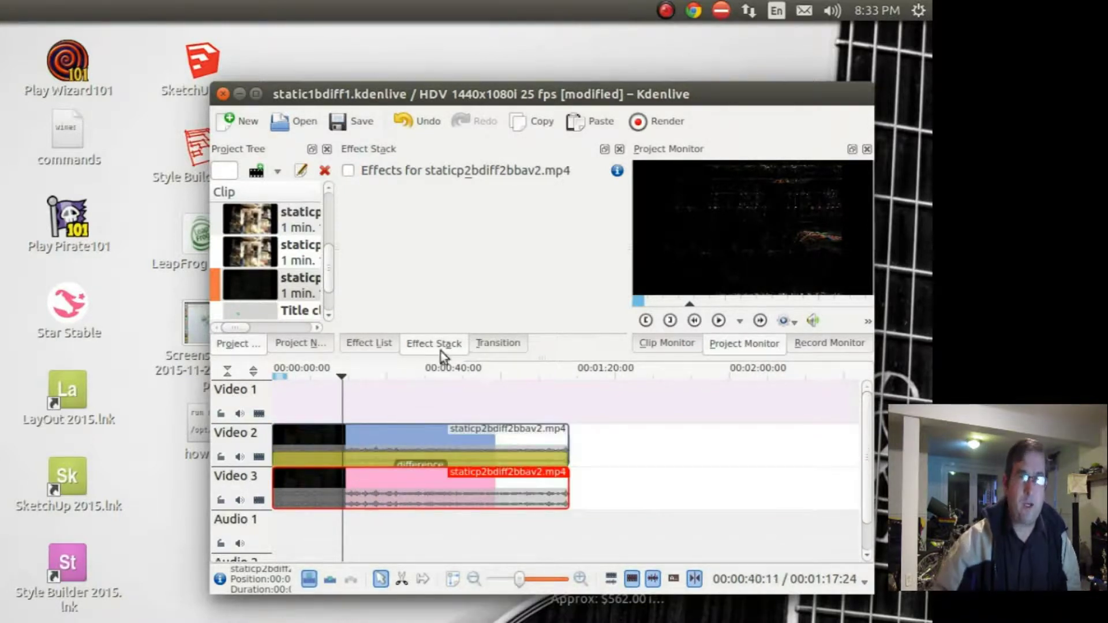
Step: Apply the Blue Screen effect from Alpha manipulation to the Video 2 clip
click(358, 438)
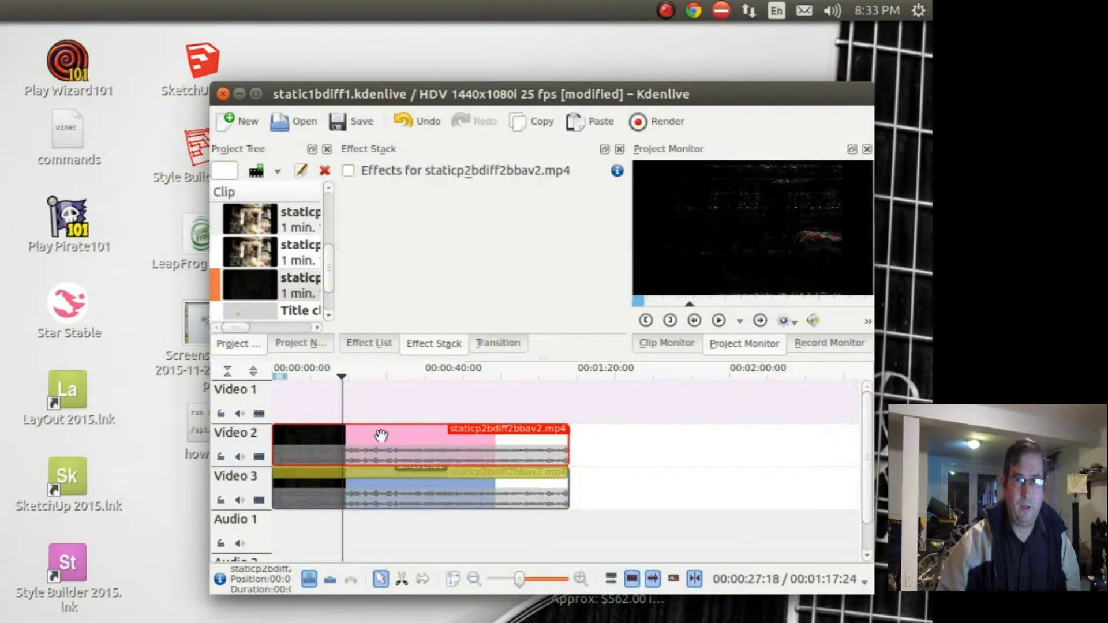
click(362, 342)
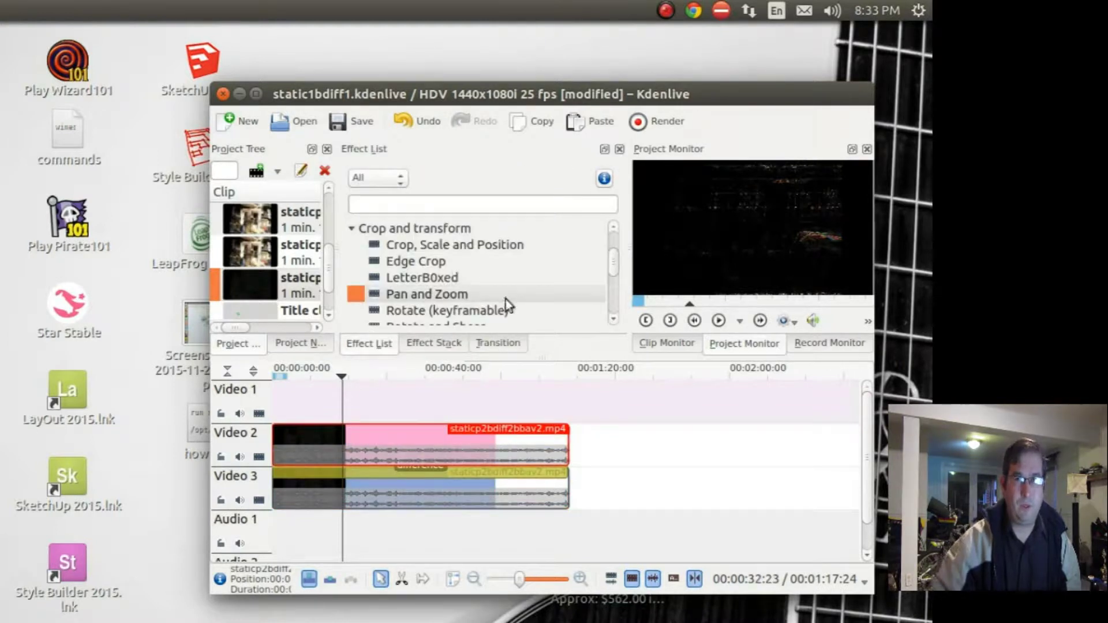
scroll(542, 285, up, 3)
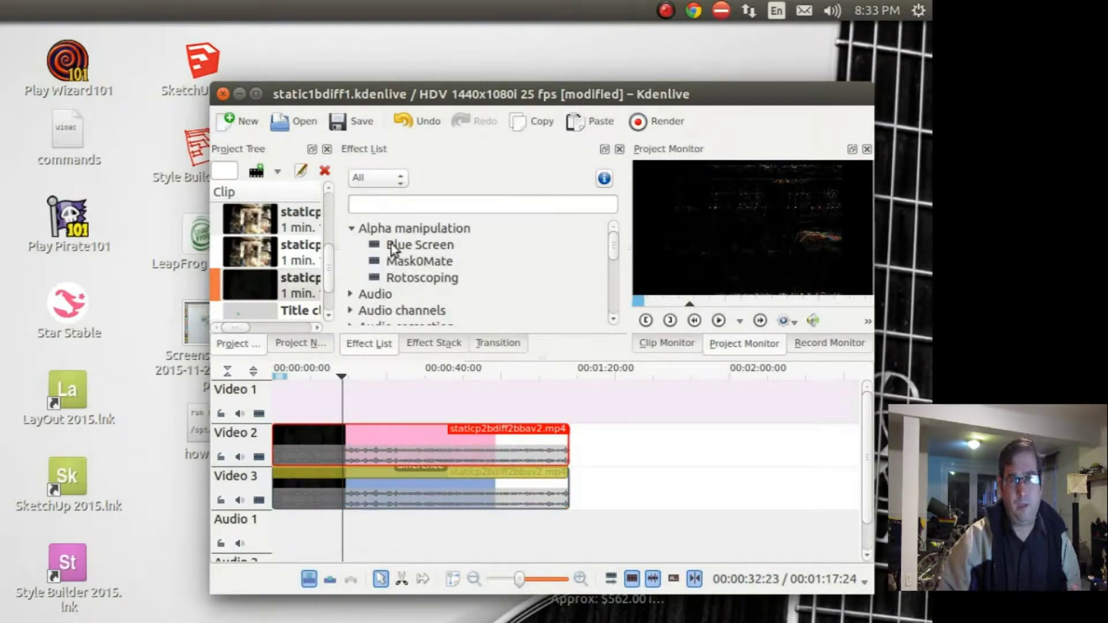
click(348, 229)
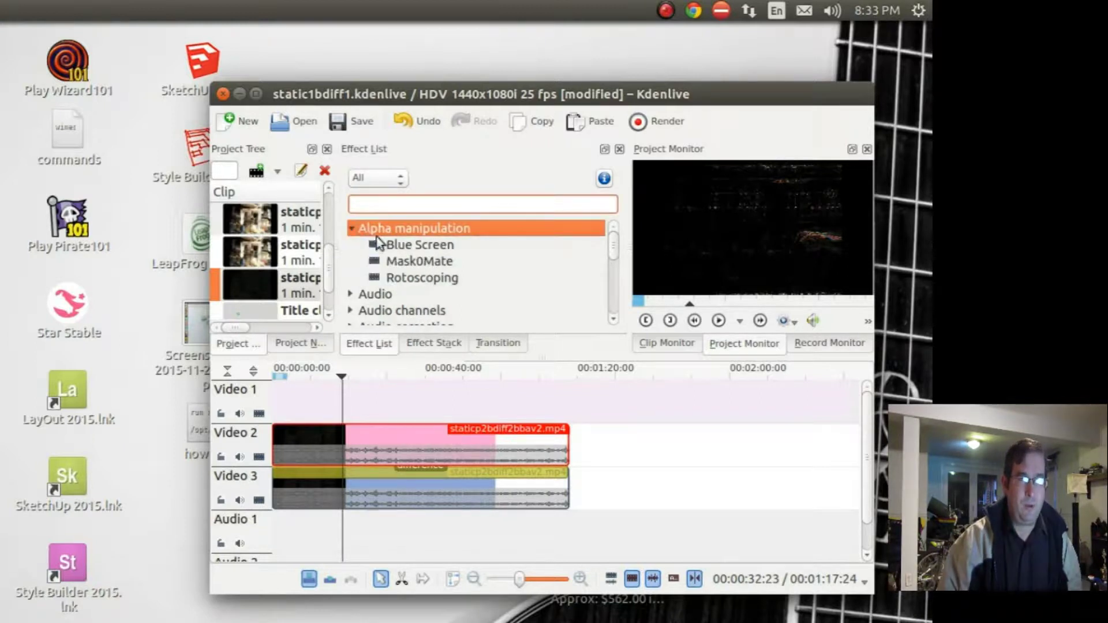
drag(393, 247, 360, 456)
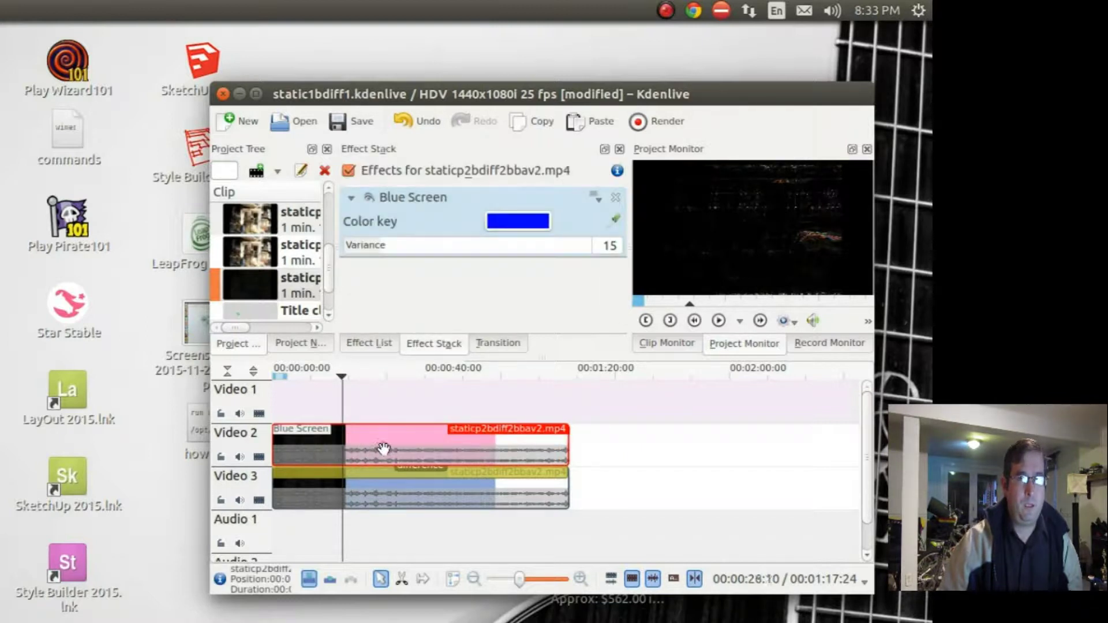
Step: Change the transition between Video 2 and Video 3 to Affine
click(438, 475)
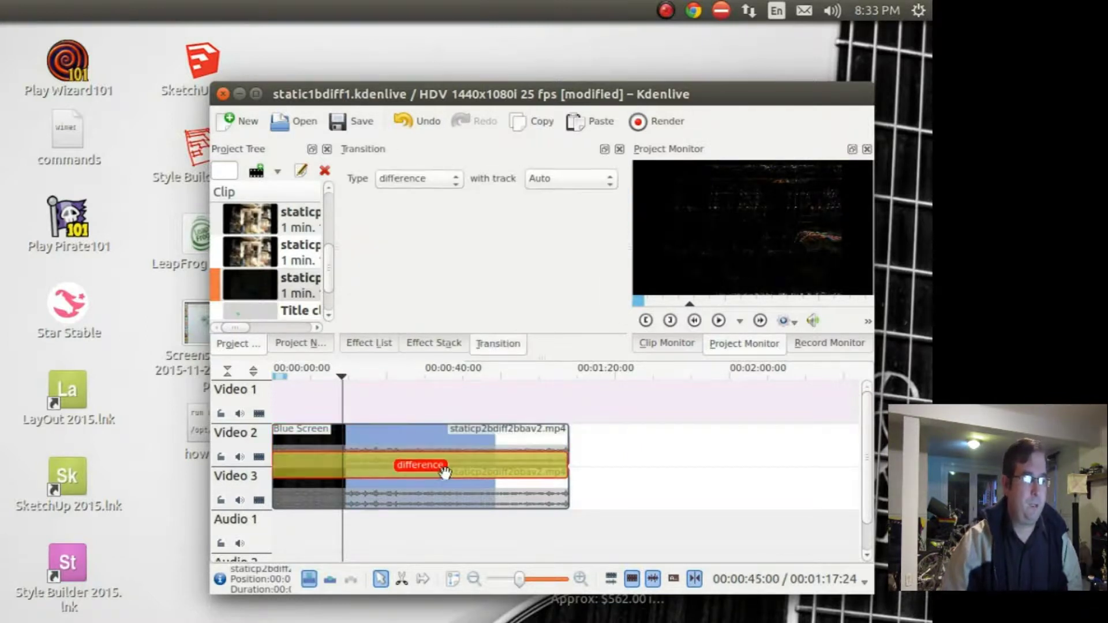
click(420, 180)
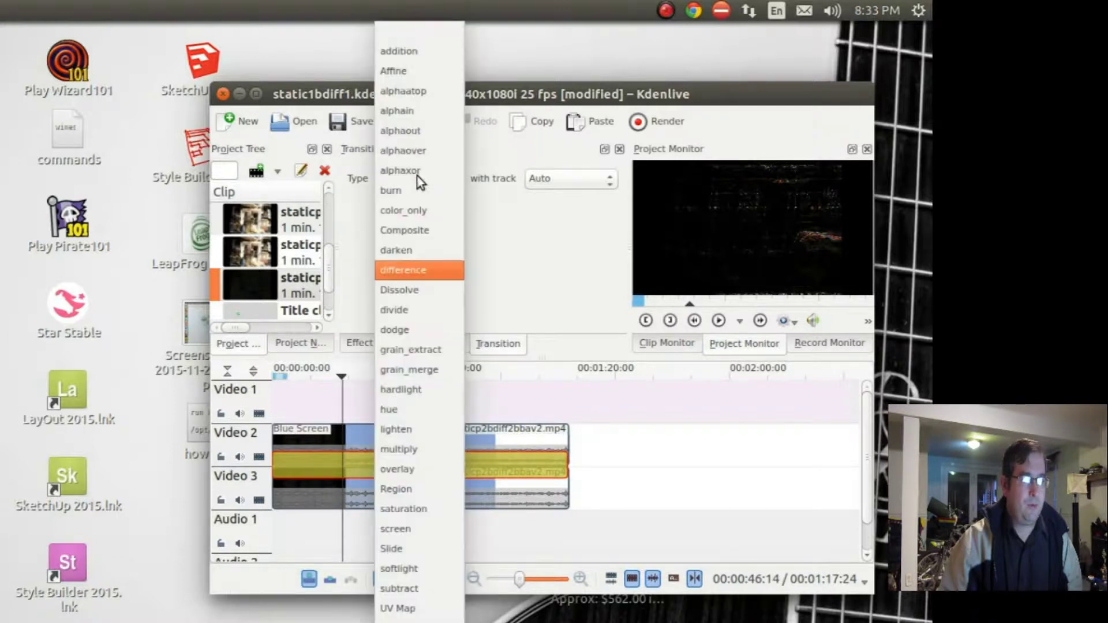
click(411, 73)
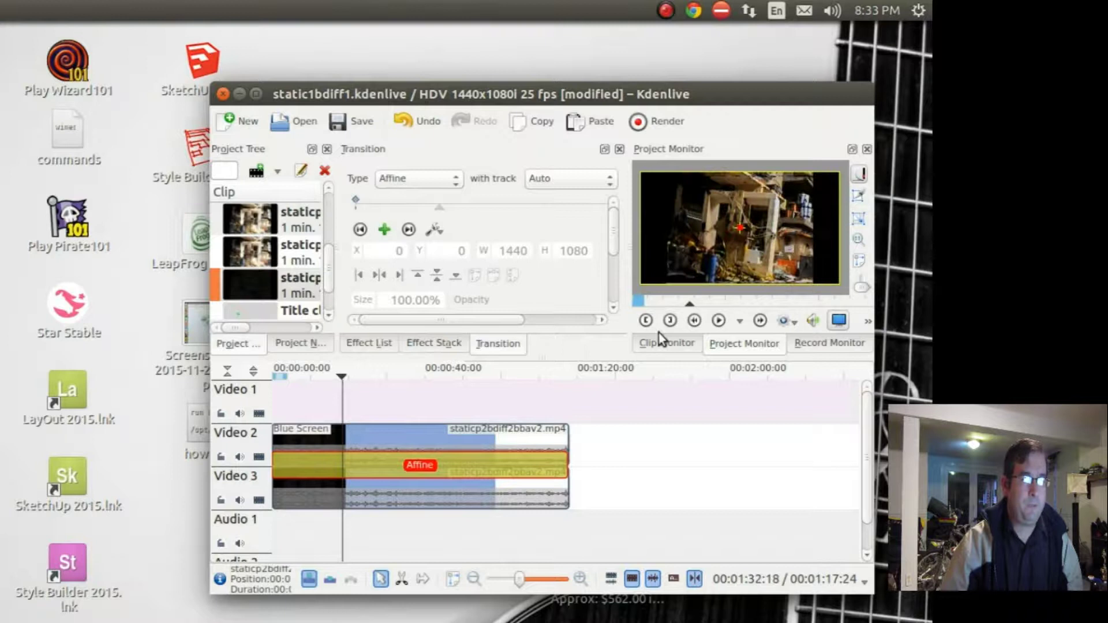
Step: Set the Blue Screen key colour to black, sampled from the preview
click(440, 442)
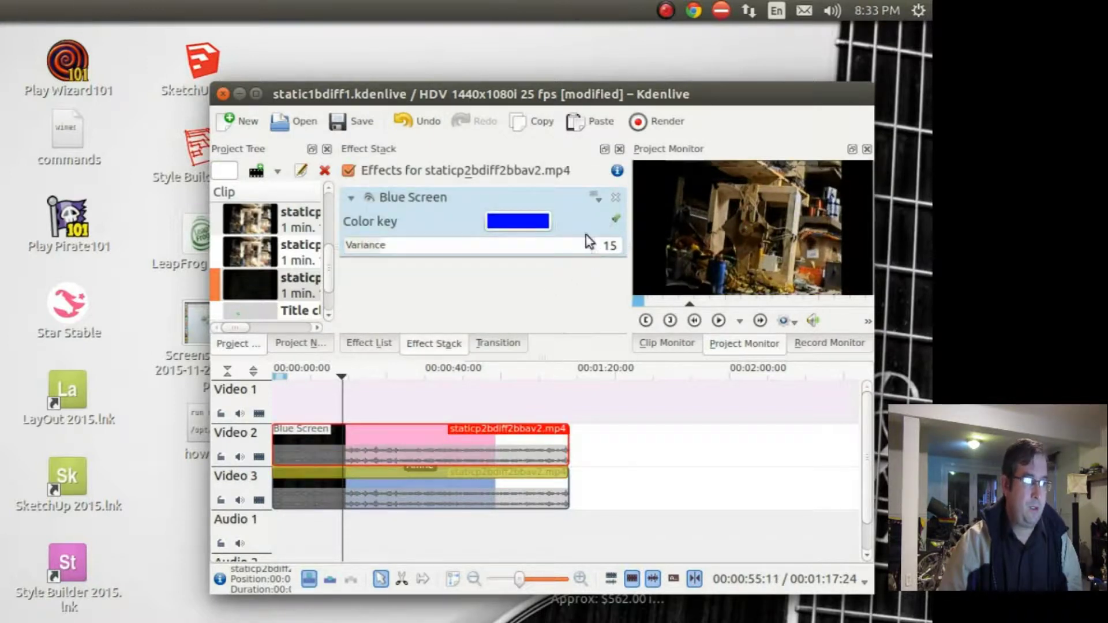
click(615, 220)
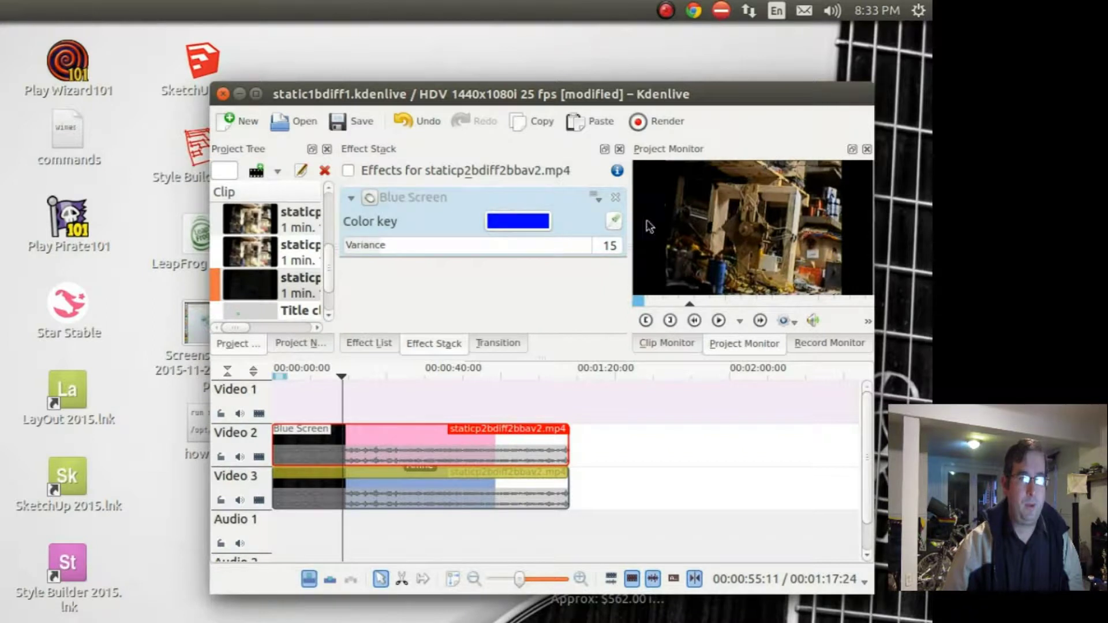
click(650, 217)
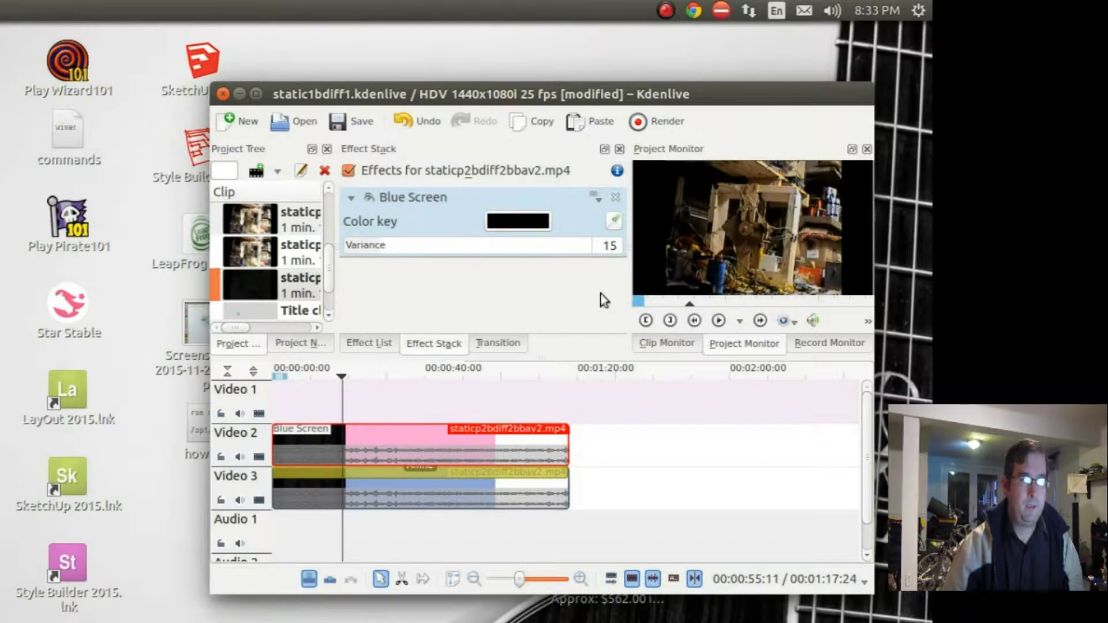
Step: Try Blue Screen Variance values 0, 3, 4 and 6, settling on 7
double_click(609, 245)
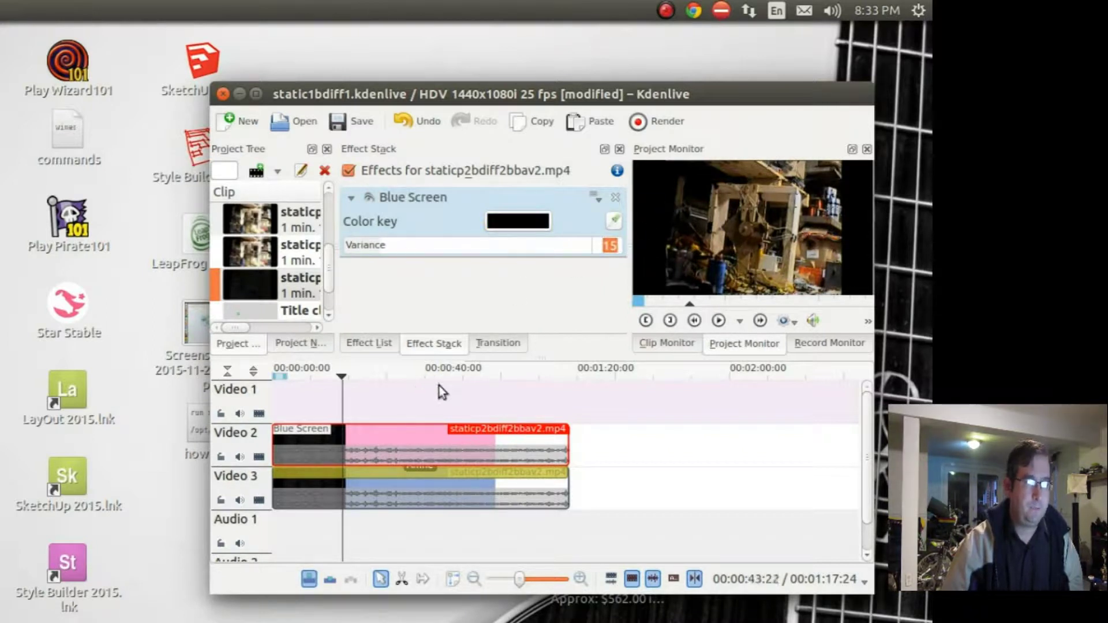
text(0)
key(Return)
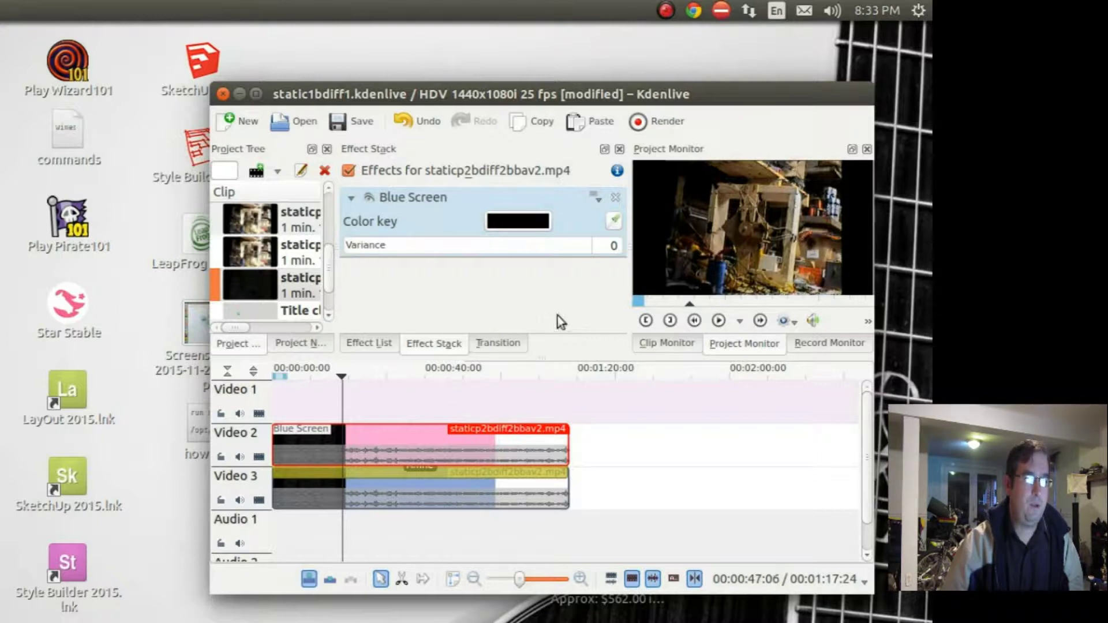
double_click(615, 246)
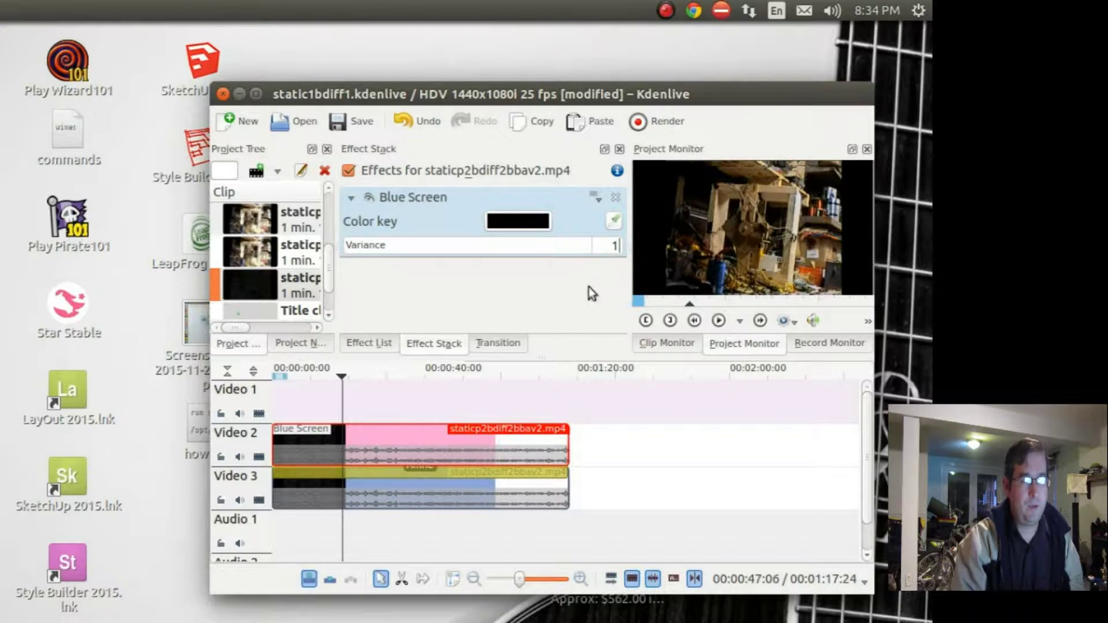
double_click(615, 247)
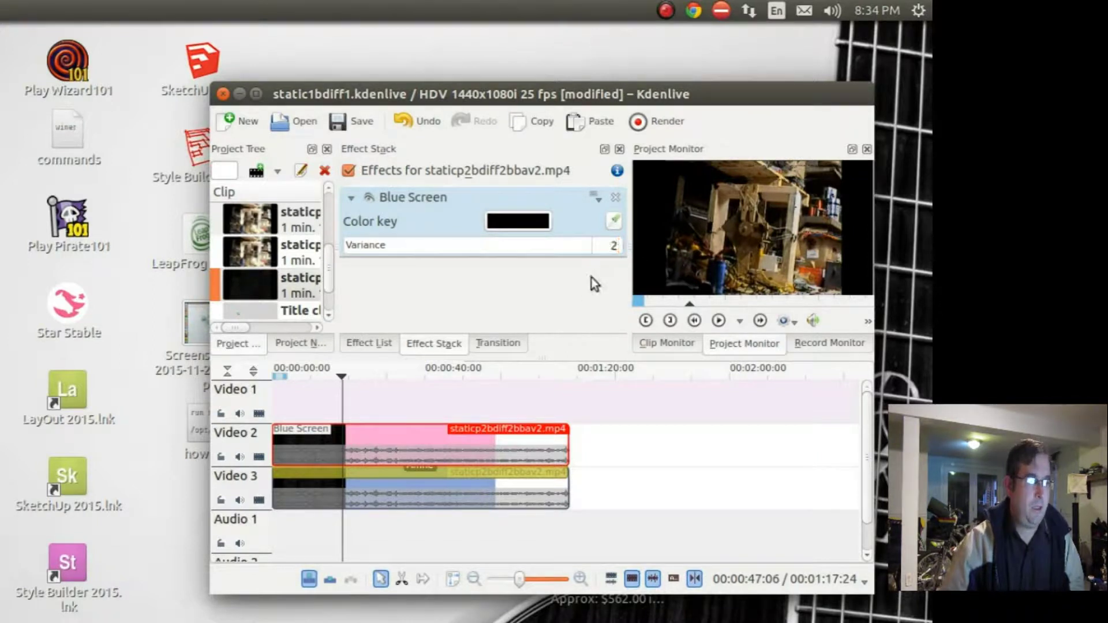
double_click(614, 246)
text(3)
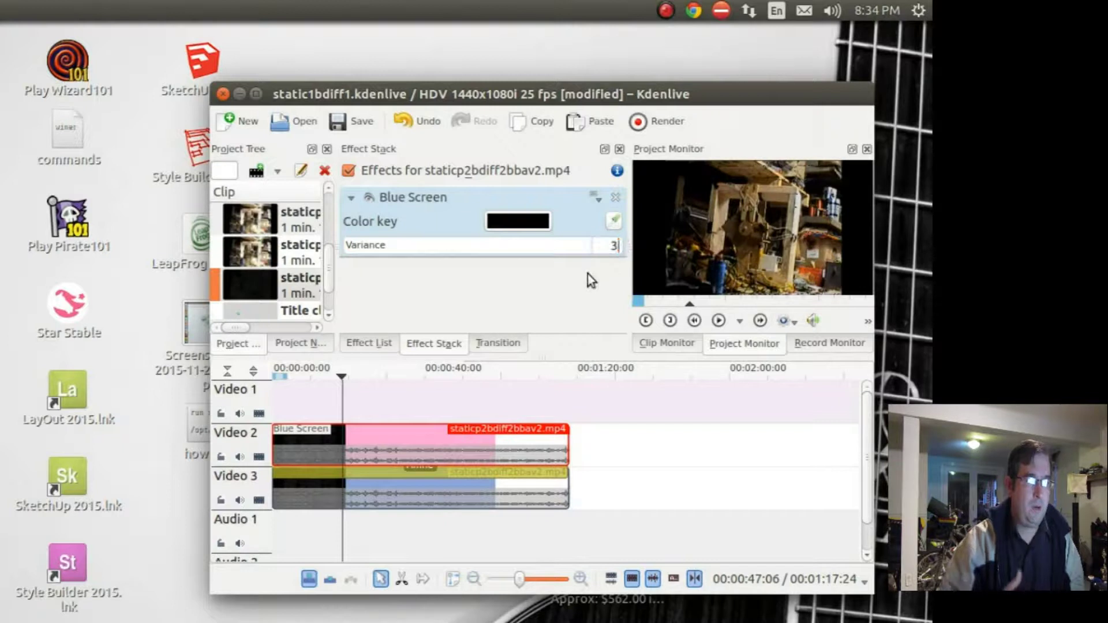
double_click(614, 246)
text(4)
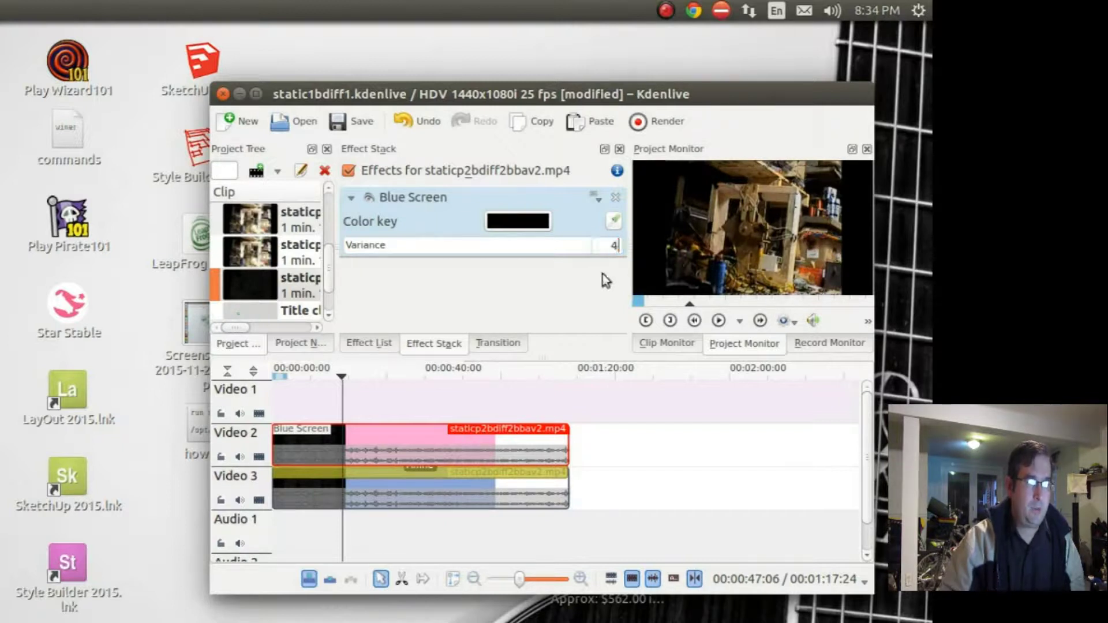
double_click(614, 245)
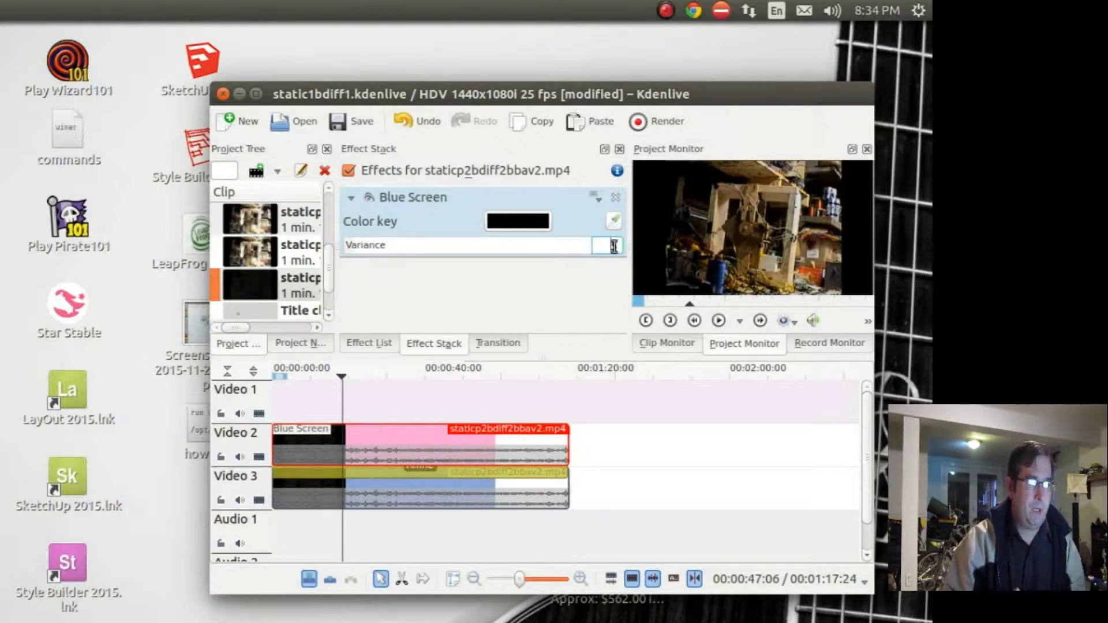
text(6)
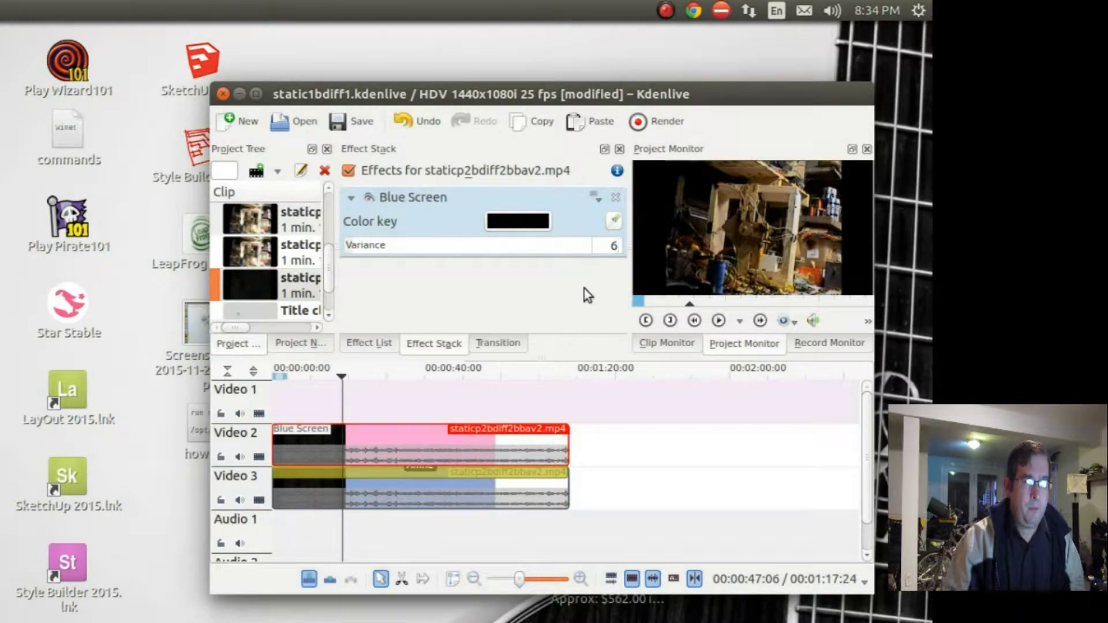
drag(608, 244, 631, 247)
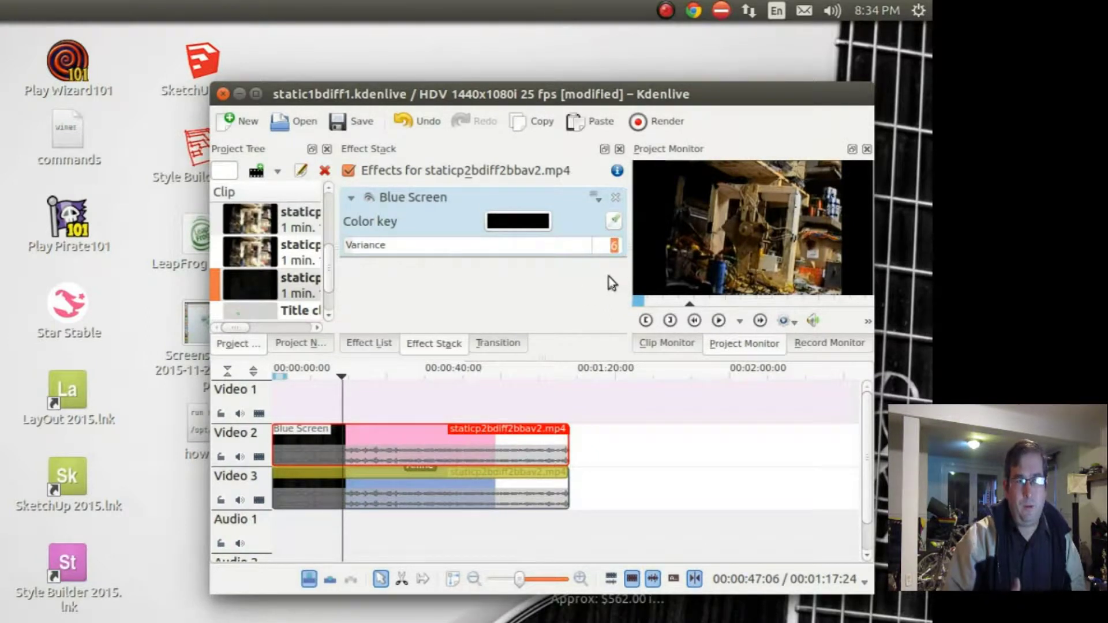
text(7)
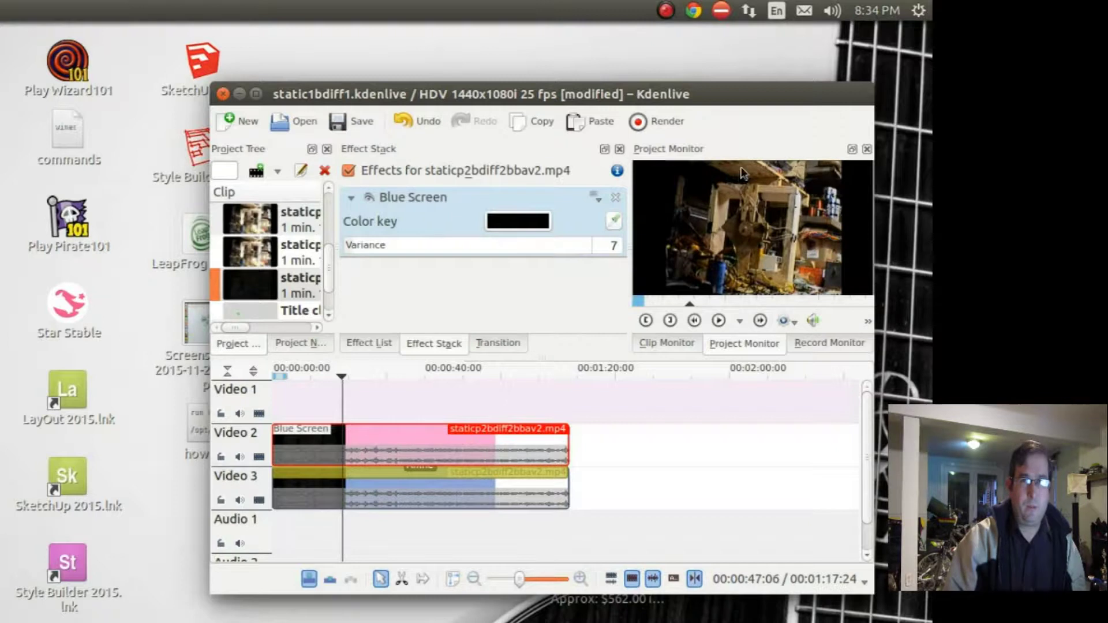
double_click(613, 247)
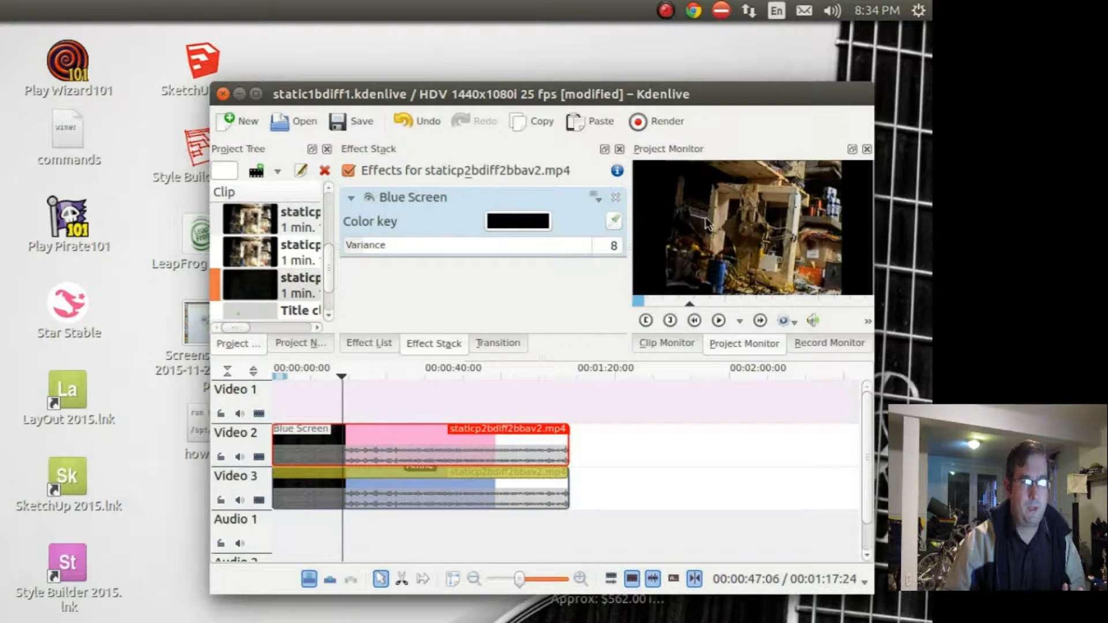
double_click(615, 246)
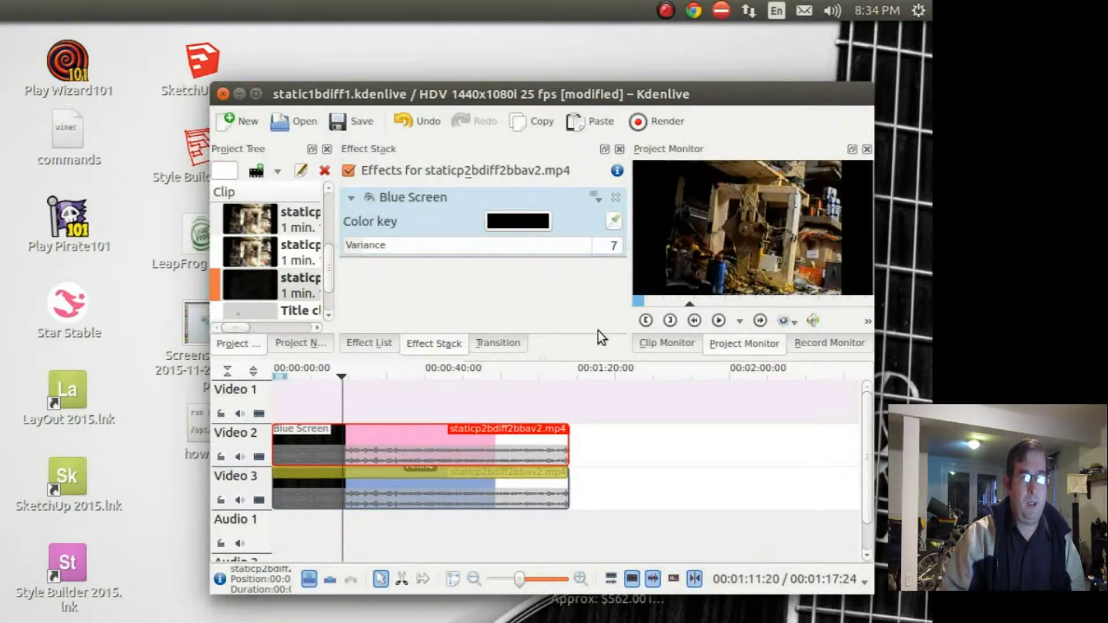
click(662, 124)
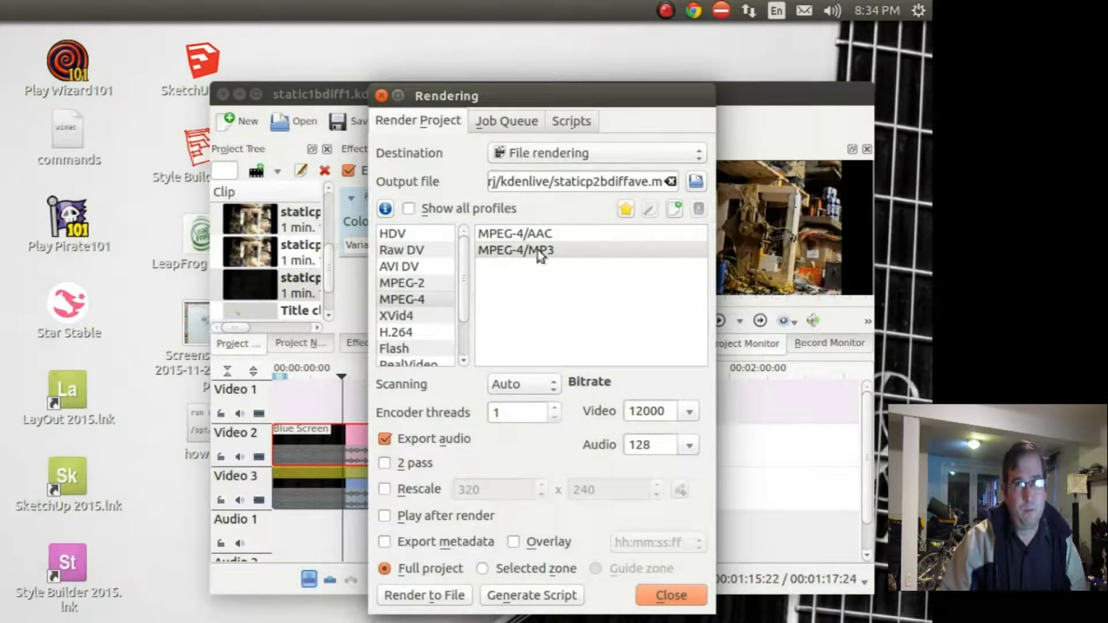
click(655, 591)
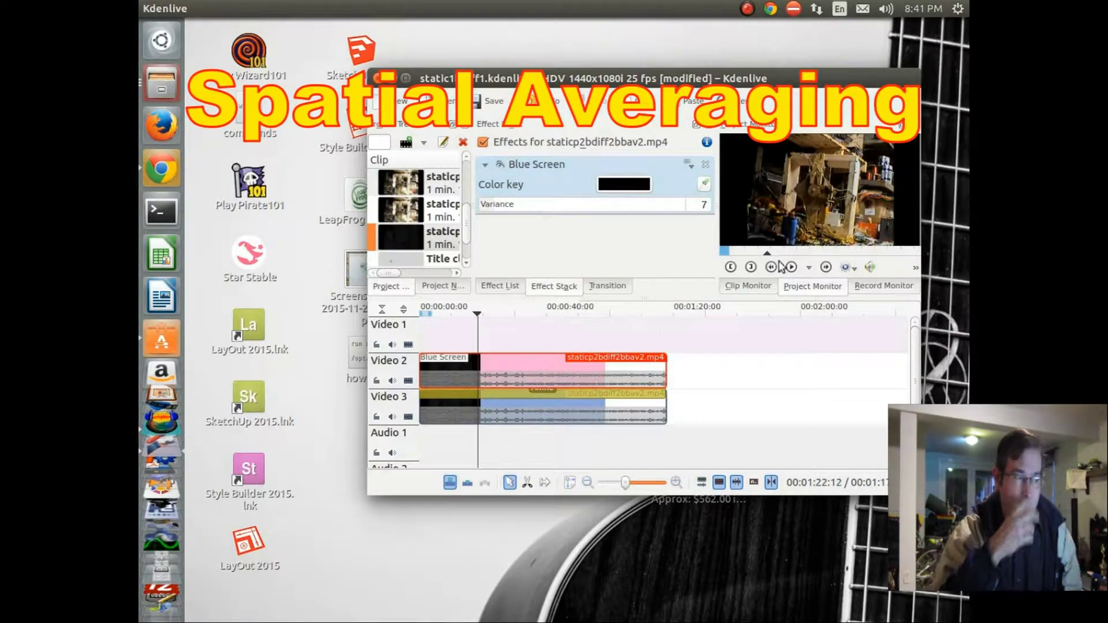
Step: Remove the Blue Screen effect and import staticp5blue1f5lv.mp4 into the project bin
click(705, 165)
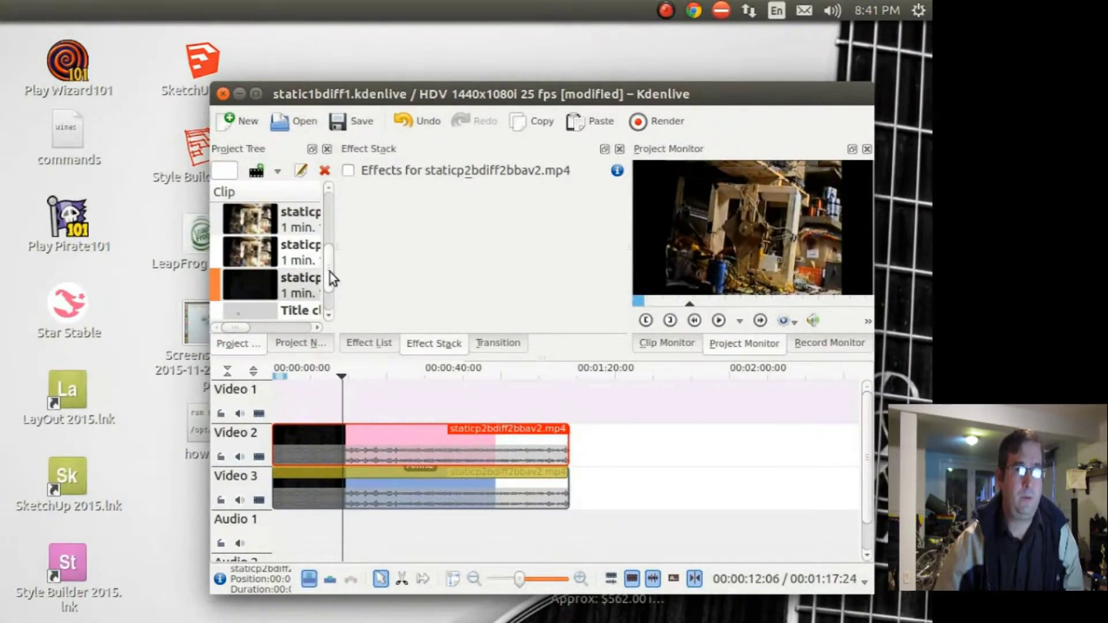
drag(330, 272, 332, 215)
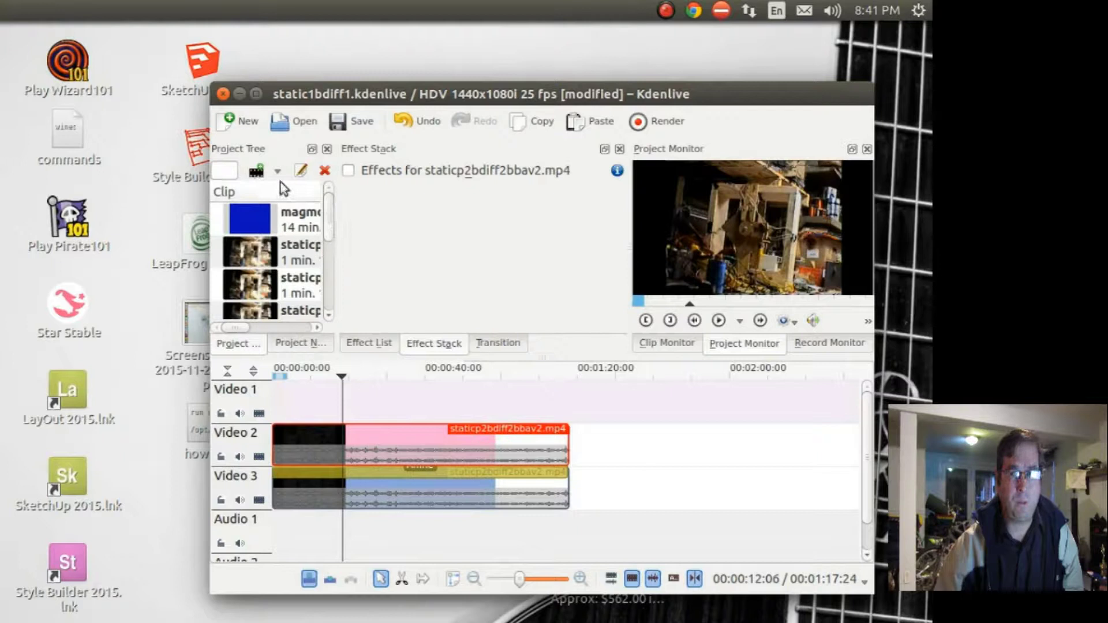
click(257, 170)
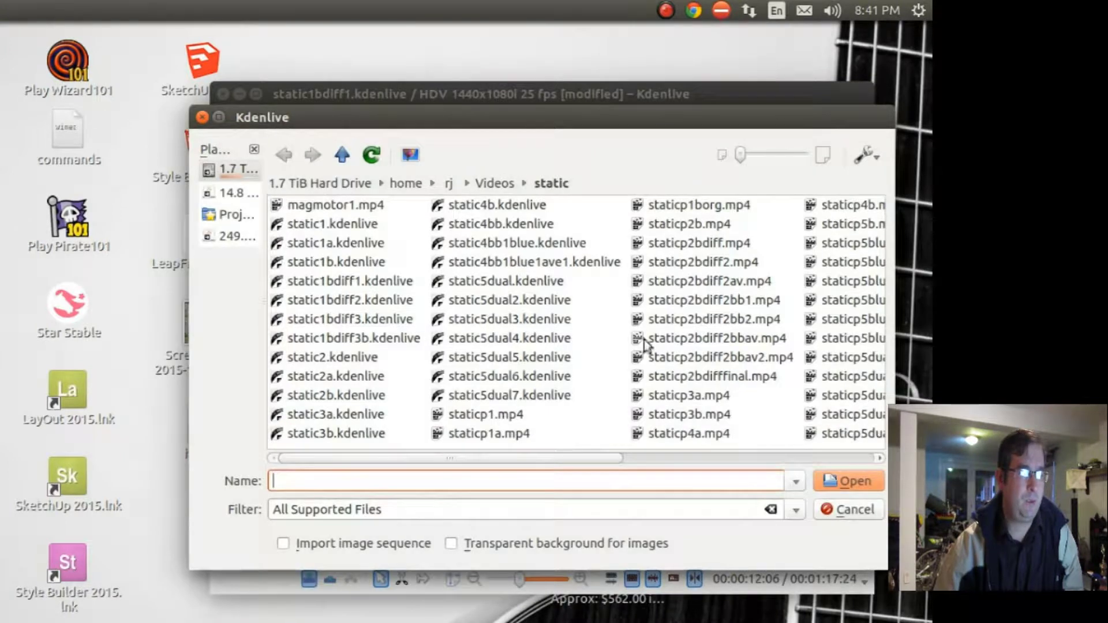
drag(602, 459, 705, 459)
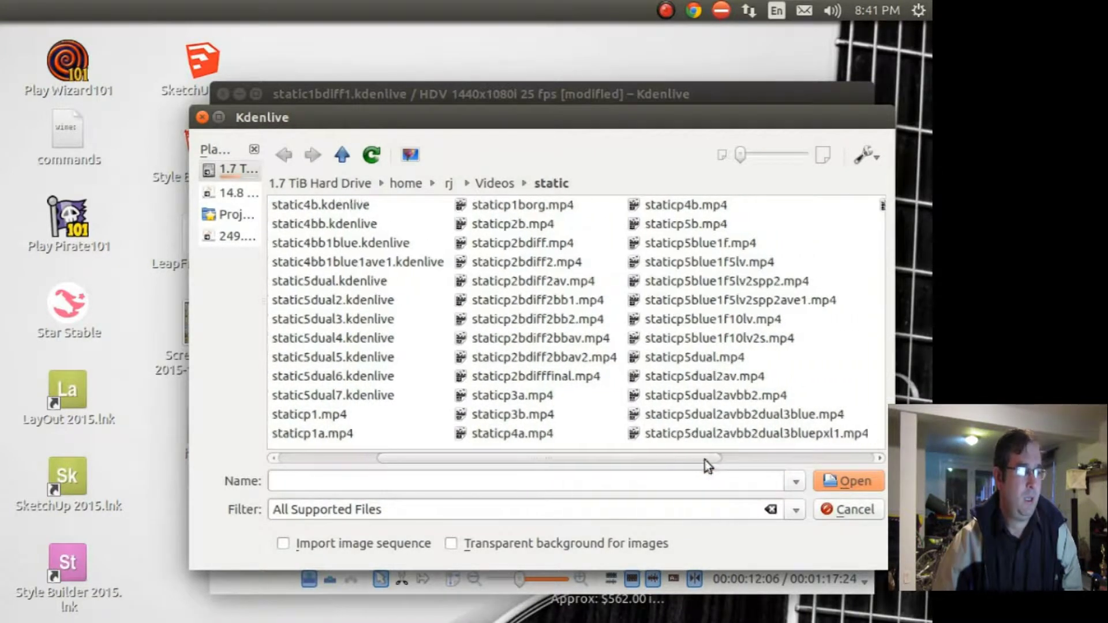
click(711, 259)
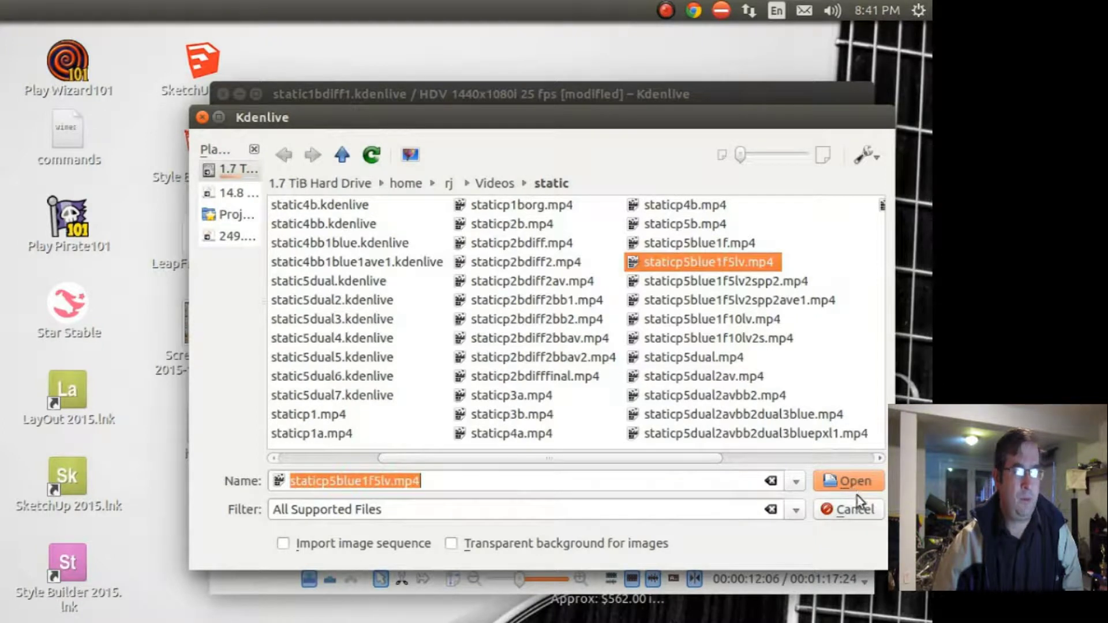
click(851, 482)
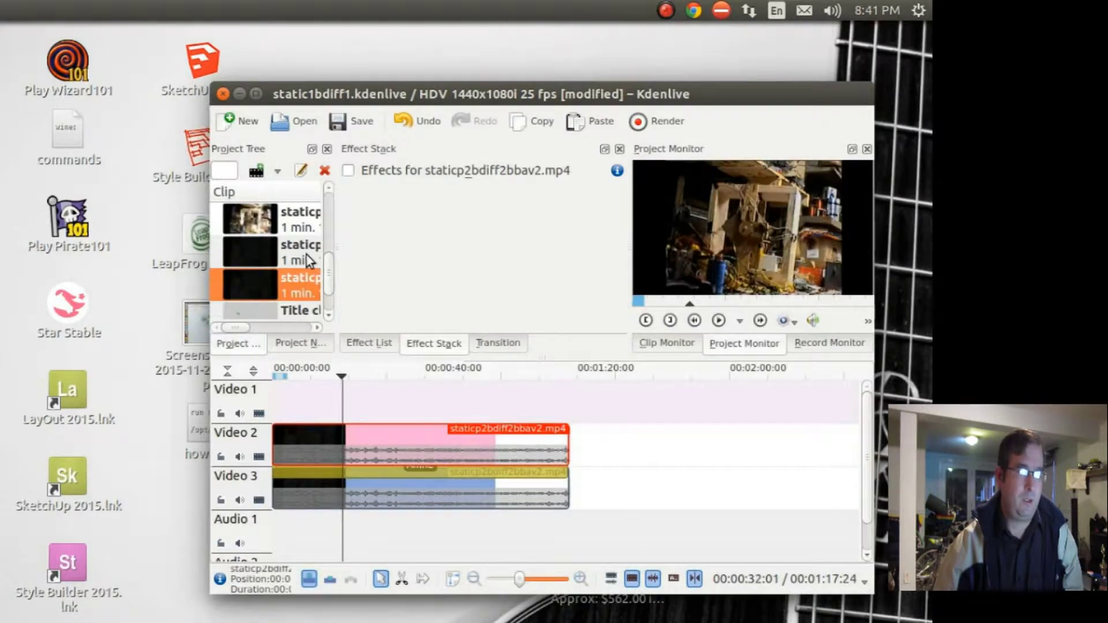
Step: Delete the old staticp2bdiff2bbav2.mp4 clip from Video 2
drag(330, 277, 331, 292)
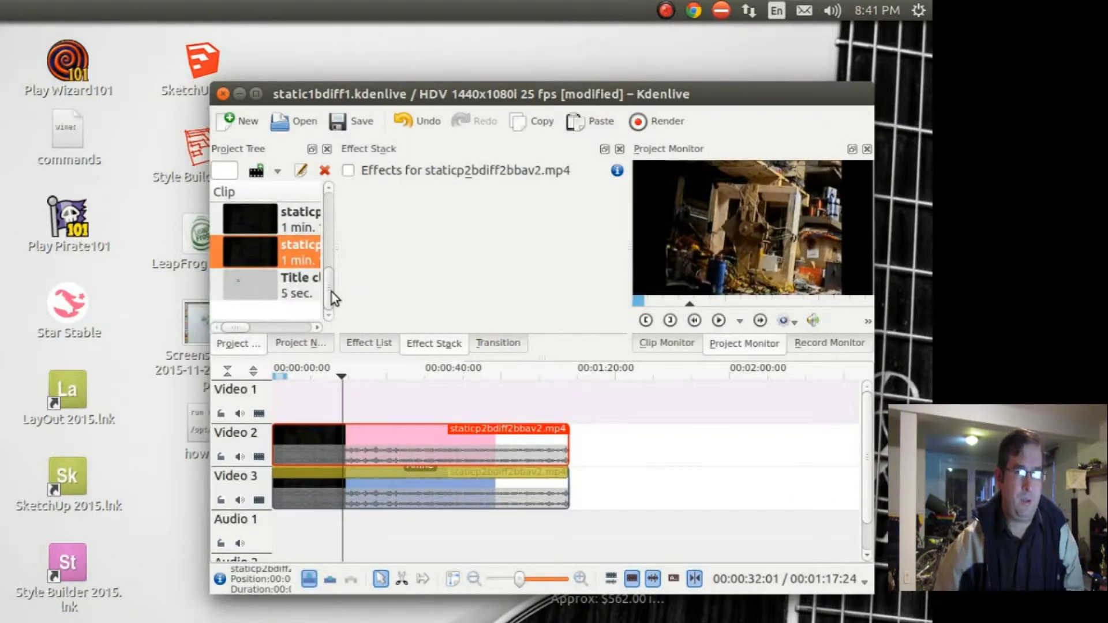
click(369, 439)
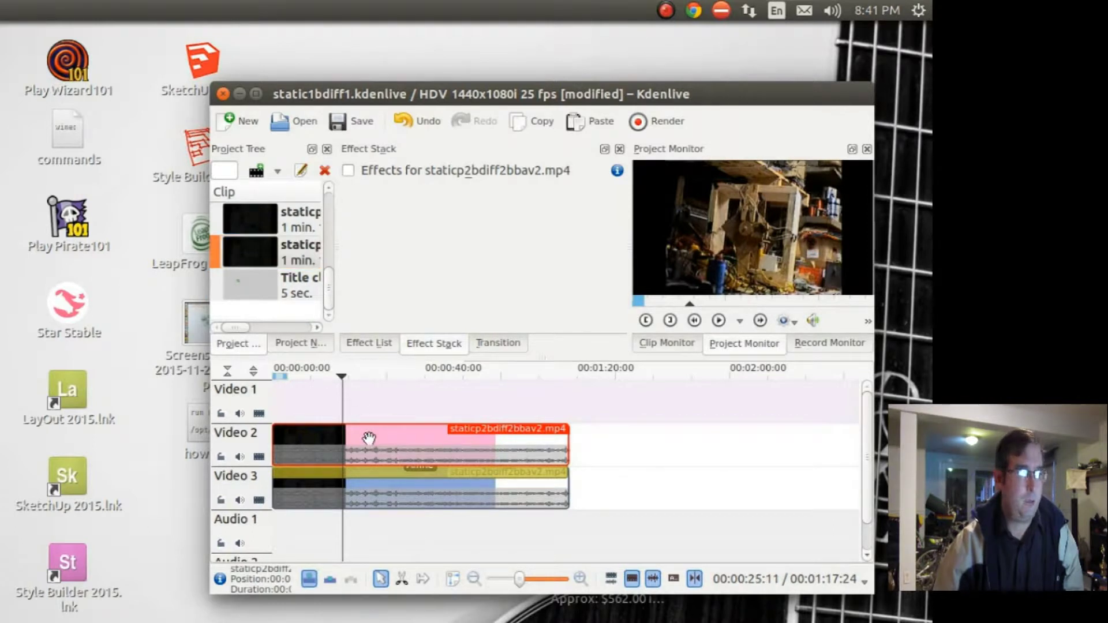
key(Delete)
Step: Place staticp5blue1f5lv.mp4 at the start of Video 2, clear Video 3, and play the preview
click(276, 250)
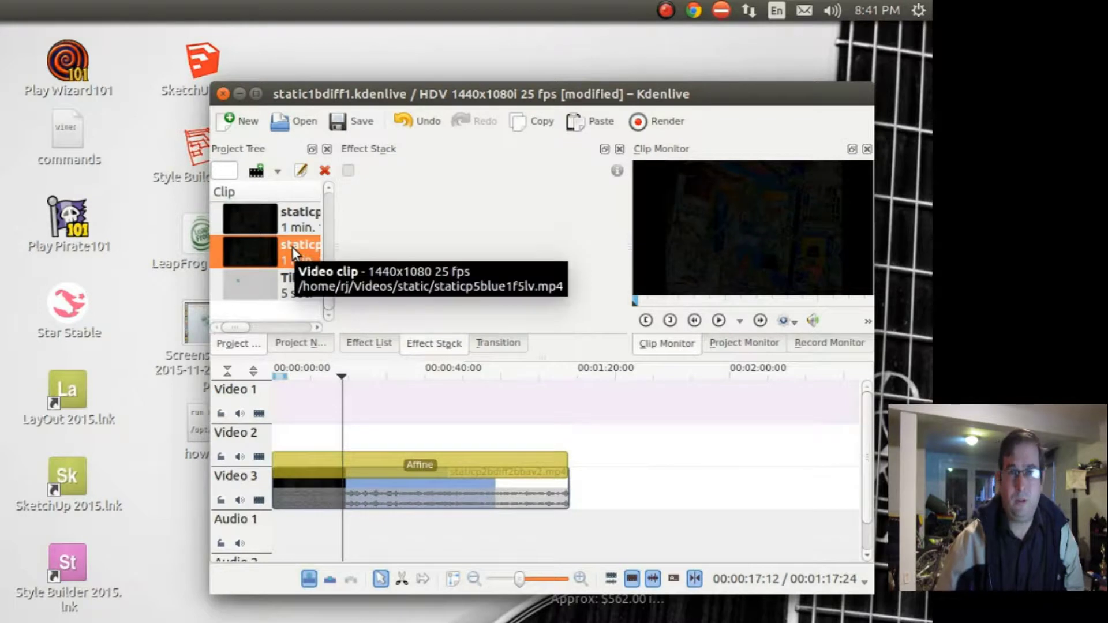
drag(292, 247, 271, 448)
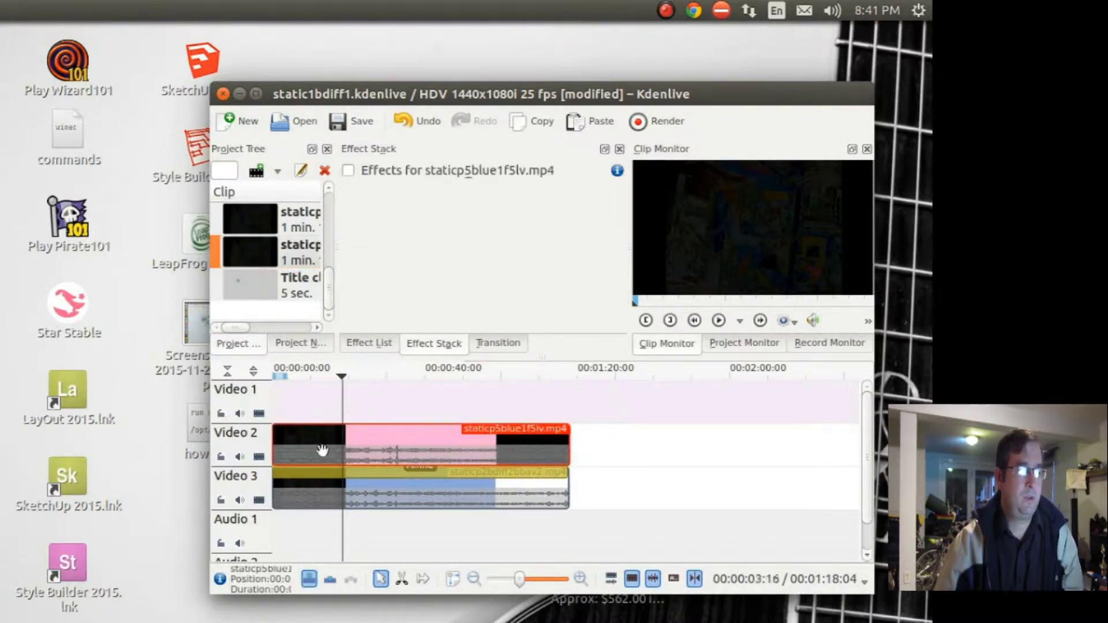
click(398, 498)
key(Delete)
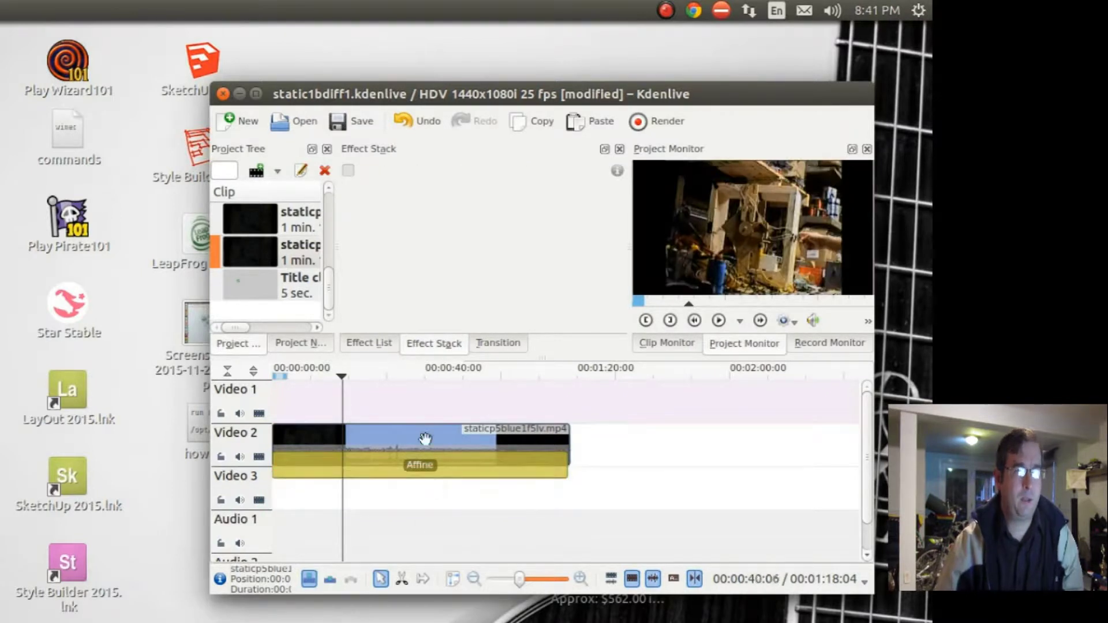
click(718, 321)
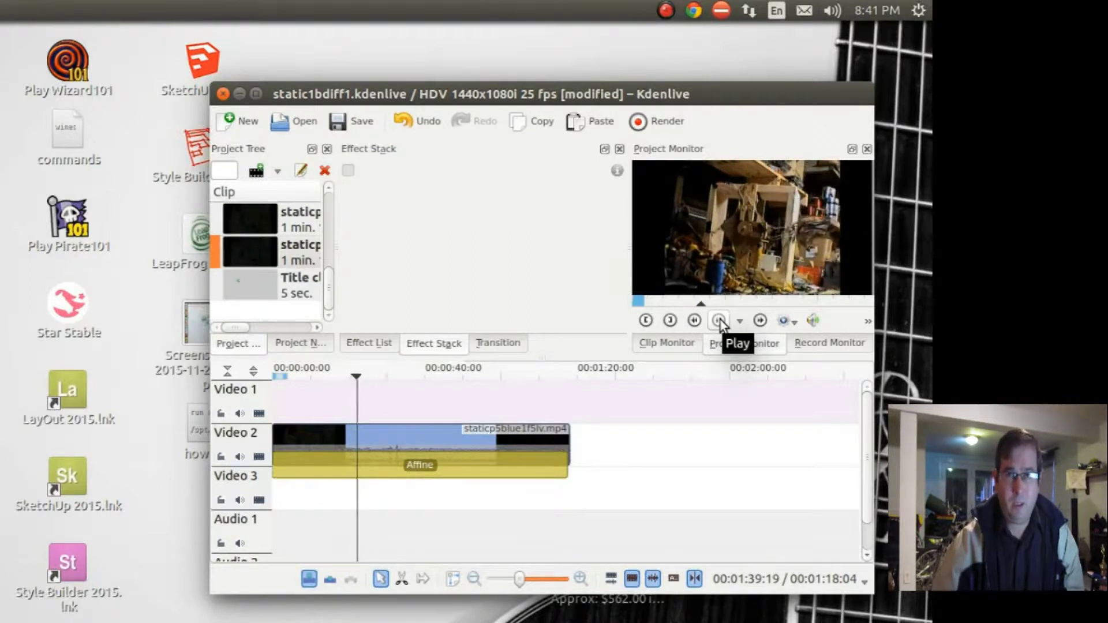
click(718, 320)
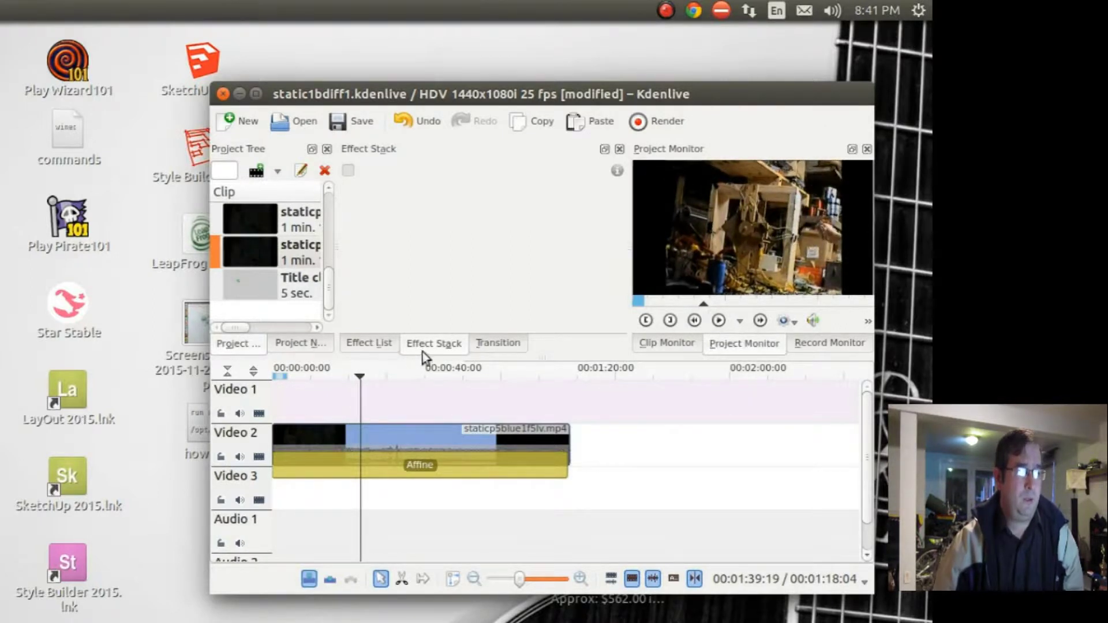
Step: Browse the Effect List, expand the Distort category, and select Pixelize
click(380, 343)
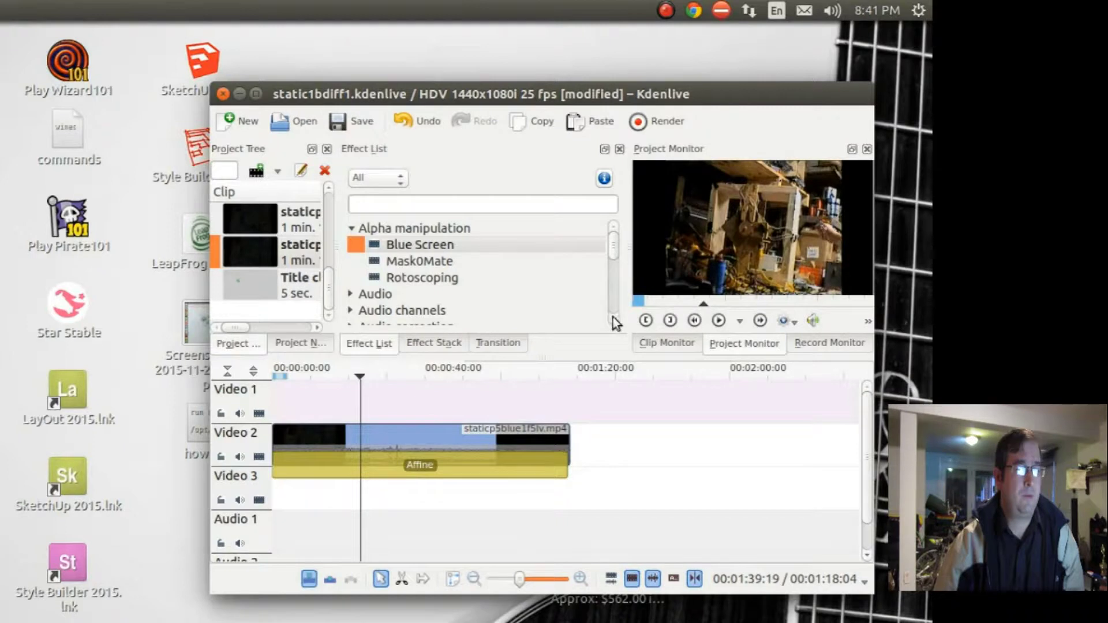
scroll(613, 317, down, 2)
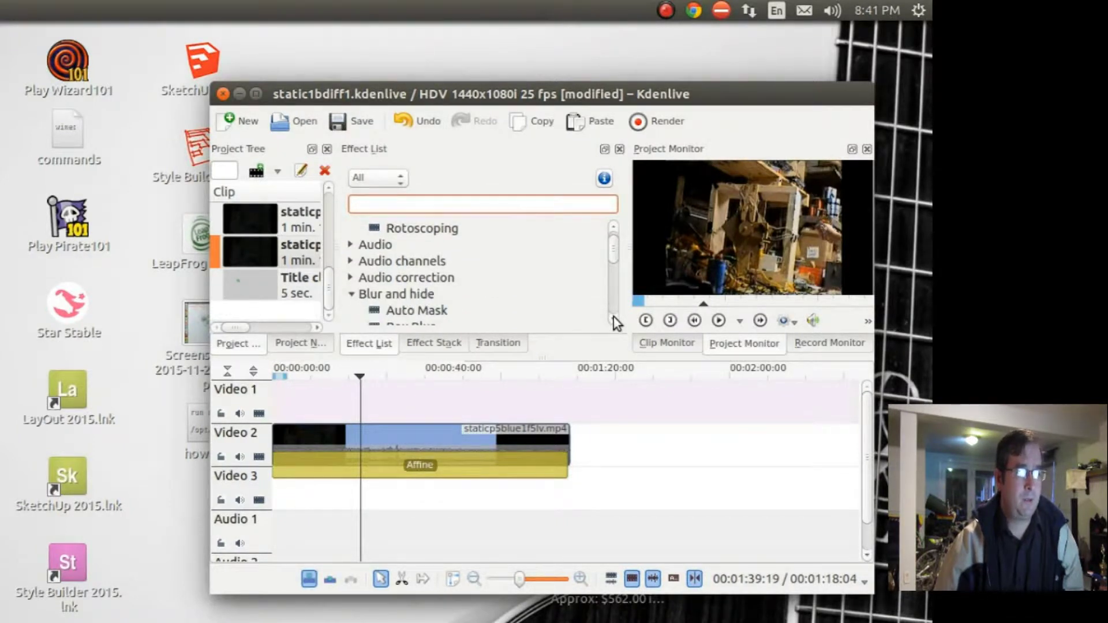
scroll(614, 317, down, 5)
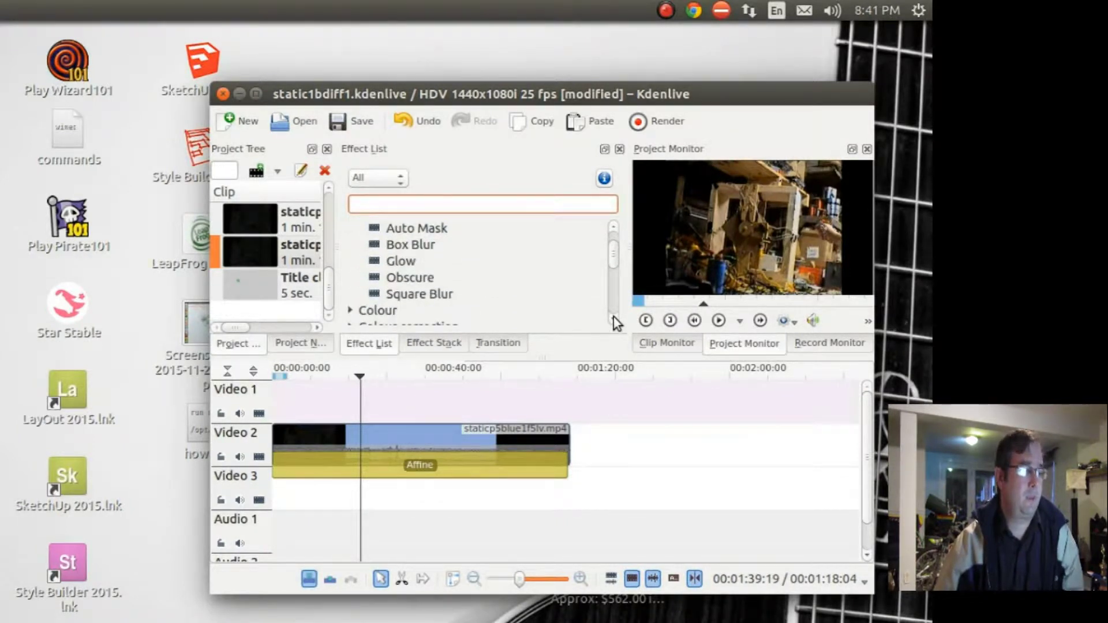
scroll(614, 316, down, 7)
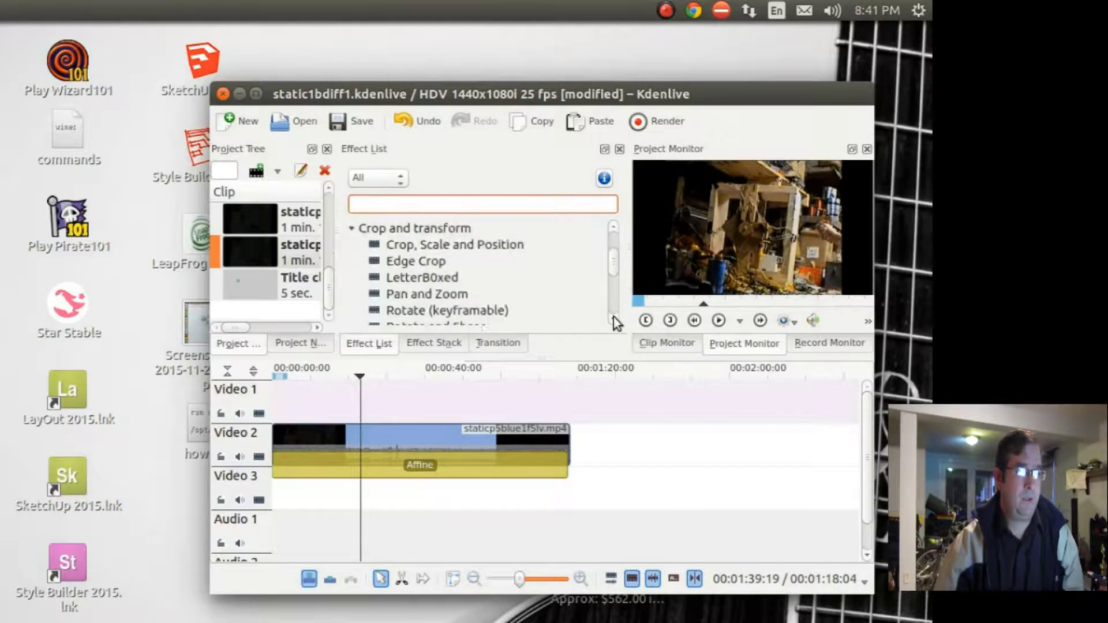
scroll(613, 318, down, 7)
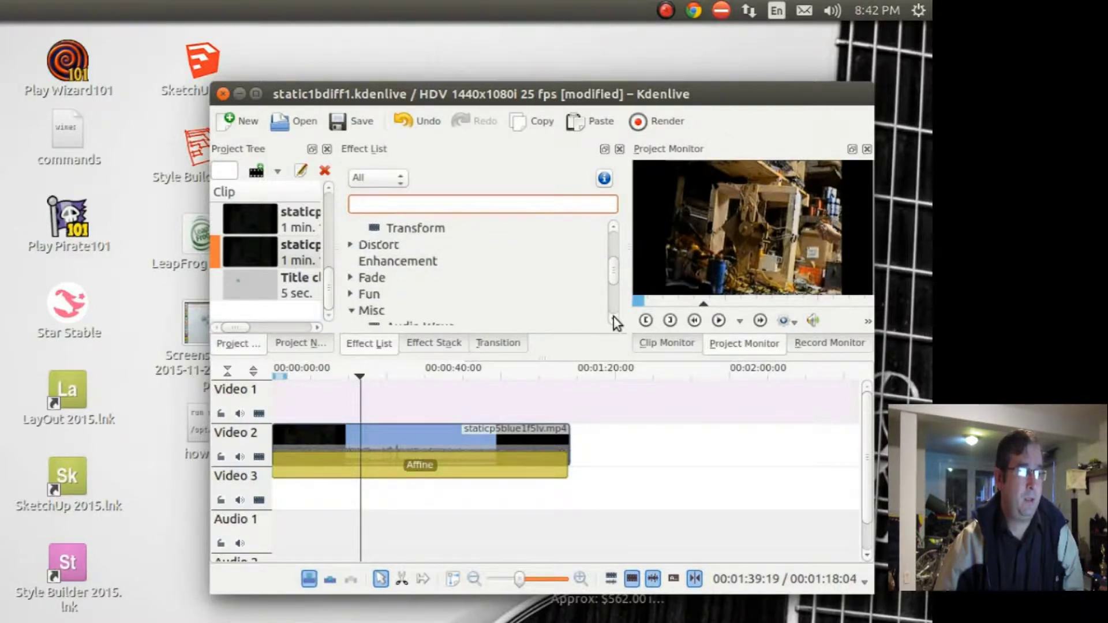
scroll(614, 317, down, 7)
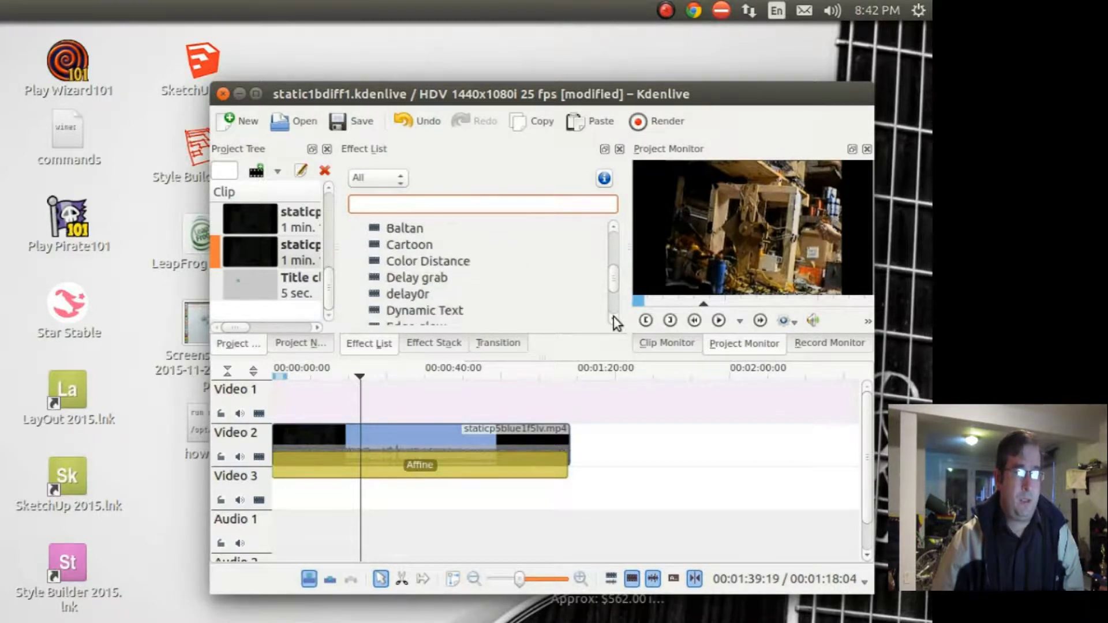
scroll(613, 317, down, 7)
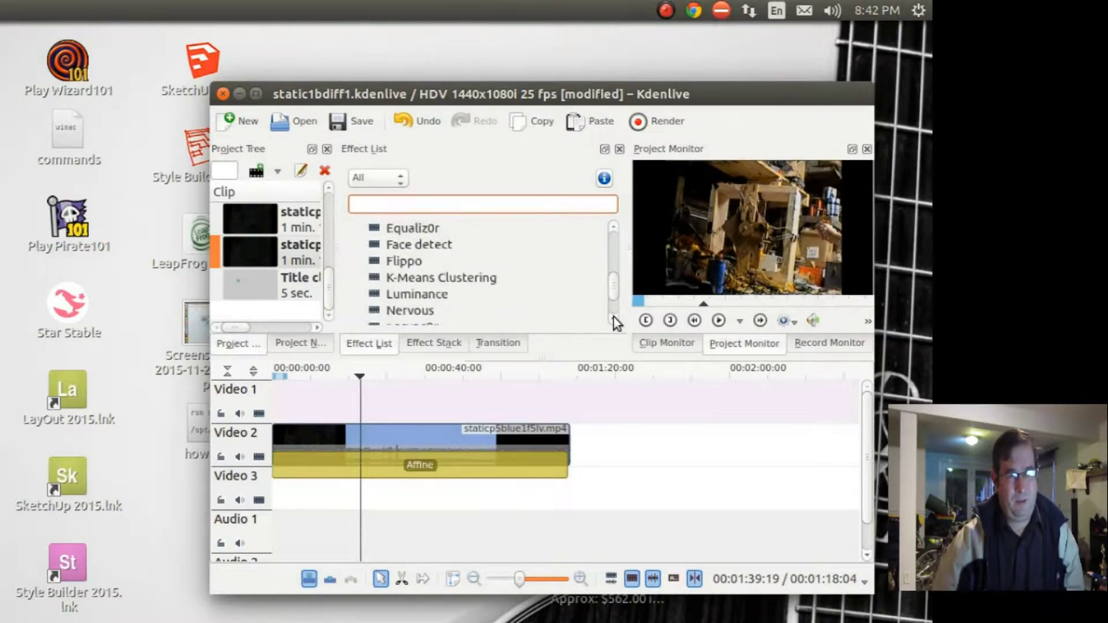
scroll(613, 317, down, 7)
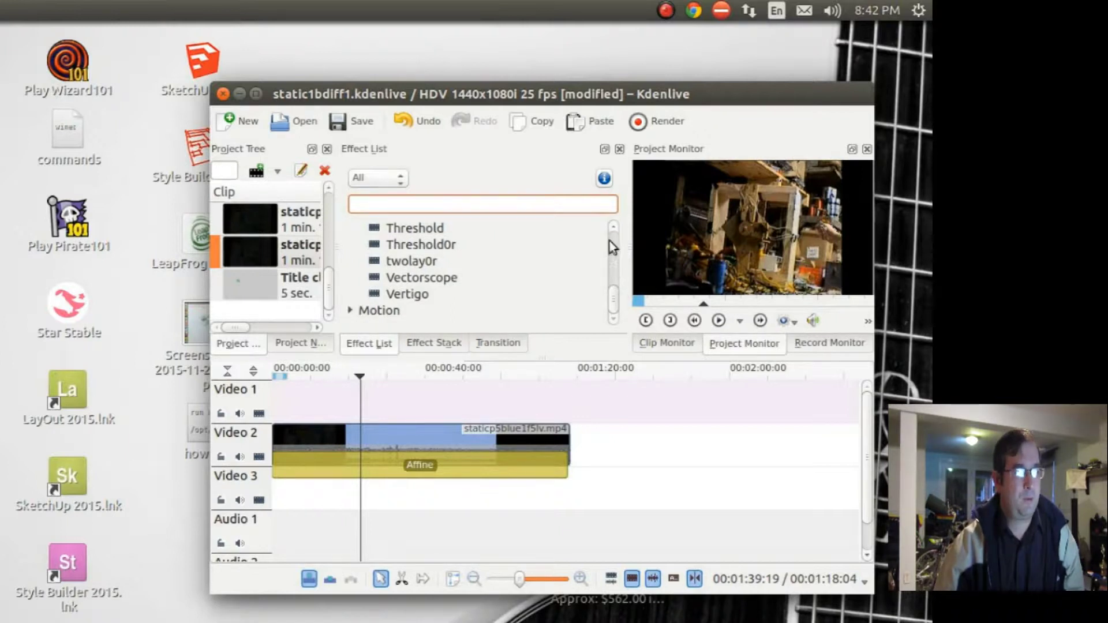
scroll(614, 230, up, 6)
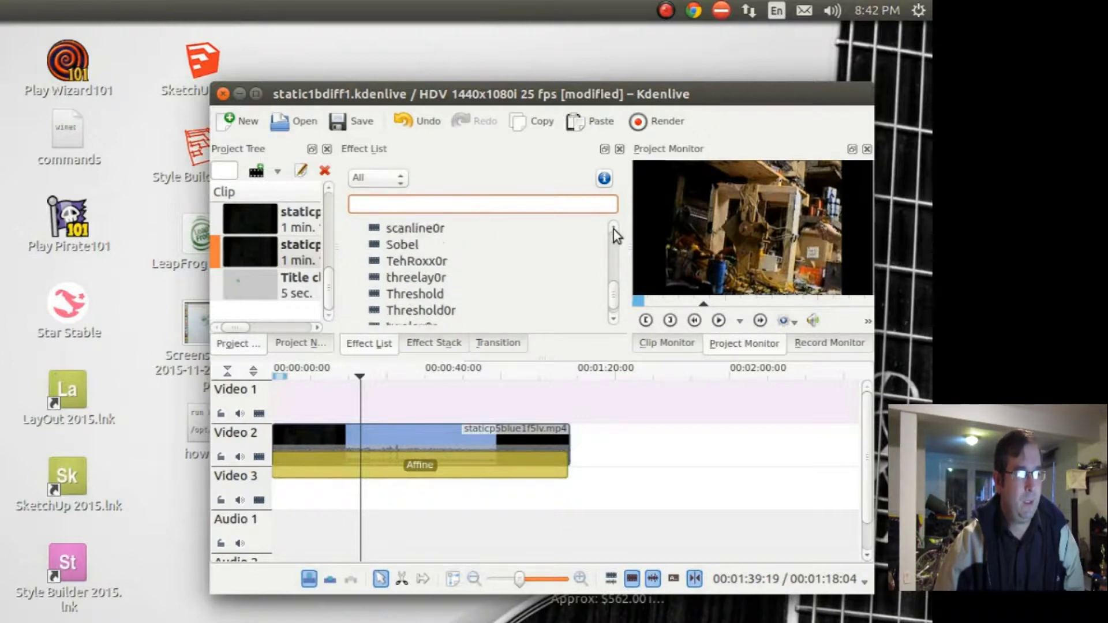
scroll(614, 232, up, 5)
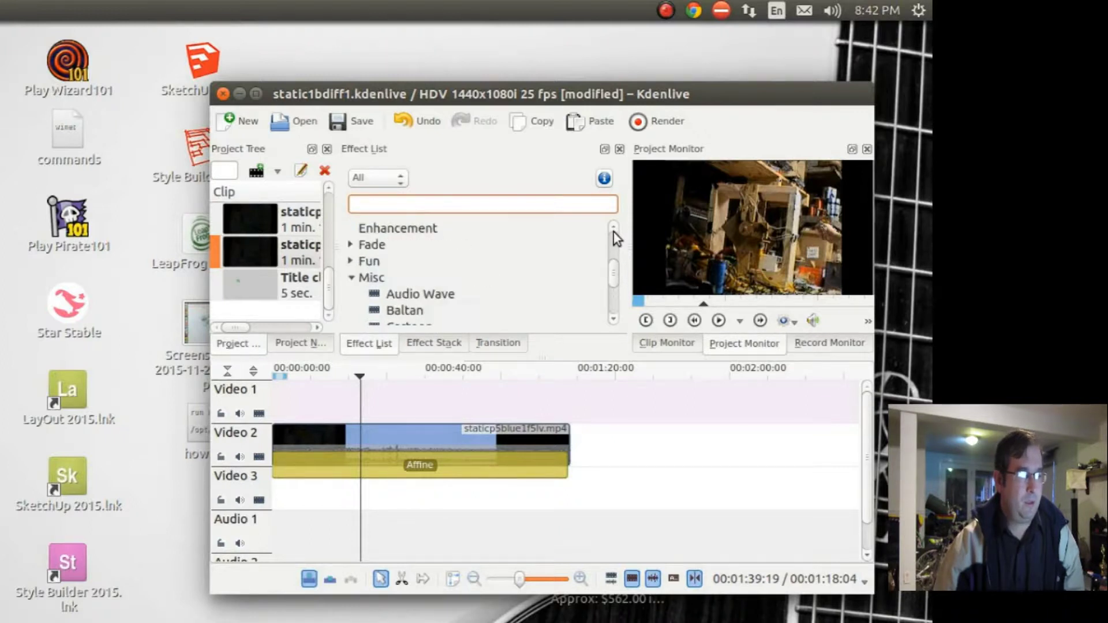
scroll(614, 232, up, 3)
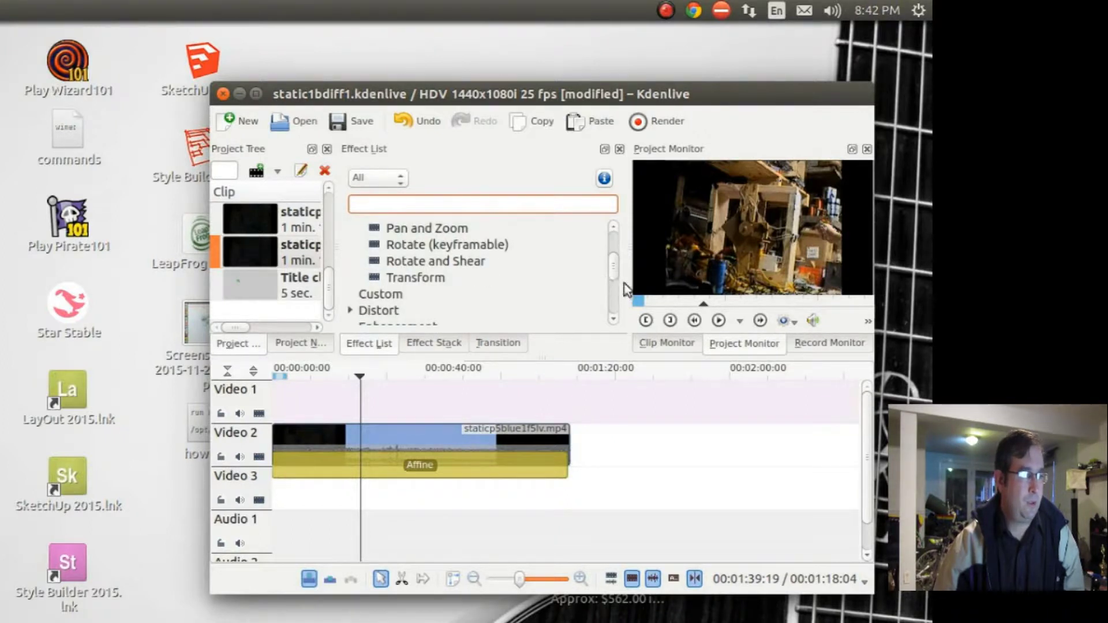
scroll(615, 272, down, 1)
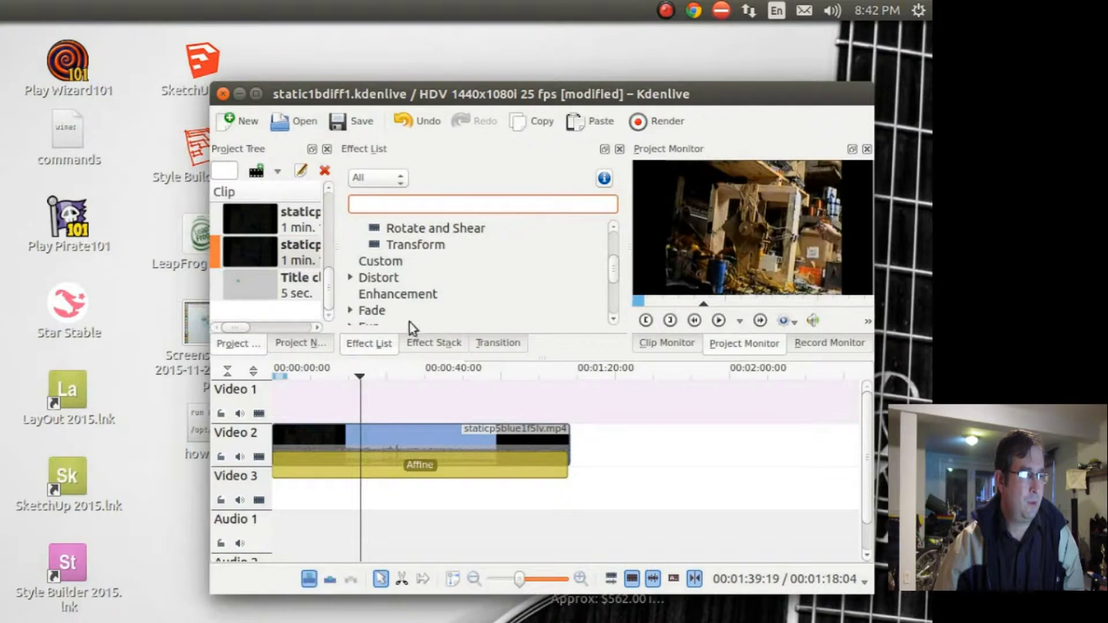
click(351, 278)
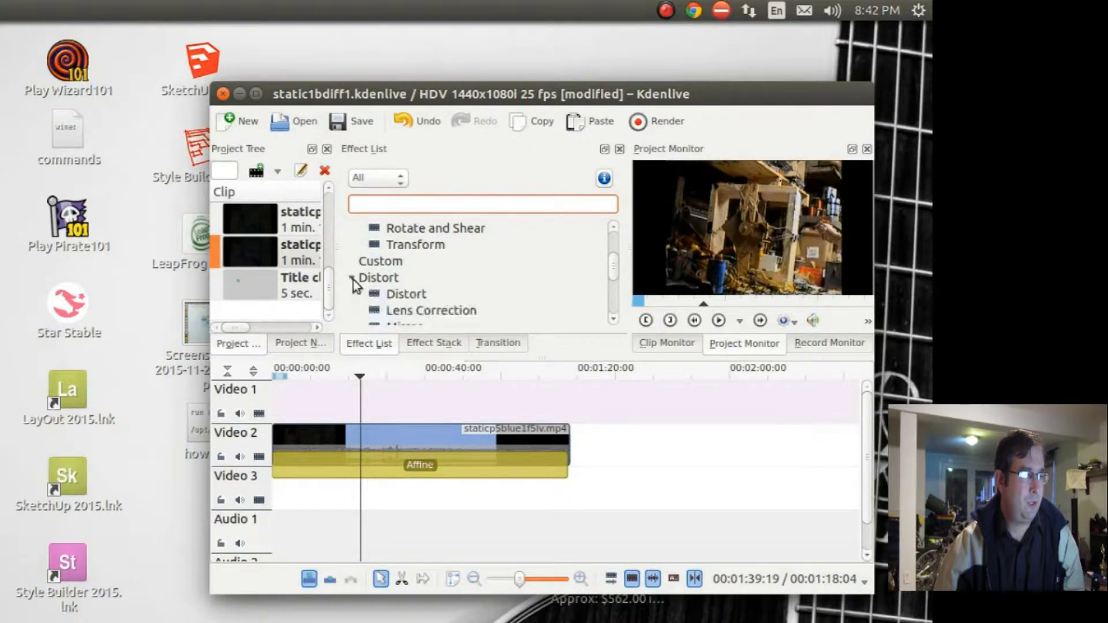
click(614, 319)
click(615, 322)
click(615, 322)
click(615, 322)
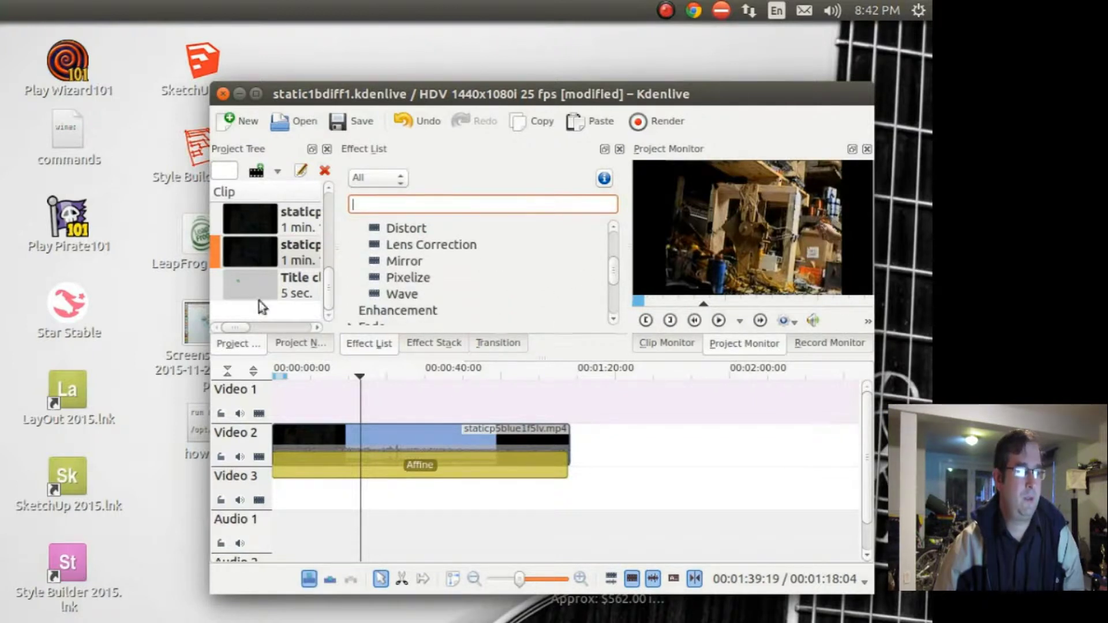
click(378, 279)
Step: Apply Pixelize to the Video 2 clip, trying block size 20 for X and Y
drag(376, 282, 344, 443)
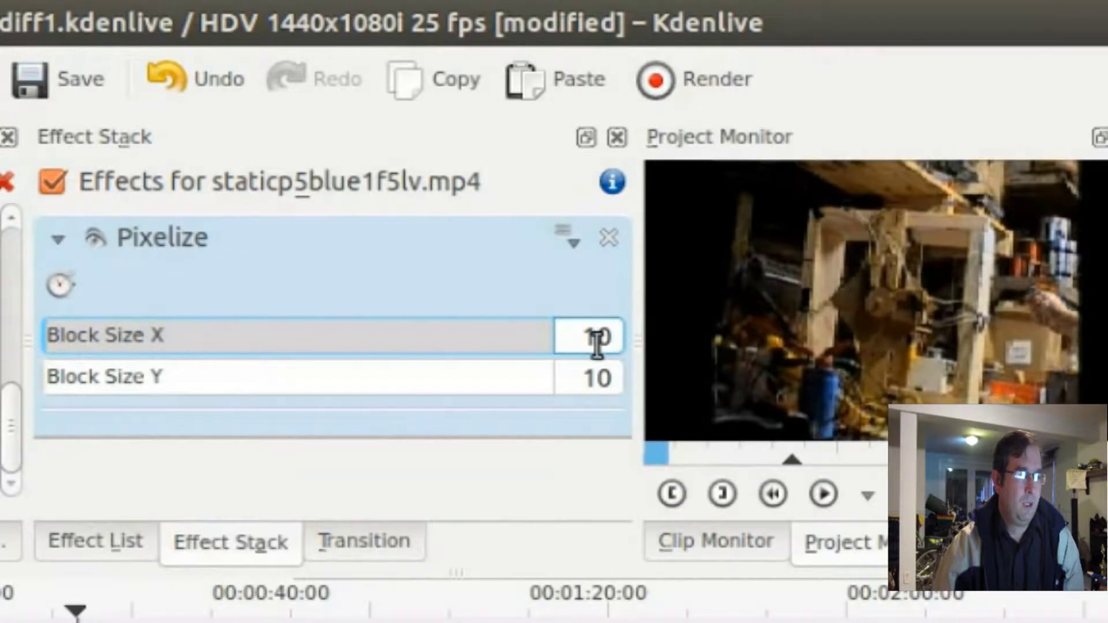
drag(584, 339, 626, 339)
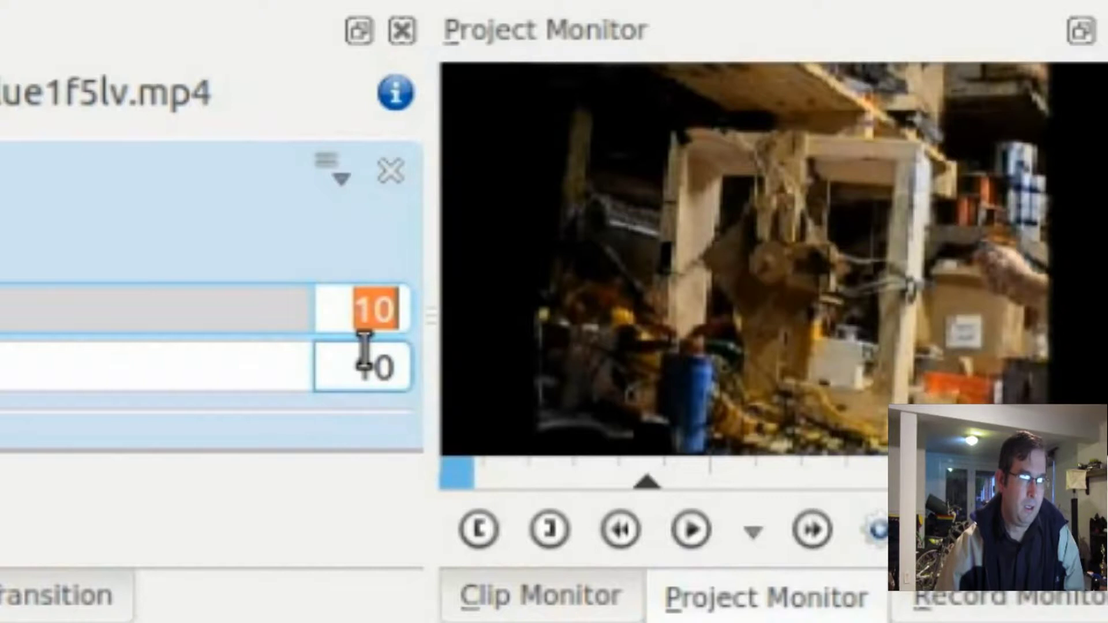
text(20)
drag(354, 368, 411, 367)
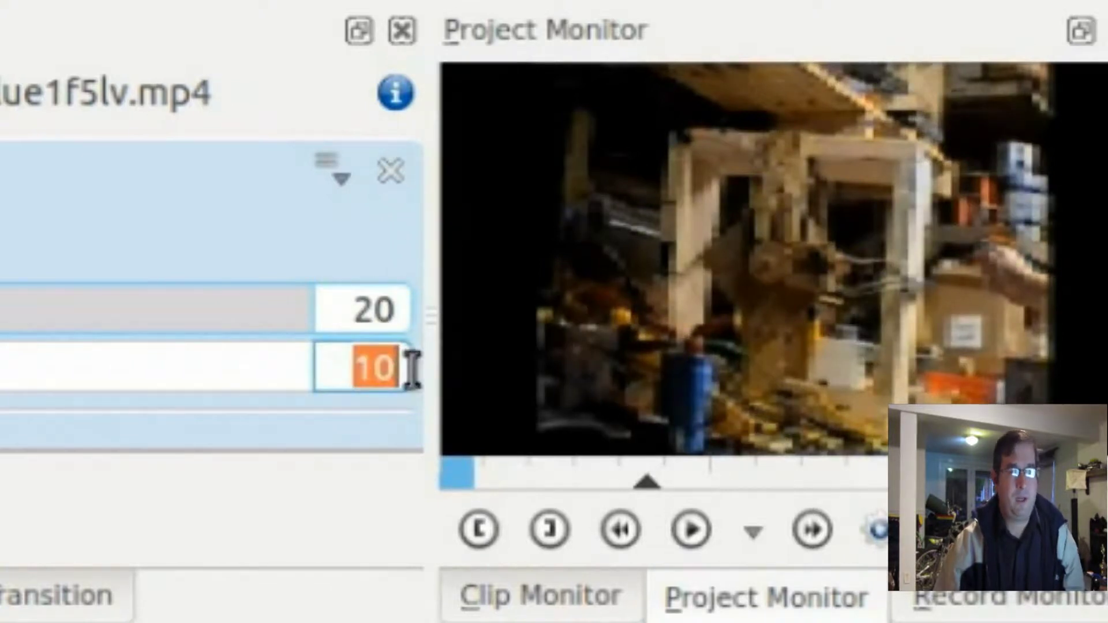
text(20)
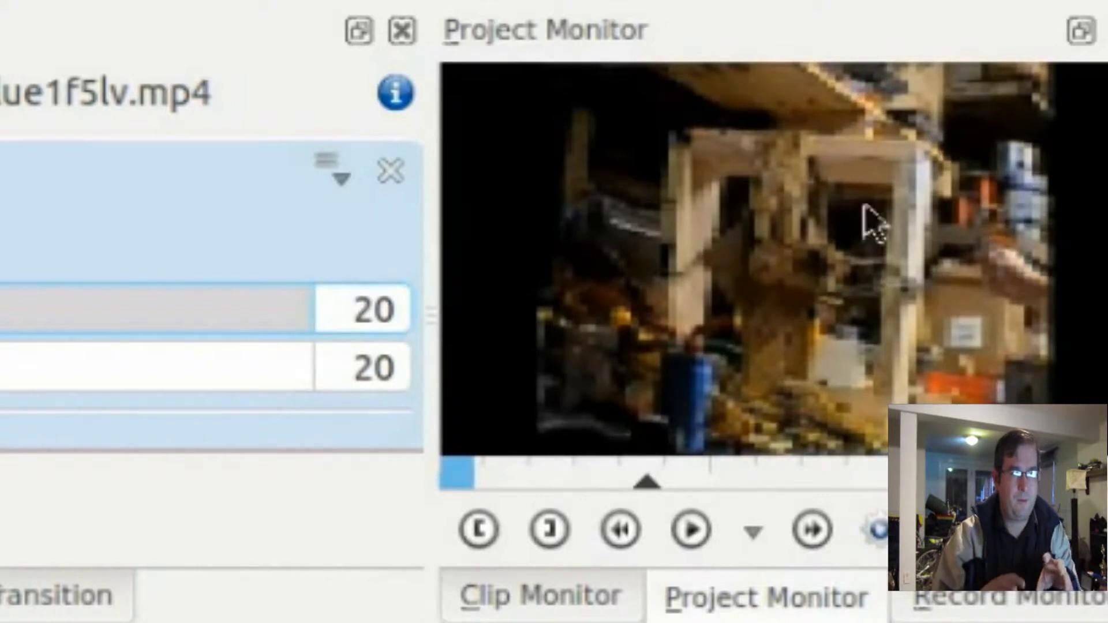
Step: Set Pixelize Block Size X and Y to 3 and play the preview
drag(353, 311, 404, 314)
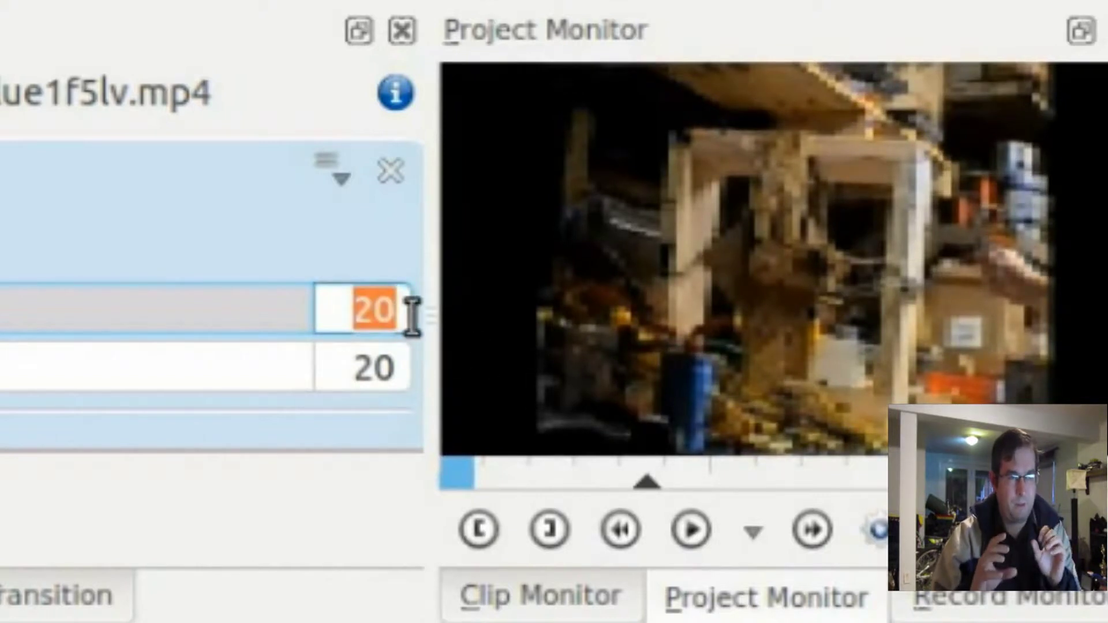
text(3)
drag(351, 375, 396, 375)
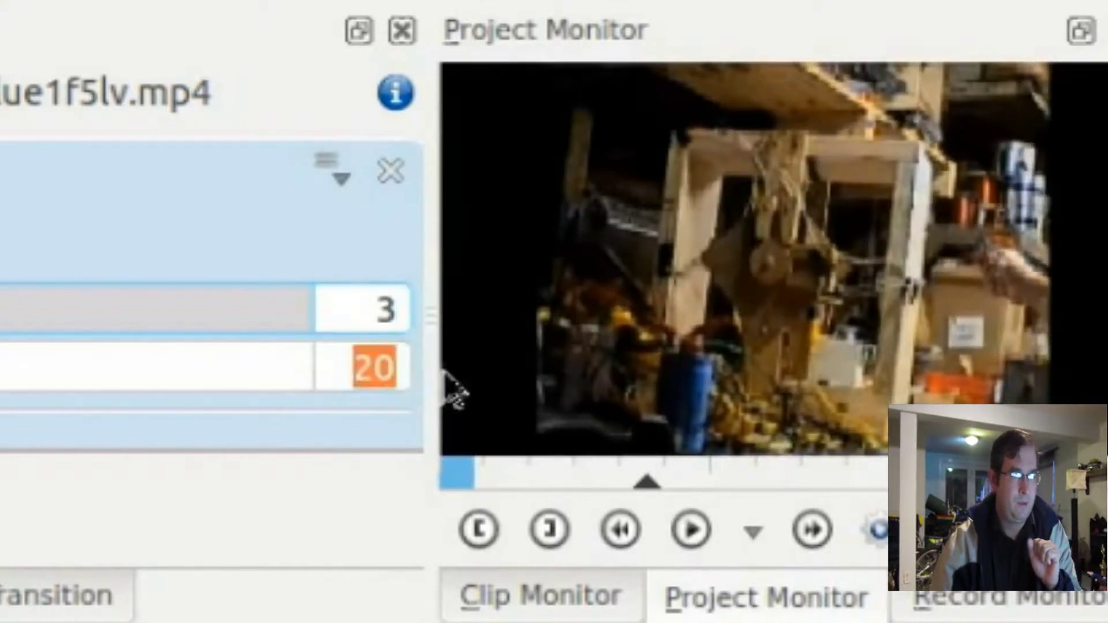
text(3)
click(718, 329)
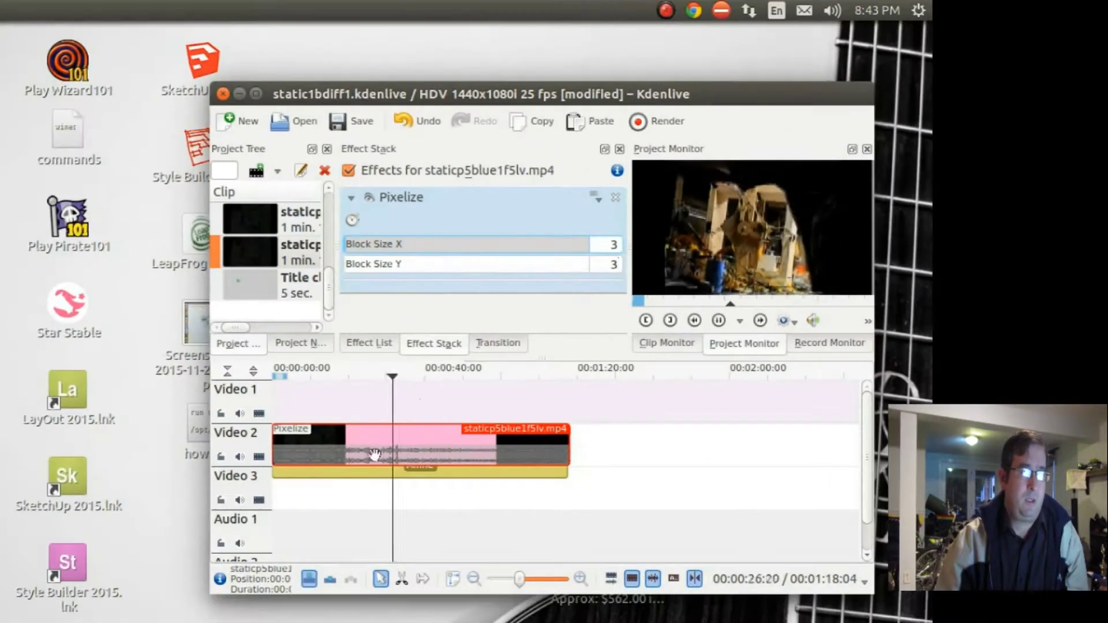
click(721, 318)
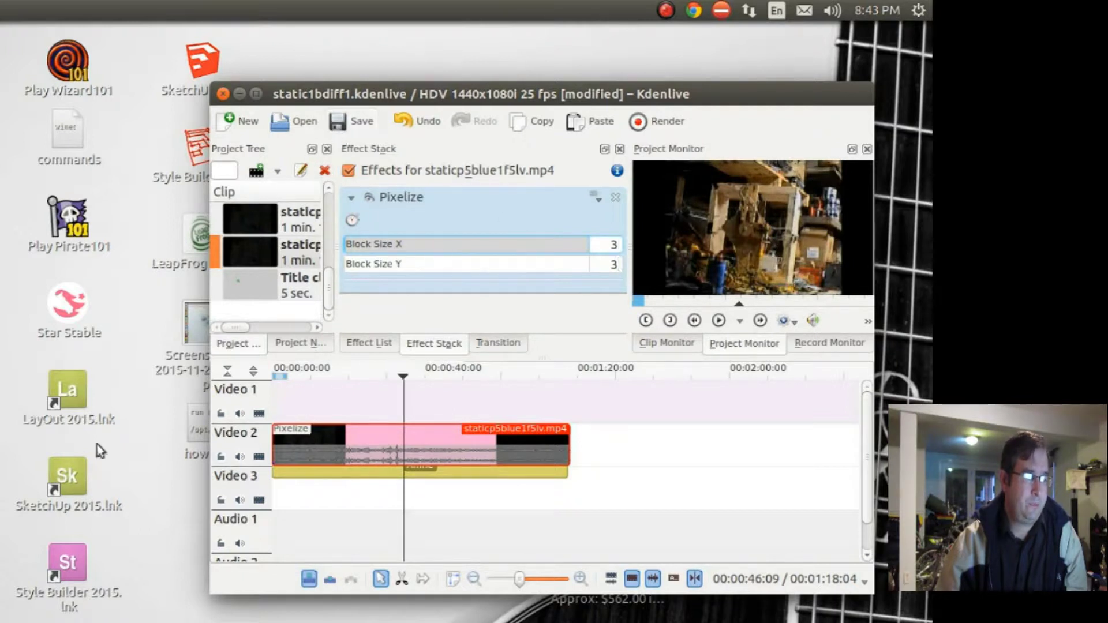
click(663, 134)
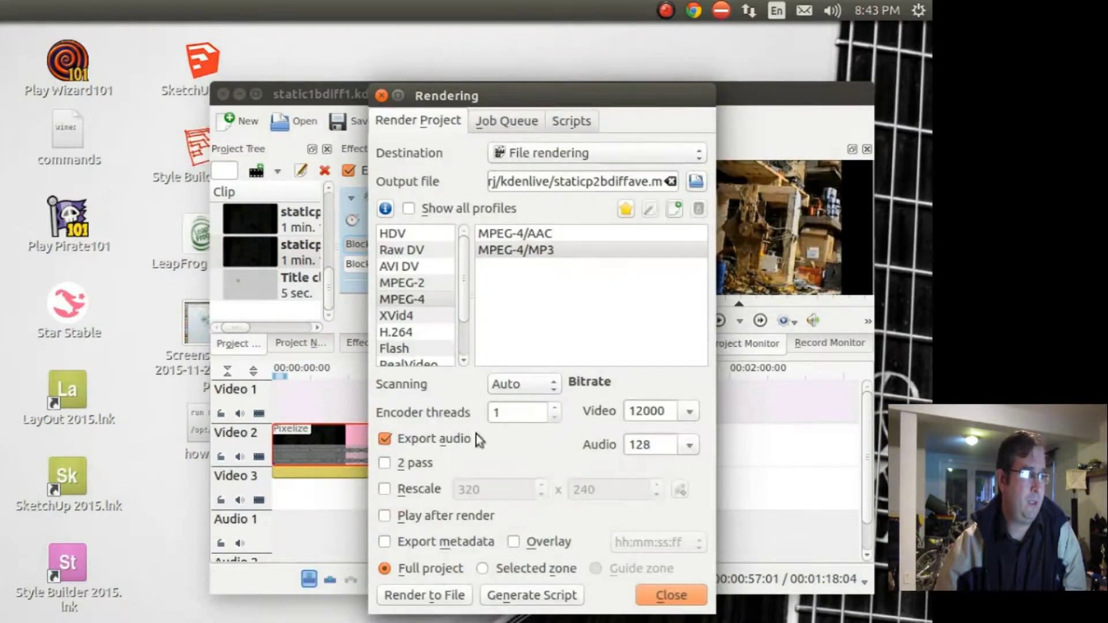
click(381, 95)
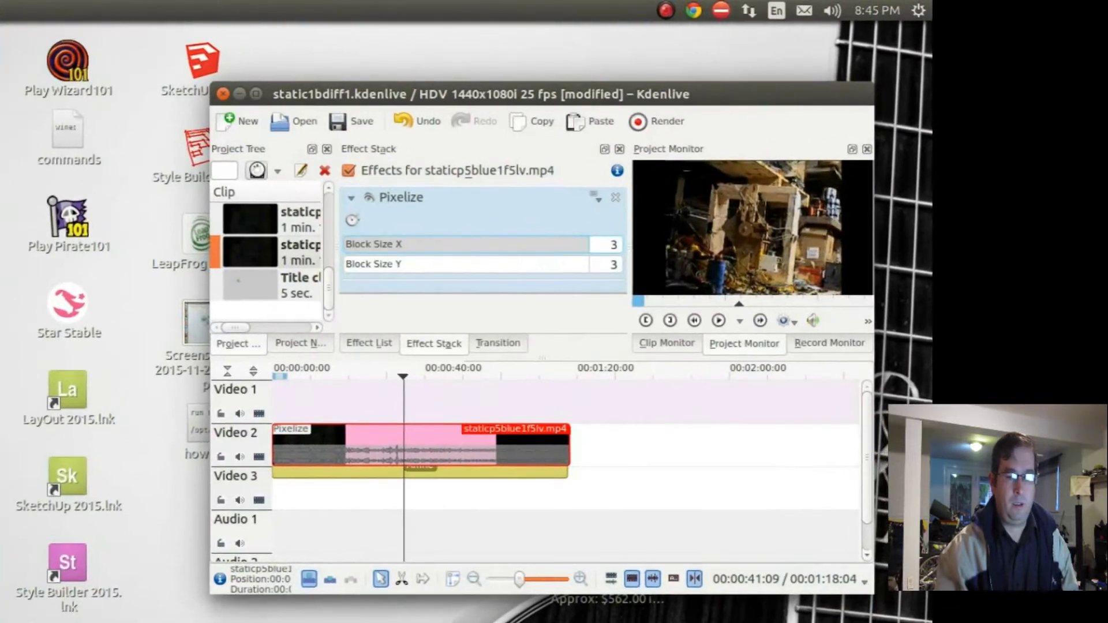
Step: Import staticp5blue1f5lv2spp2.mp4 from the Videos/static folder into the project bin
click(407, 143)
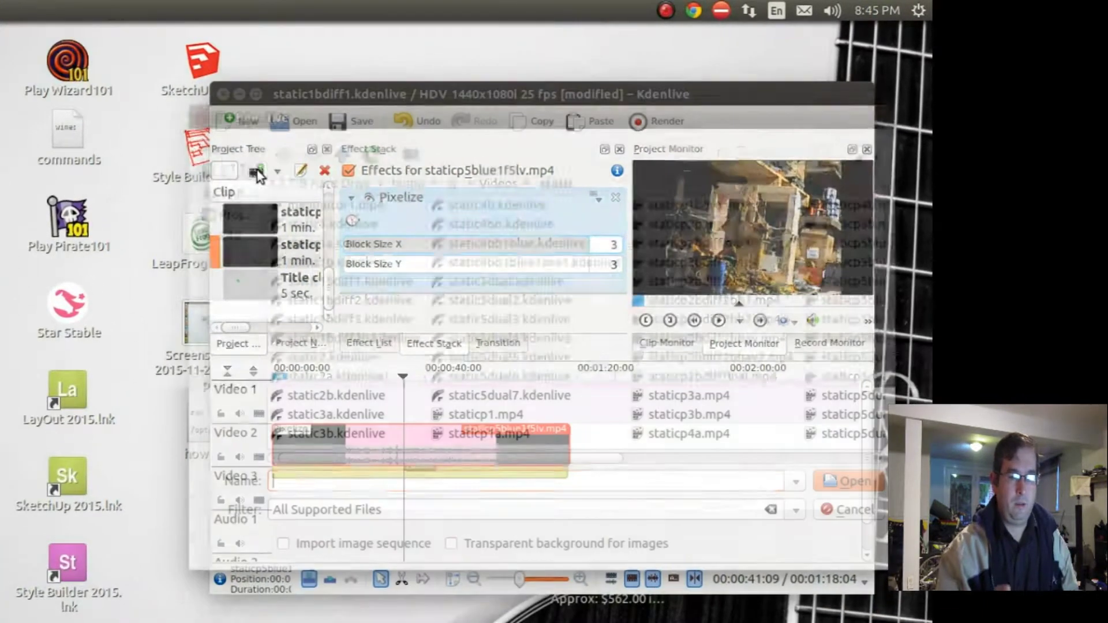
drag(600, 461, 762, 457)
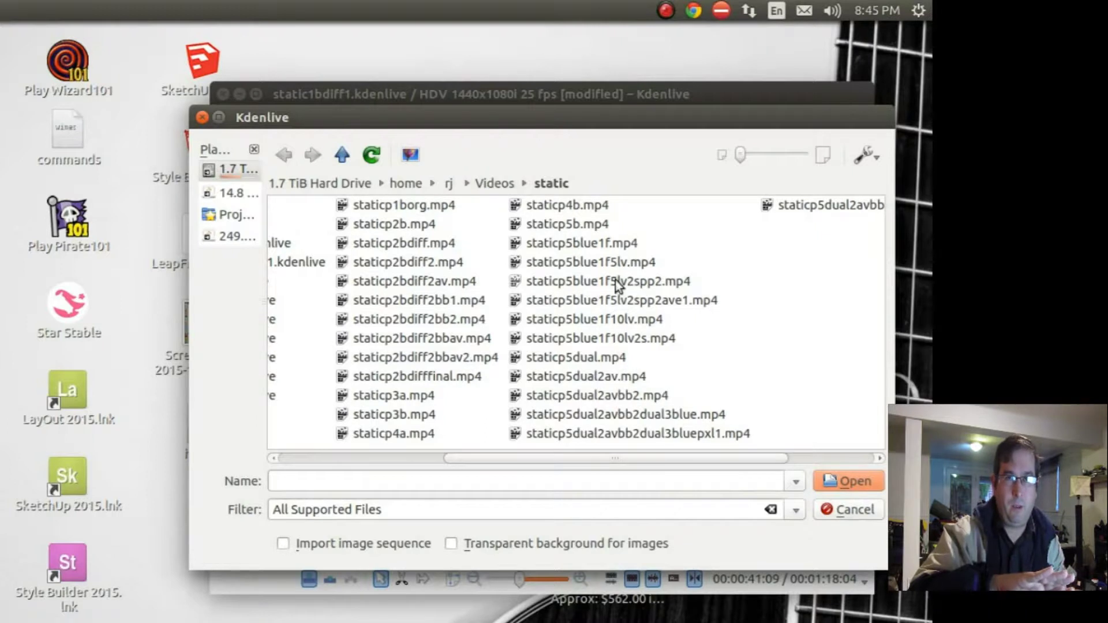
click(613, 280)
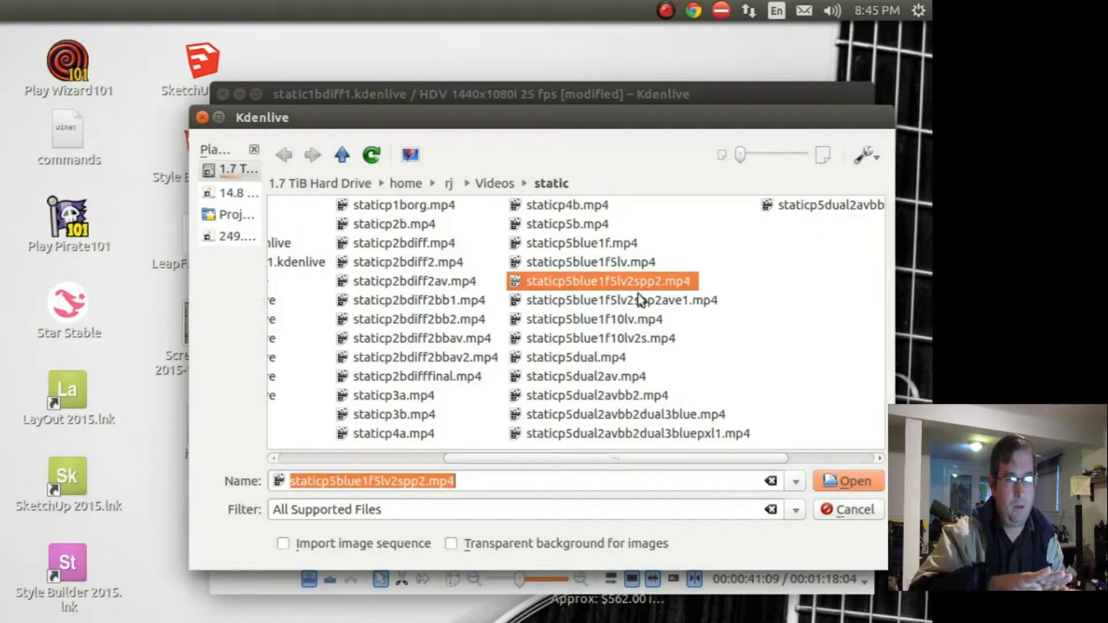
click(864, 483)
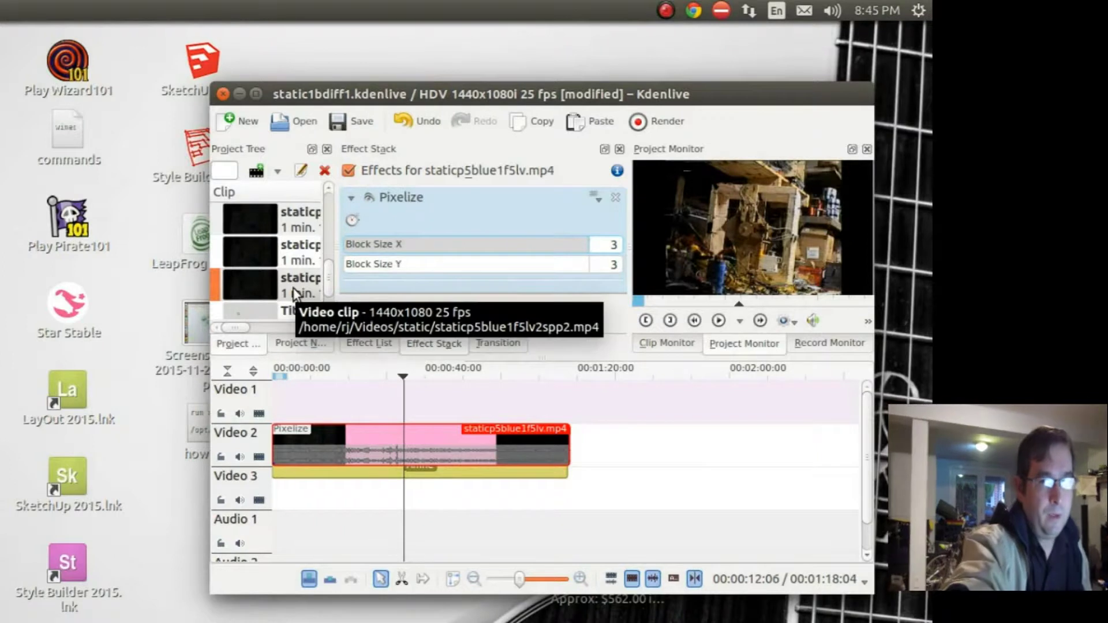
Step: Put staticp5blue1f5lv2spp2.mp4 on Video 3, clear the old clip, and paste a copy at Video 2's start
drag(294, 293, 272, 495)
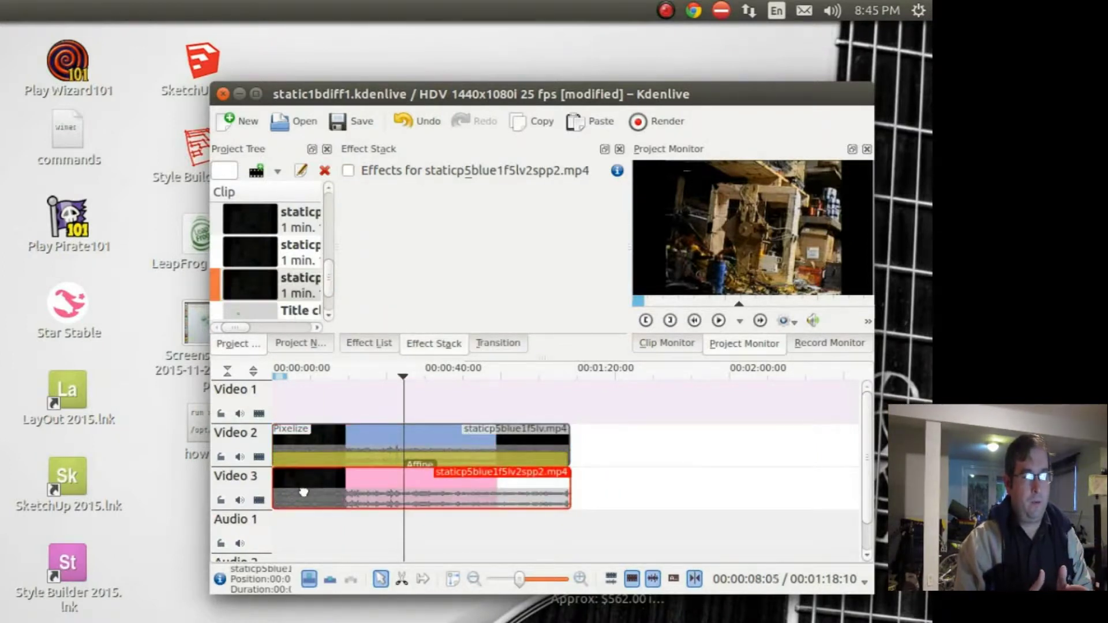
drag(338, 438, 381, 491)
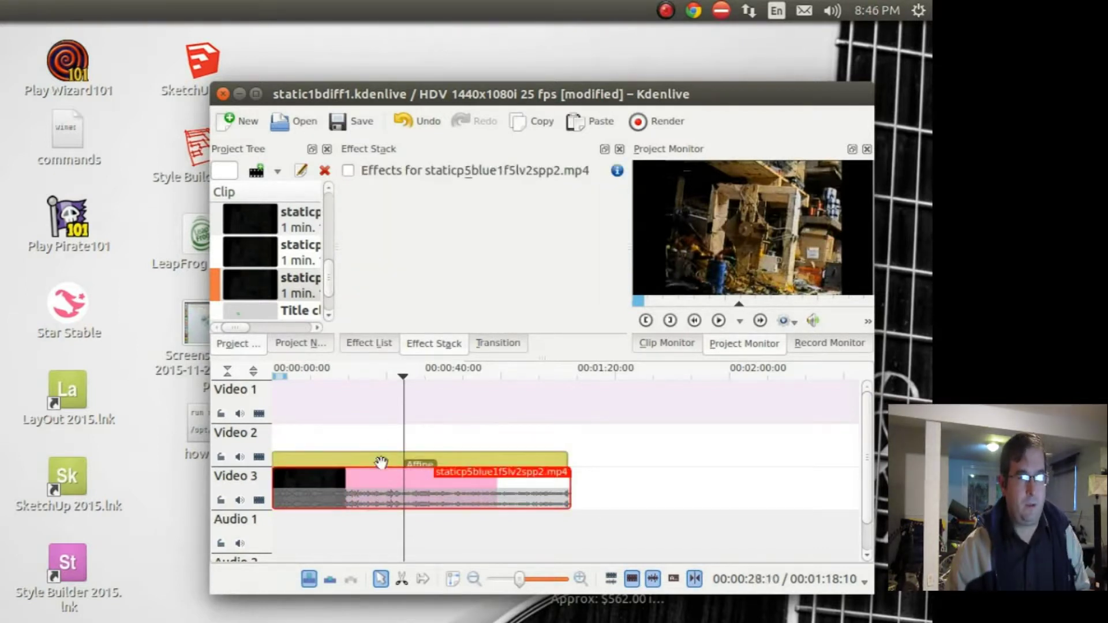
click(374, 443)
key(ctrl+v)
drag(452, 439, 327, 432)
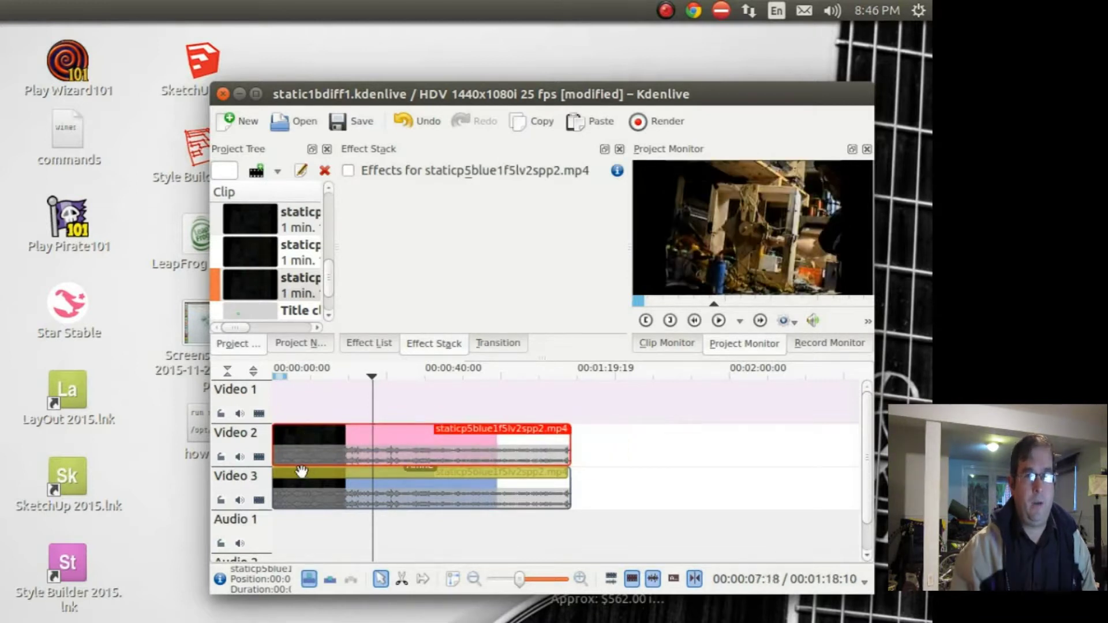
Step: Shift the Video 3 copy one frame later, then select the Affine transition between copies
scroll(301, 471, up, 2)
scroll(302, 470, up, 2)
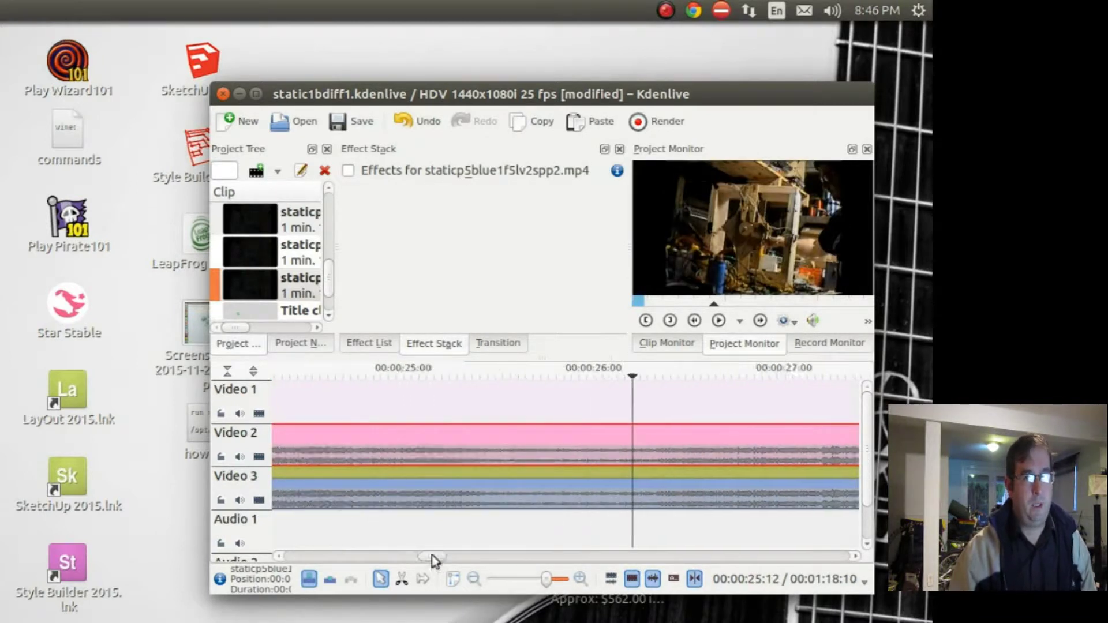
drag(435, 557, 342, 557)
key(Home)
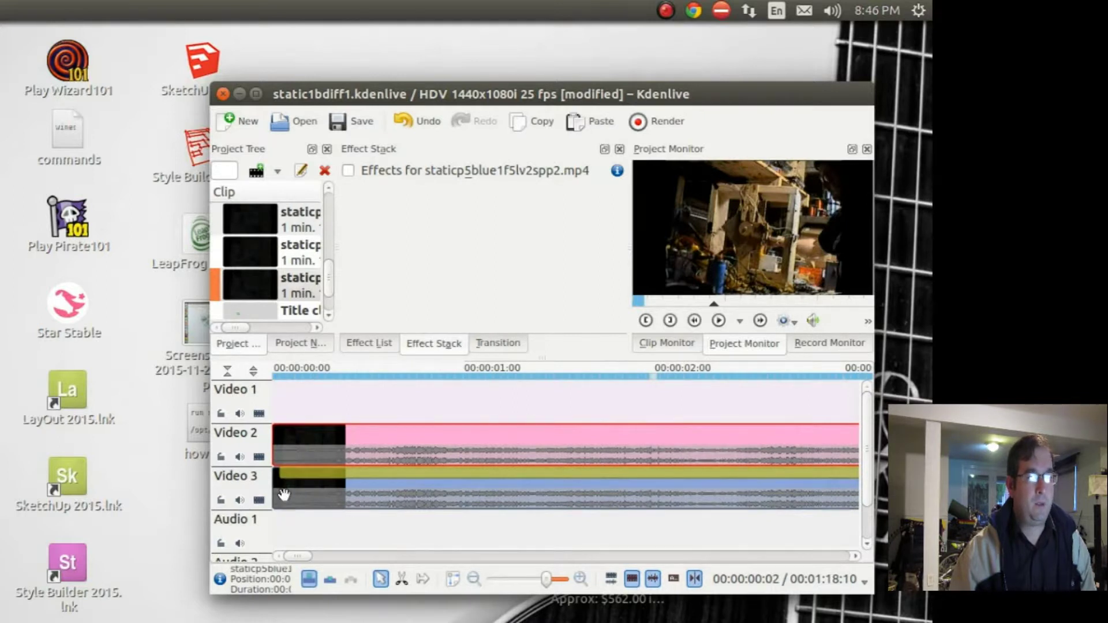
scroll(302, 470, up, 1)
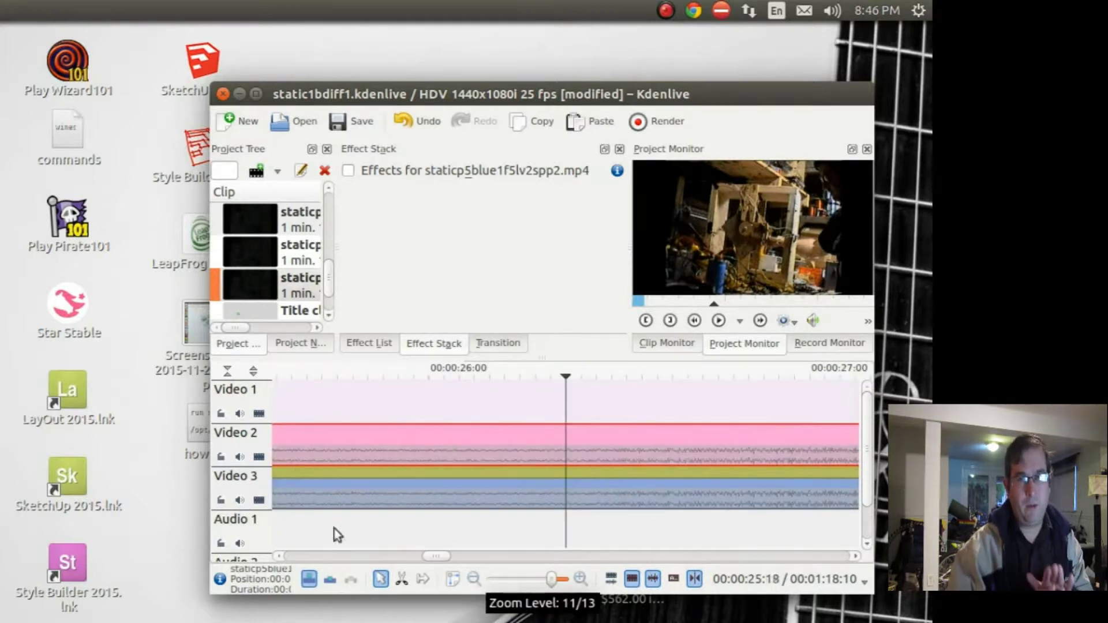
drag(438, 558, 297, 558)
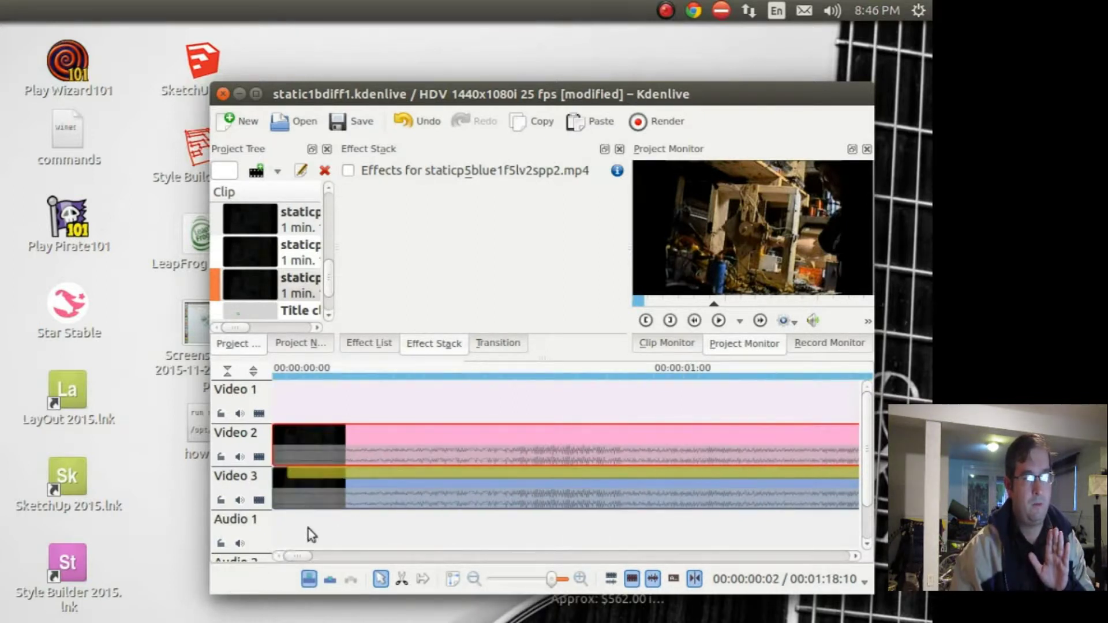
drag(295, 493, 312, 494)
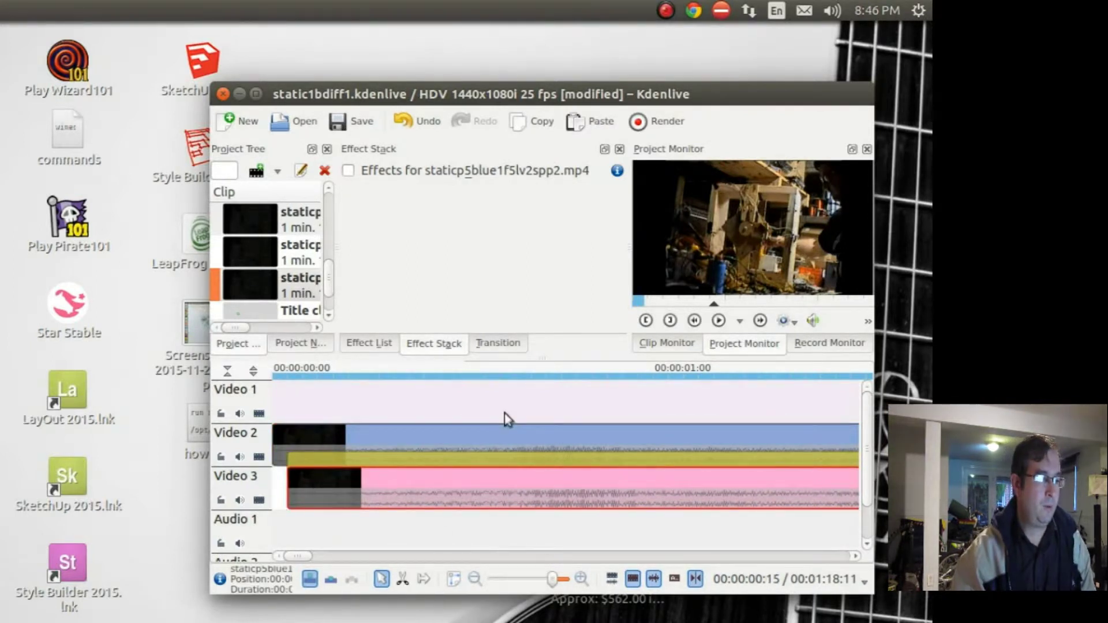
scroll(502, 444, down, 8)
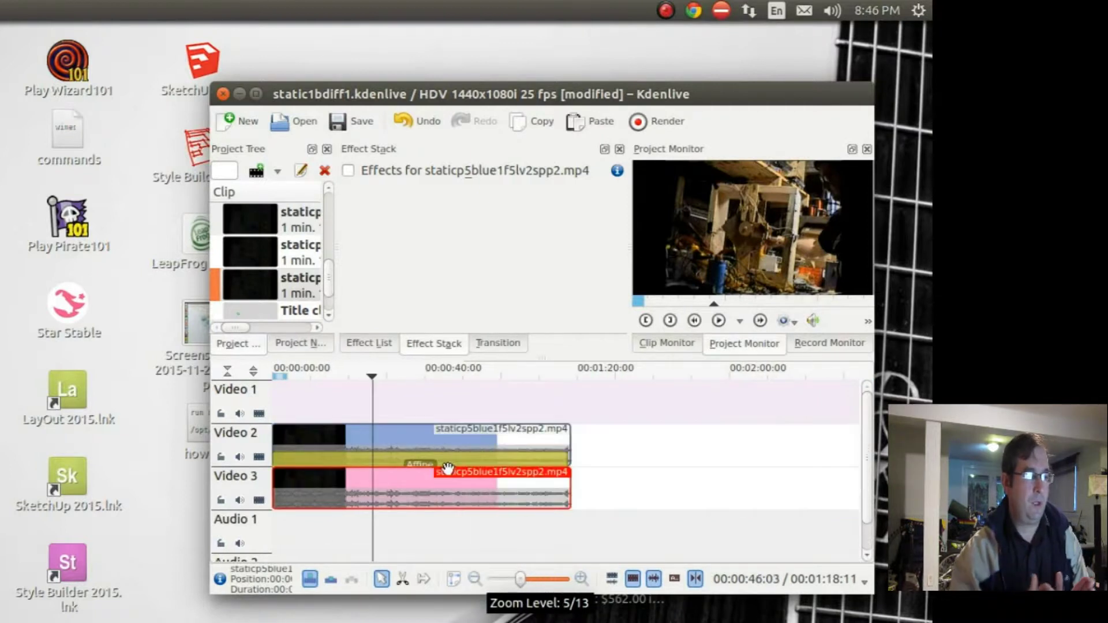
scroll(465, 466, up, 1)
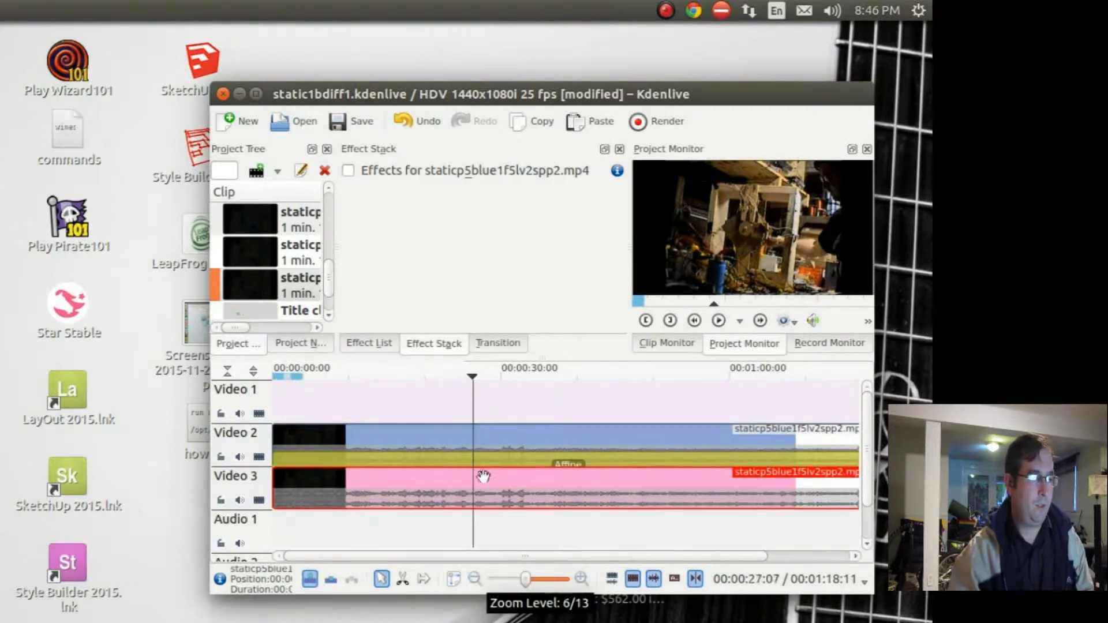
scroll(582, 472, down, 1)
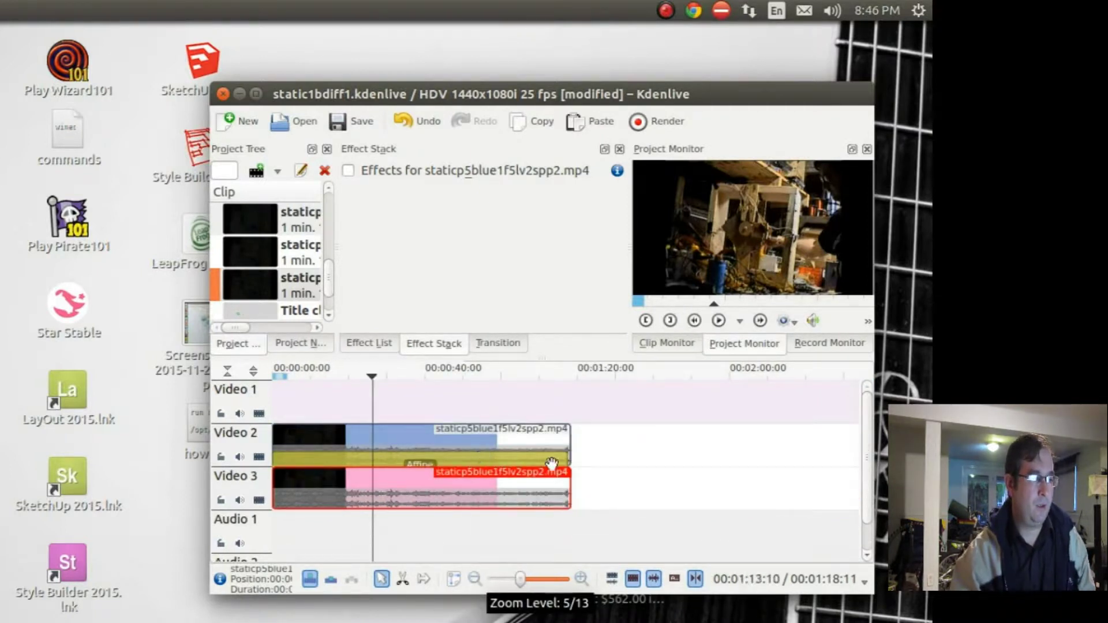
click(558, 461)
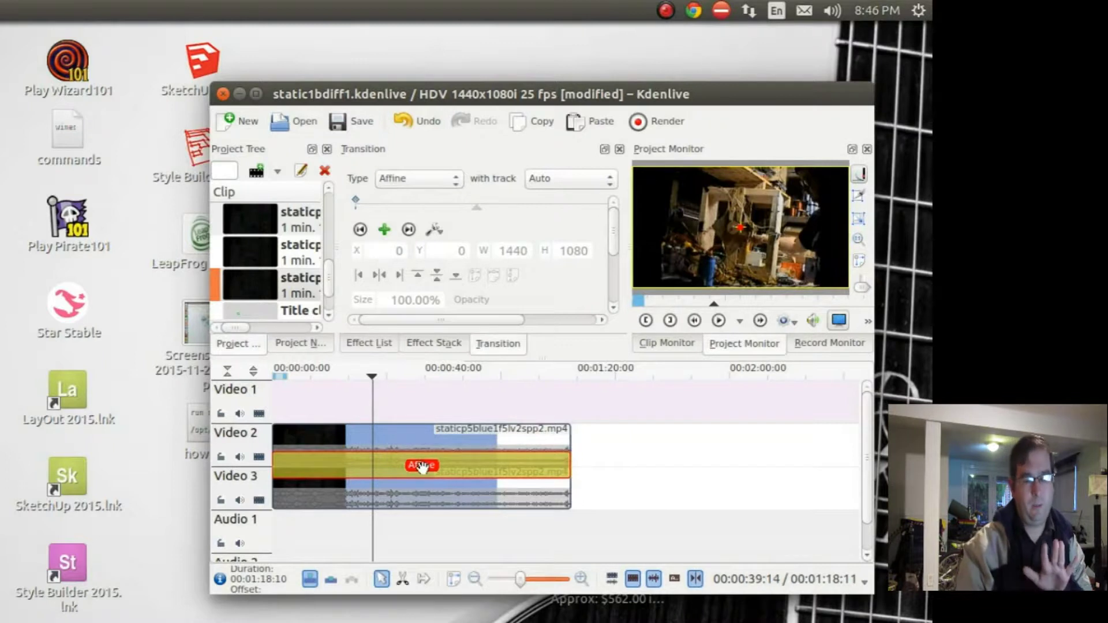
Step: Switch the transition between the two staticp5blue1f5lv2spp2.mp4 copies from Affine to overlay and play the preview
click(423, 180)
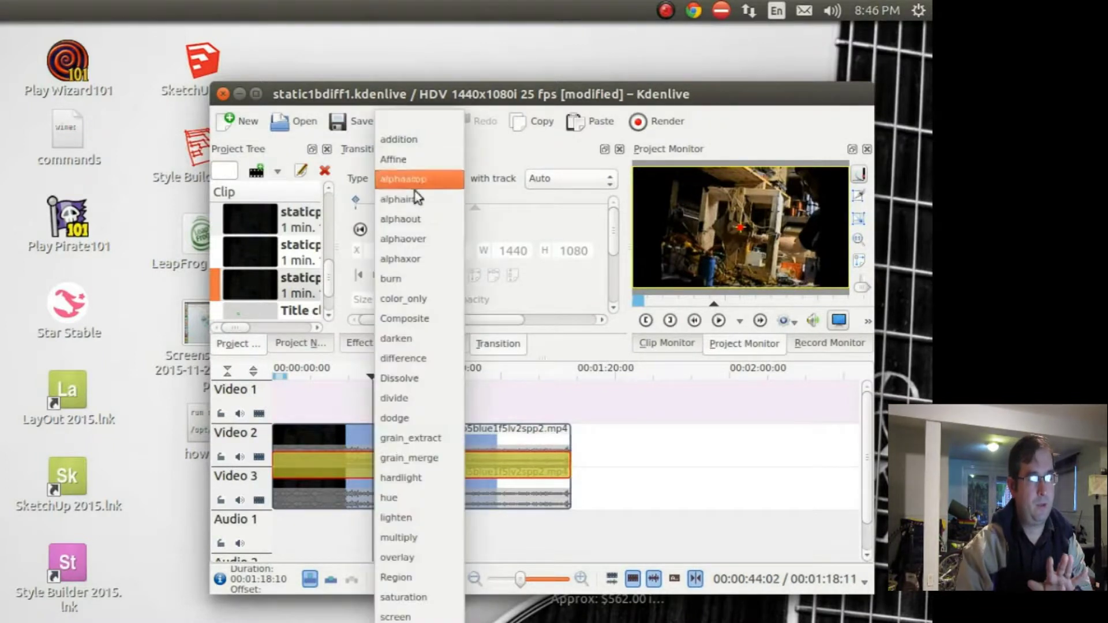
click(404, 558)
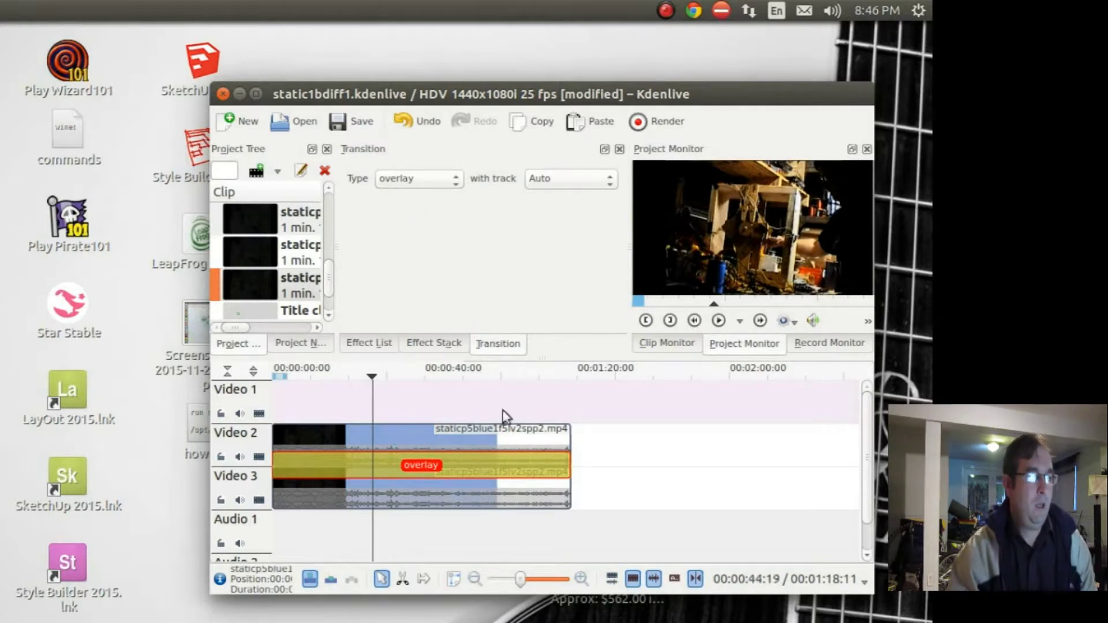
click(717, 321)
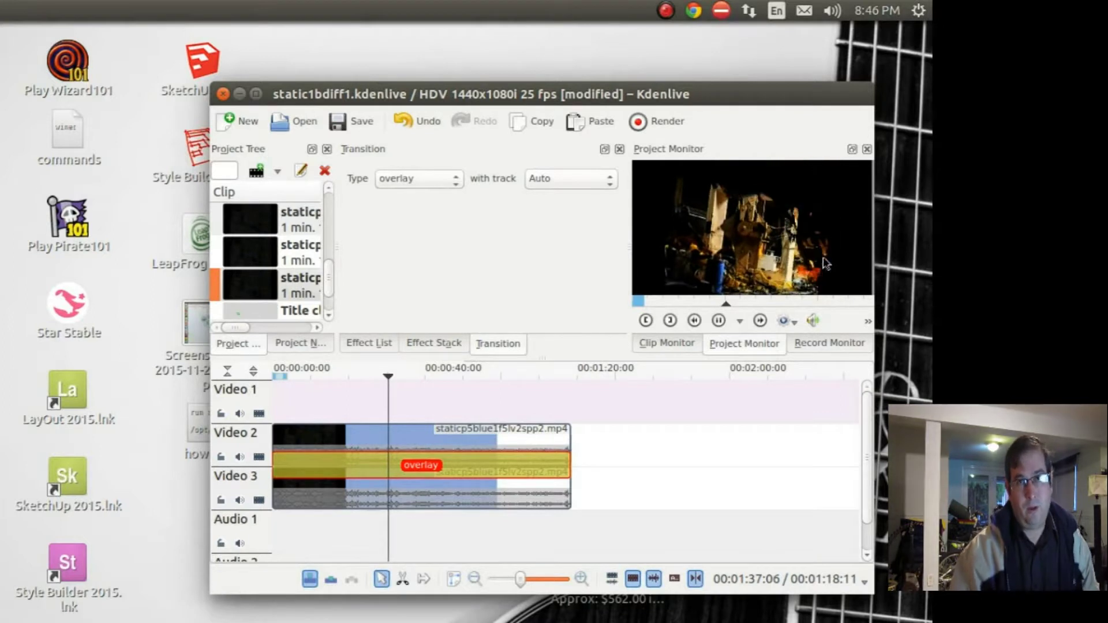
click(296, 392)
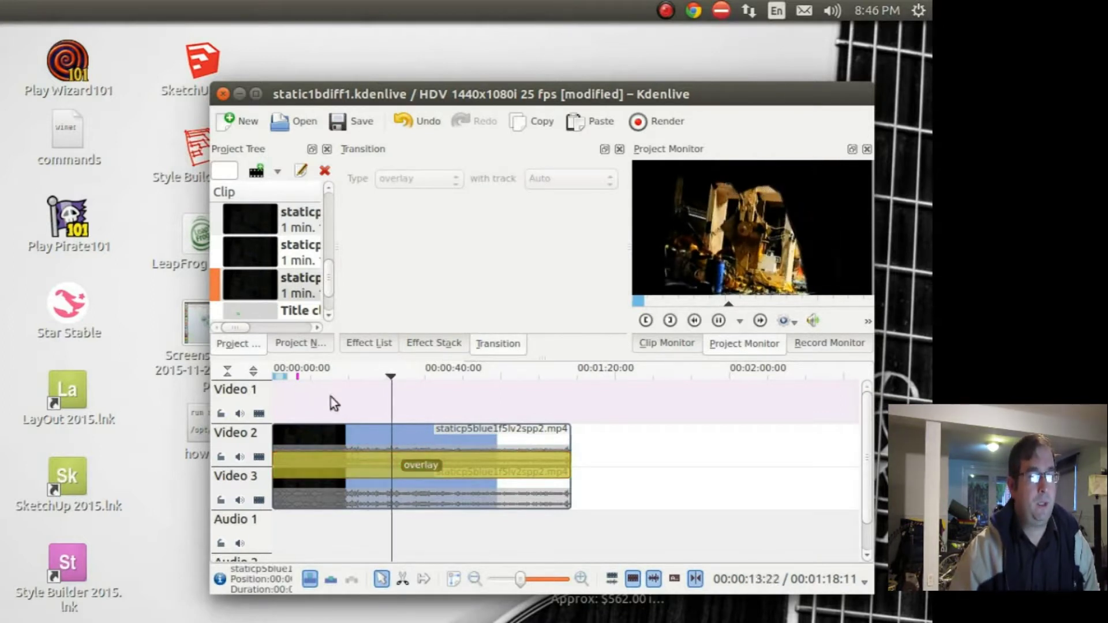
click(298, 376)
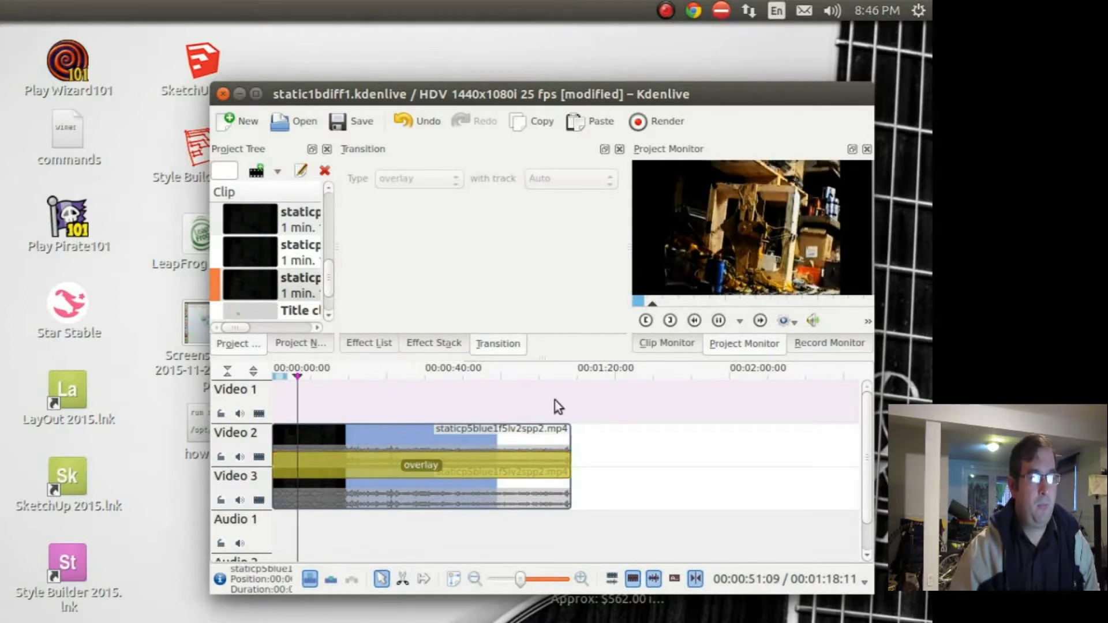
click(720, 325)
click(641, 126)
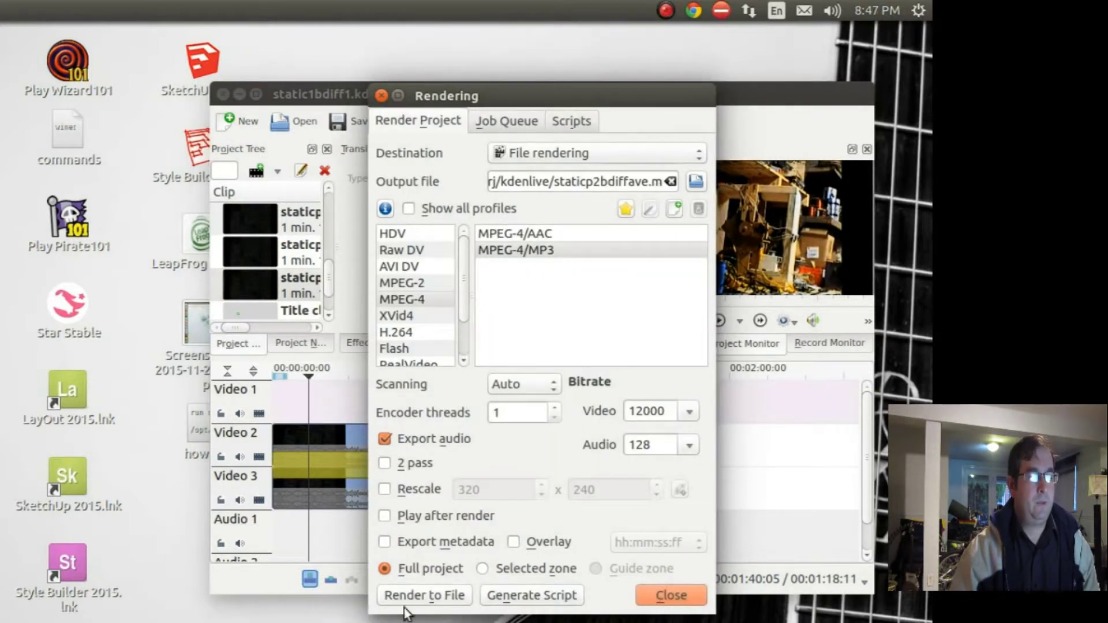
click(663, 591)
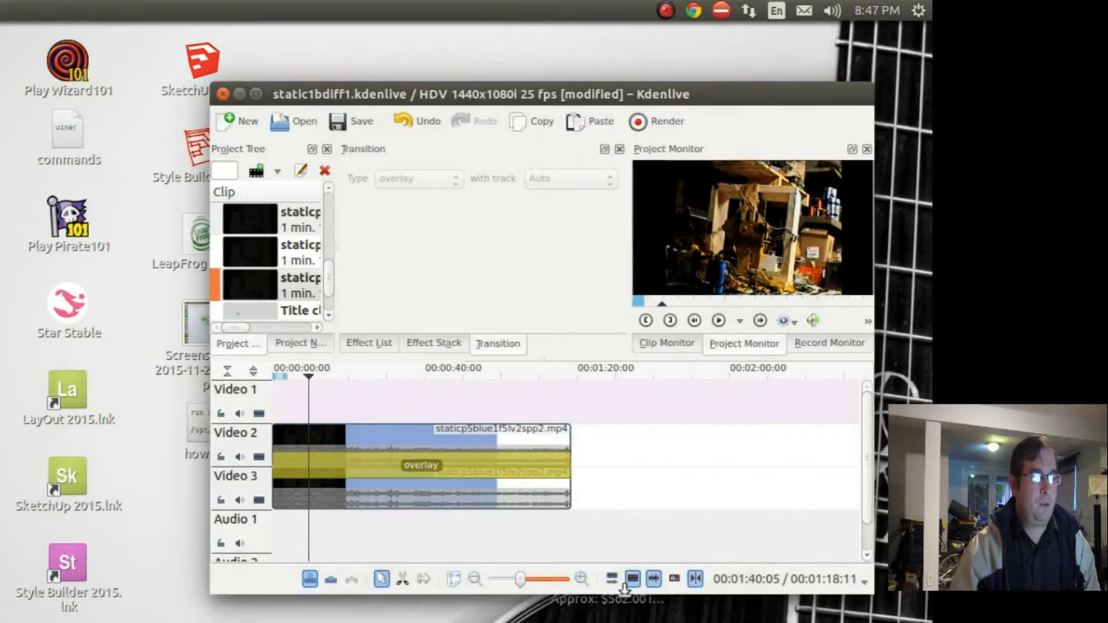